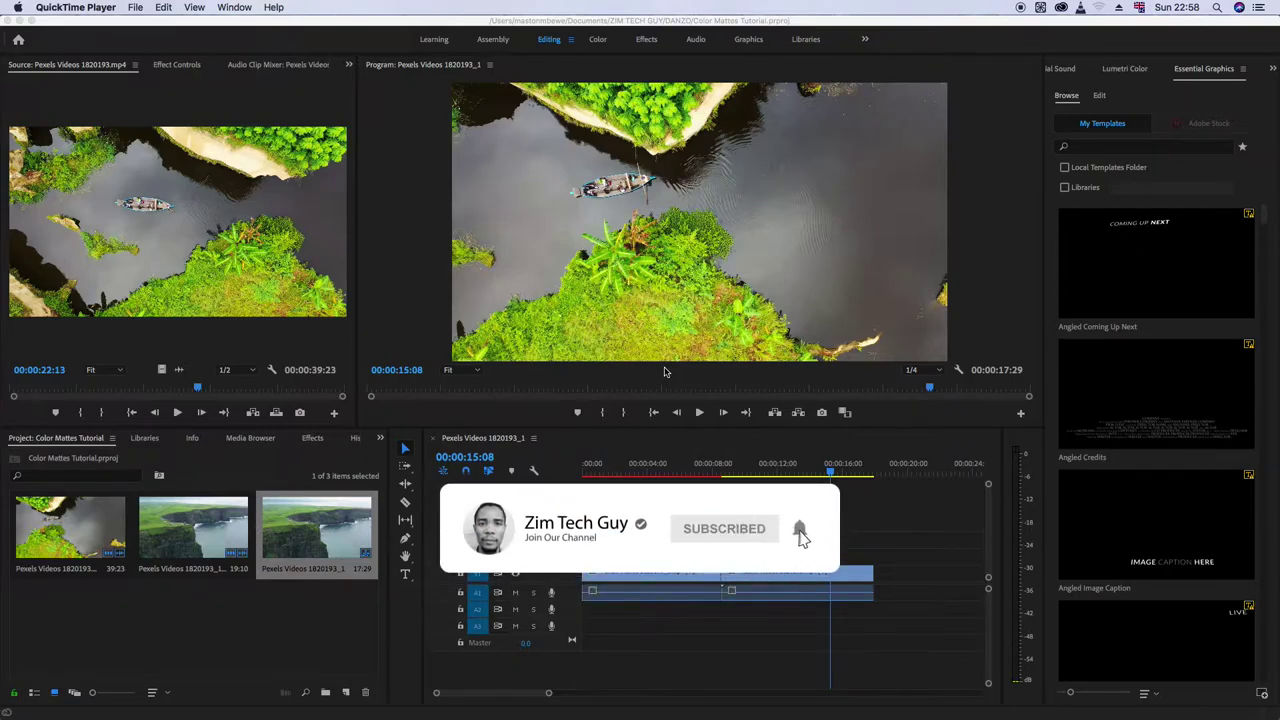
Scrub and play the sequence to preview the two clips around the cut.
{"action": "left_click", "coordinate": [750, 472]}
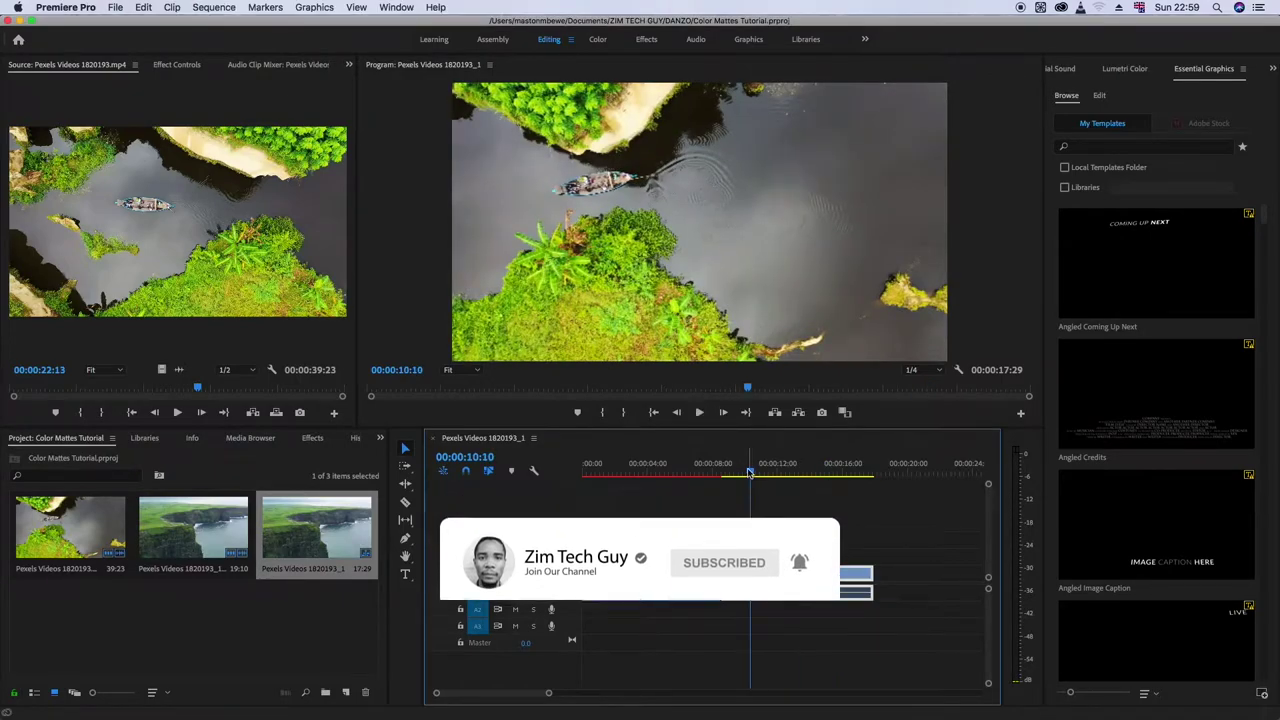
{"action": "left_click_drag", "start_coordinate": [750, 472], "coordinate": [670, 484]}
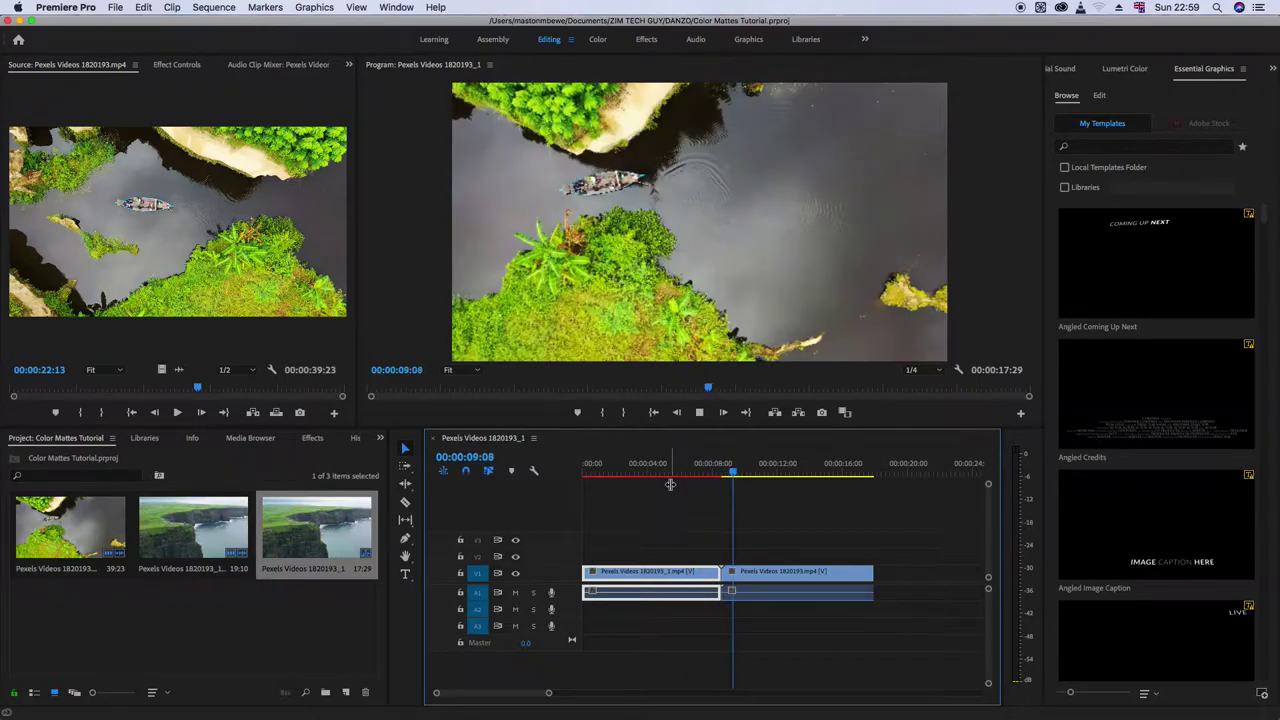
{"action": "key", "text": "space"}
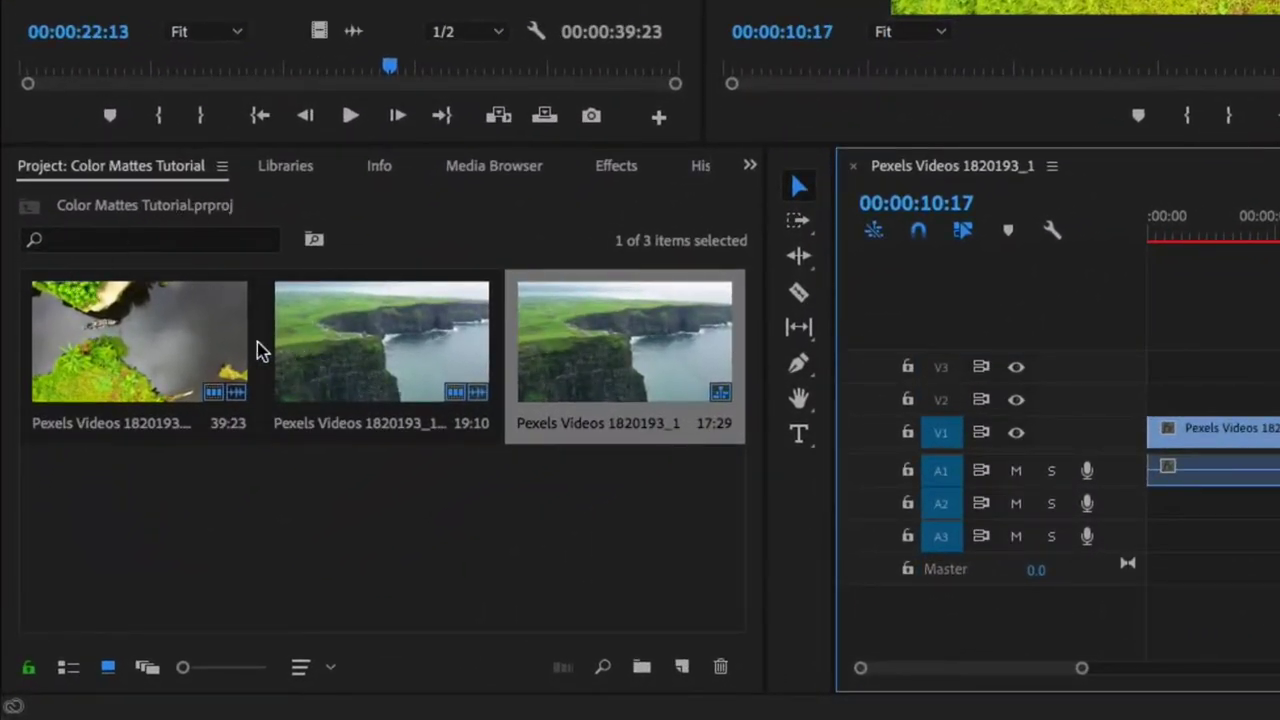
Create a new color matte at 1920 × 1080, 29.97 fps Non-Drop-Frame, with square pixels.
{"action": "left_click", "coordinate": [414, 478]}
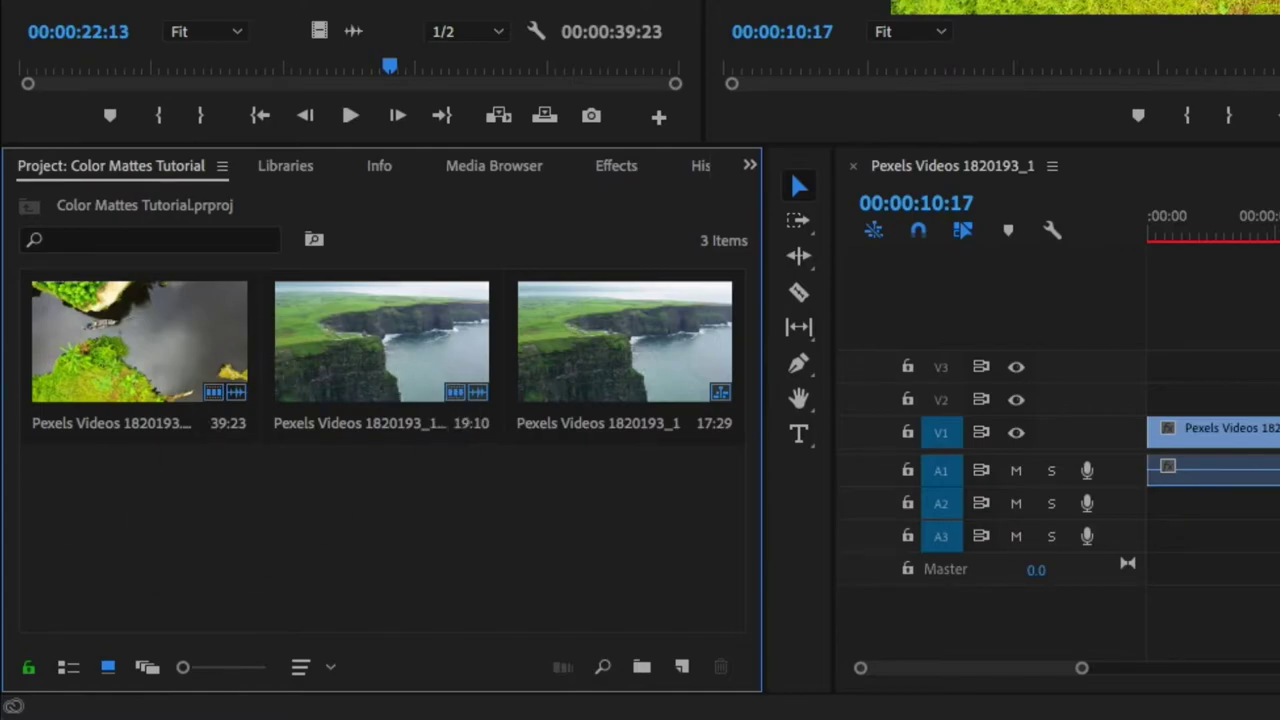
{"action": "left_click", "coordinate": [680, 668]}
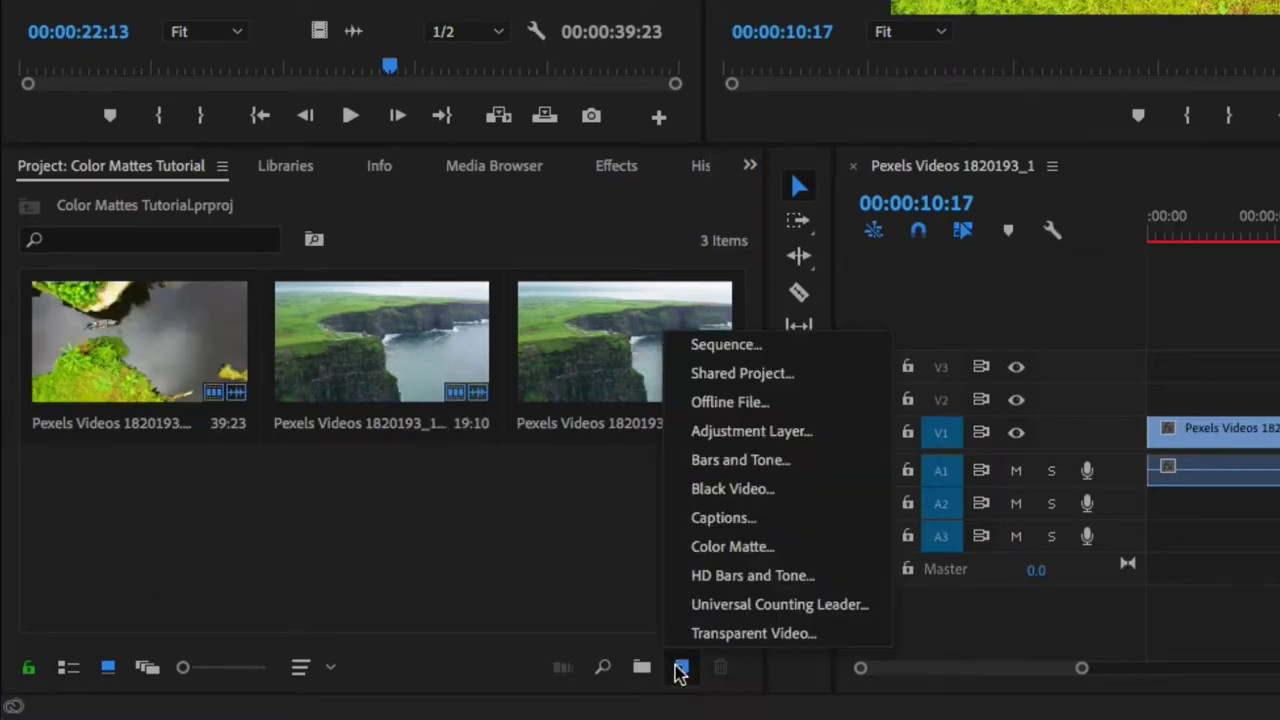
{"action": "left_click", "coordinate": [735, 547]}
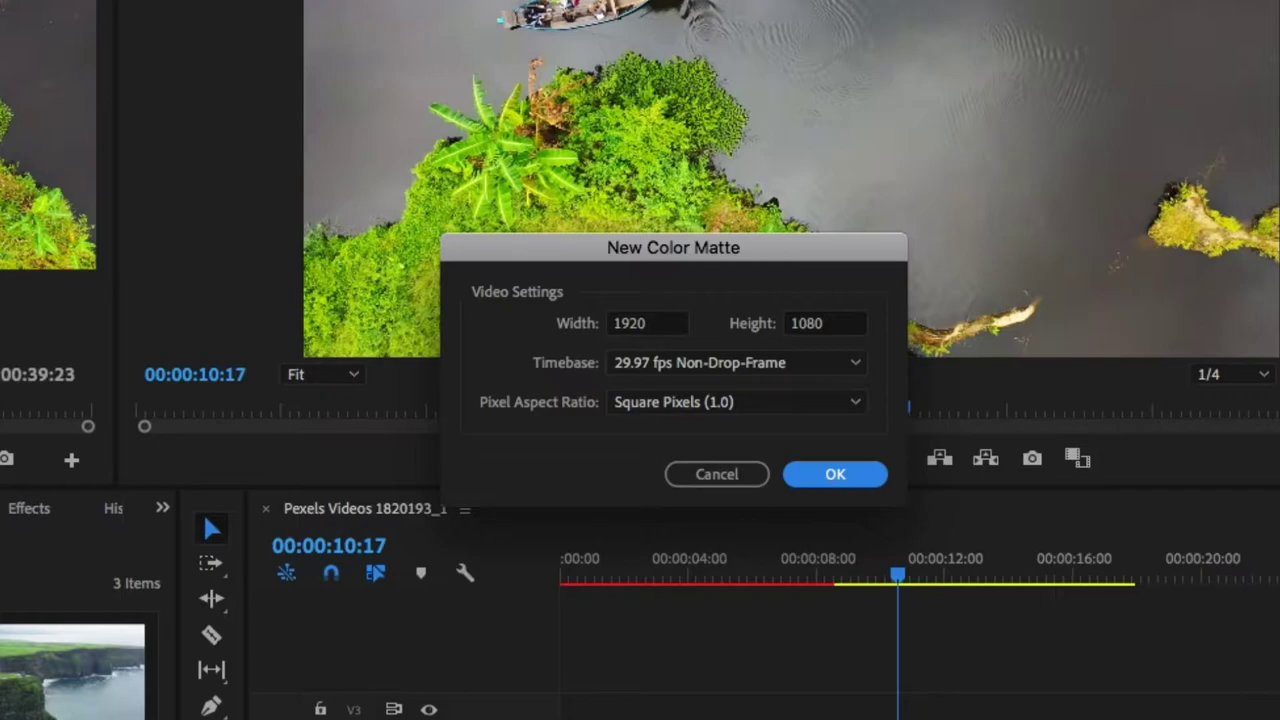
{"action": "left_click", "coordinate": [857, 474]}
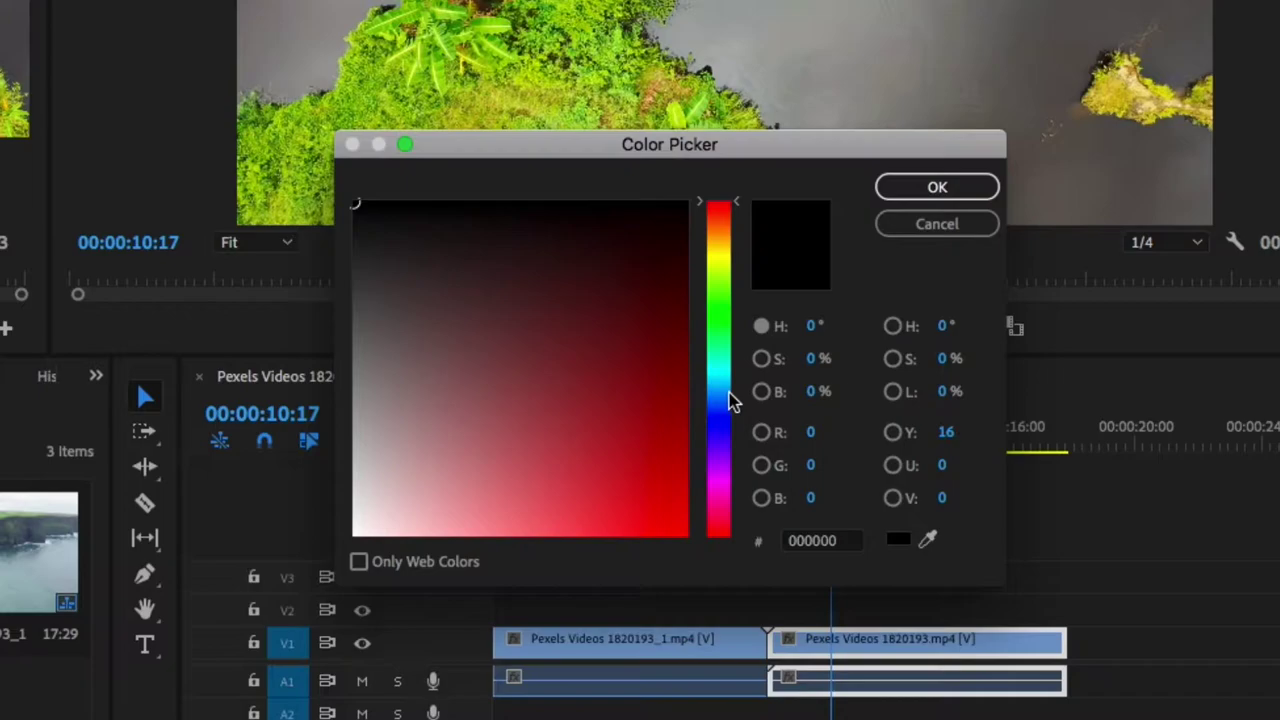
Set the new matte's color to green 15A971 and name the matte Blue.
{"action": "left_click", "coordinate": [711, 427]}
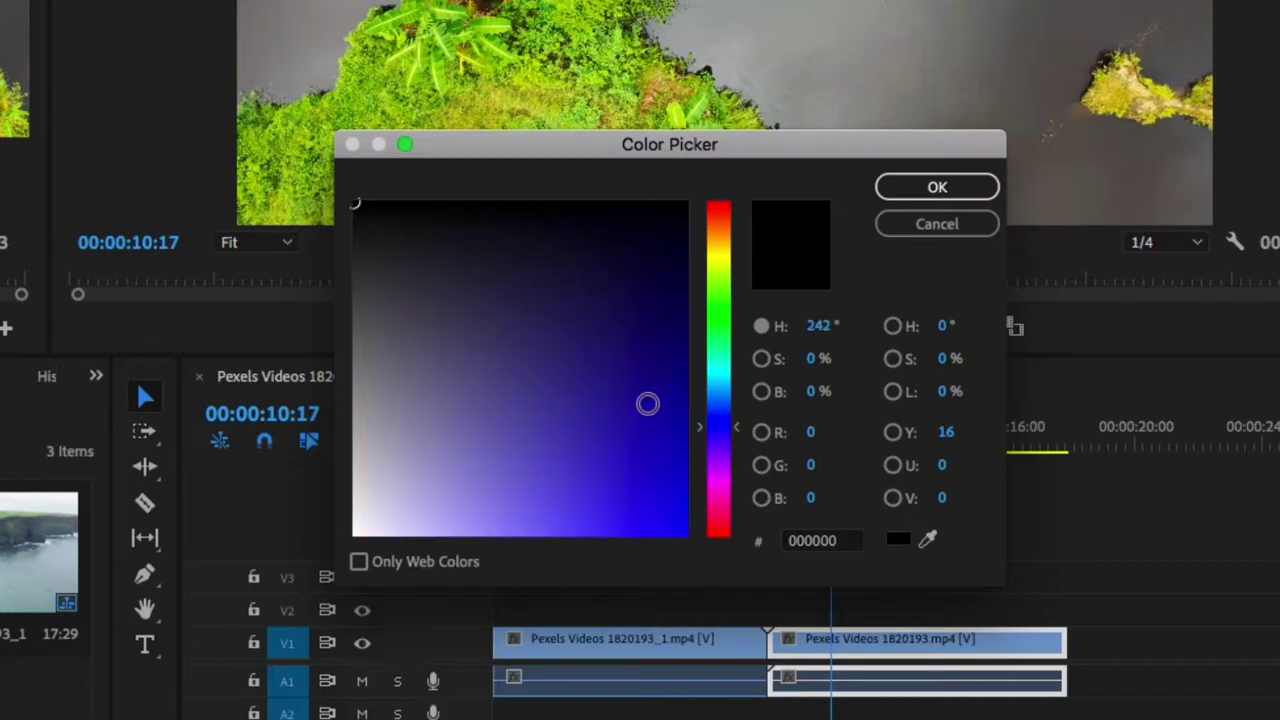
{"action": "left_click", "coordinate": [716, 347]}
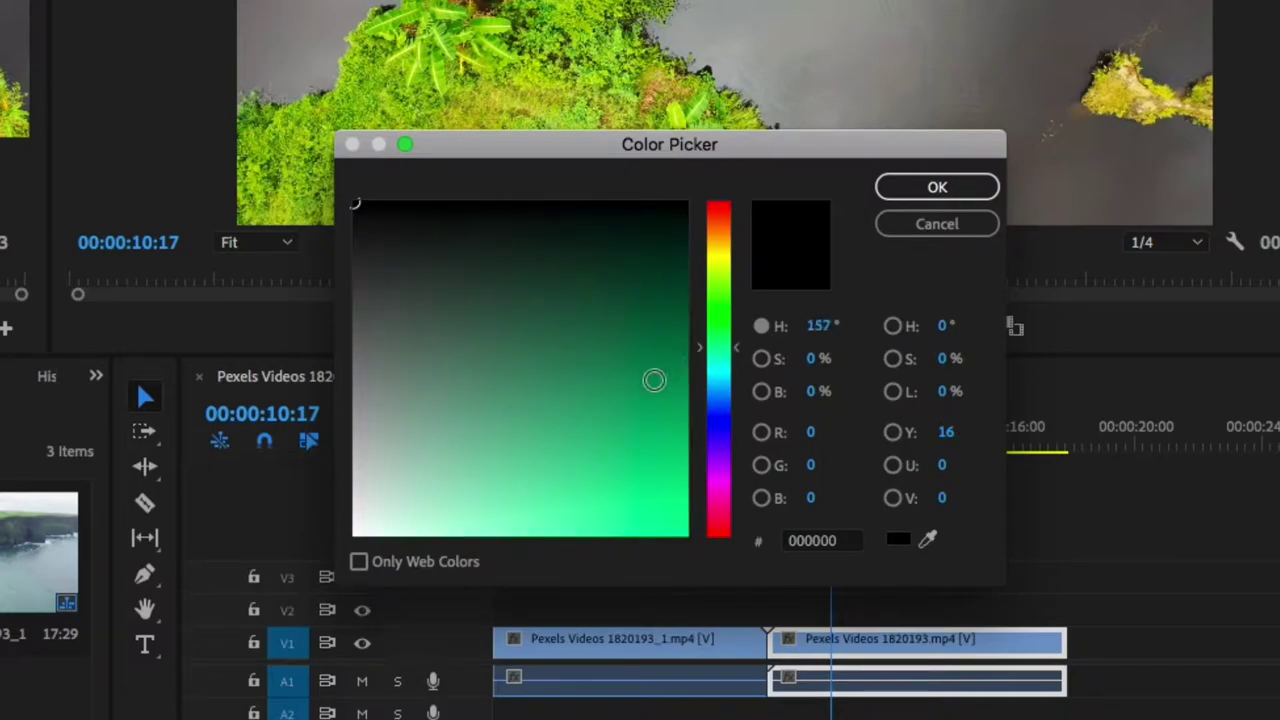
{"action": "left_click", "coordinate": [645, 422]}
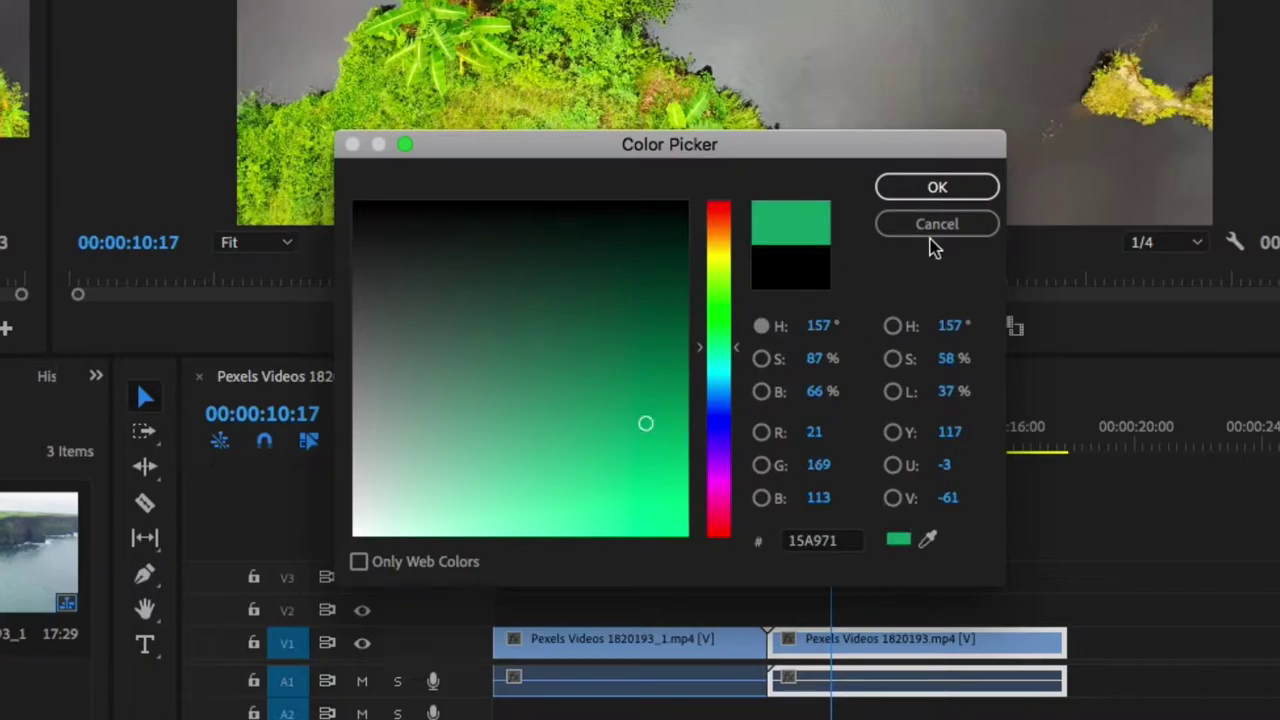
{"action": "left_click", "coordinate": [935, 190]}
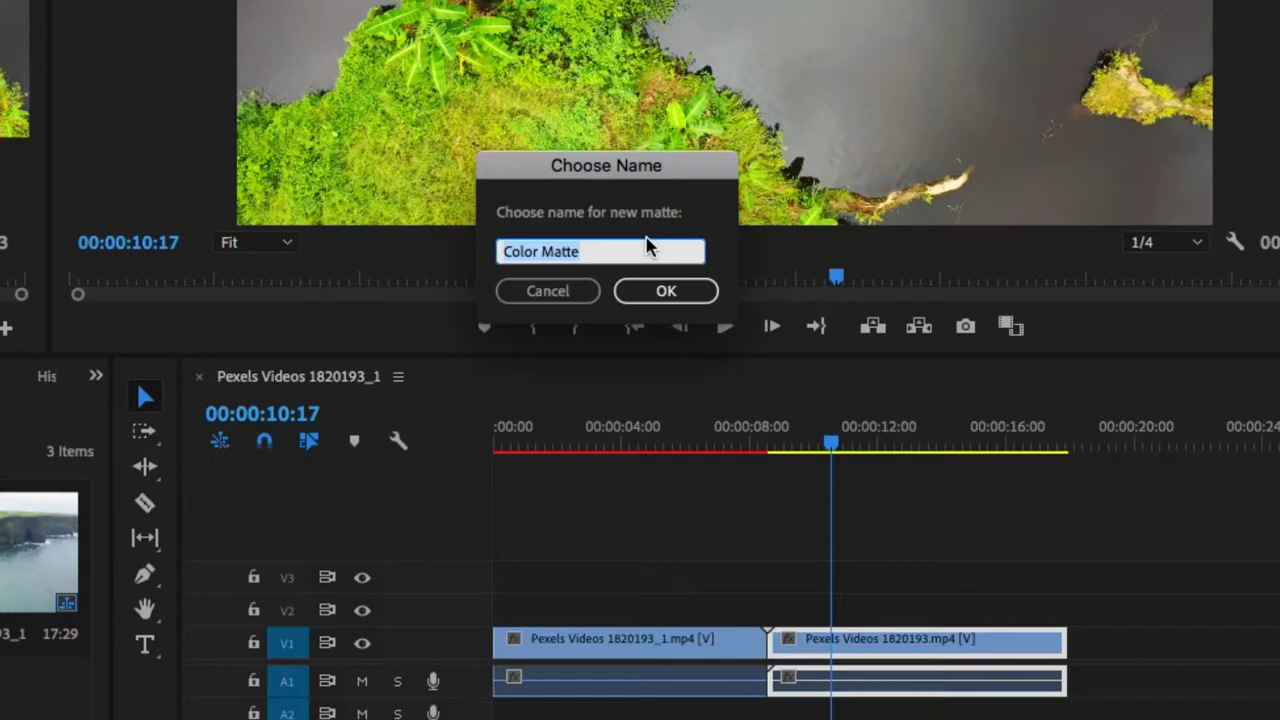
{"action": "type", "text": "Blue"}
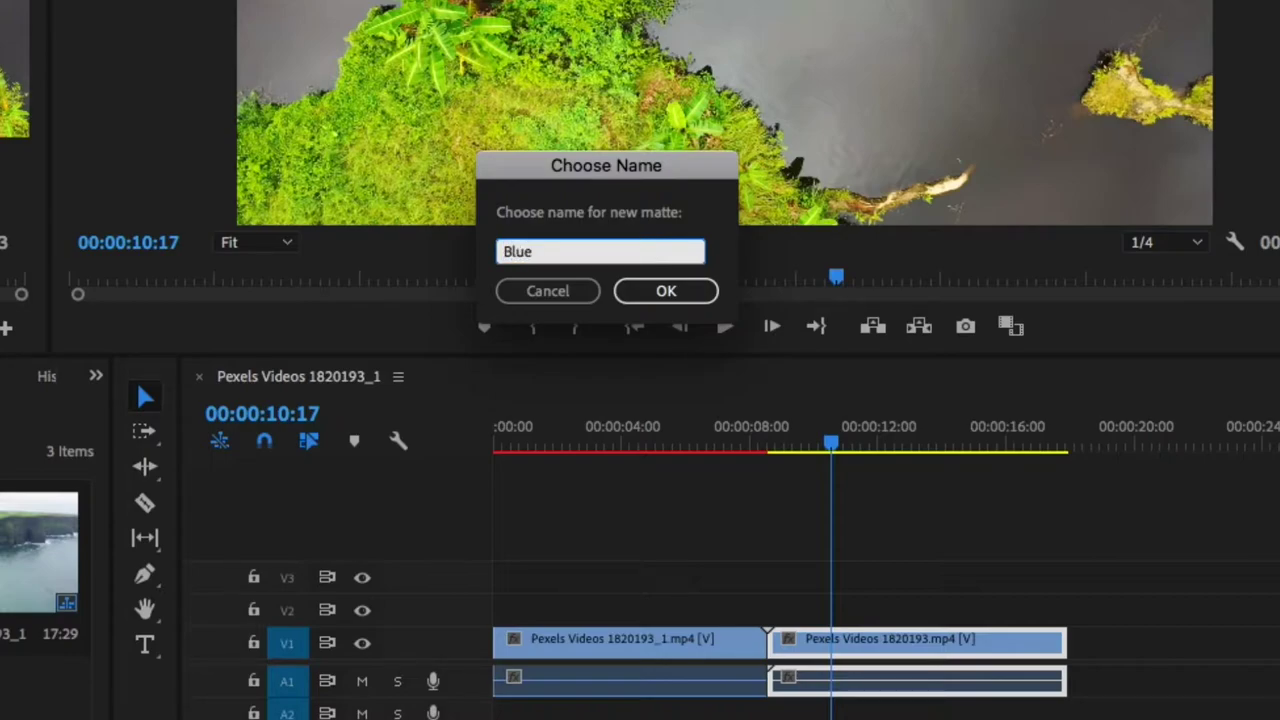
{"action": "left_click", "coordinate": [663, 288]}
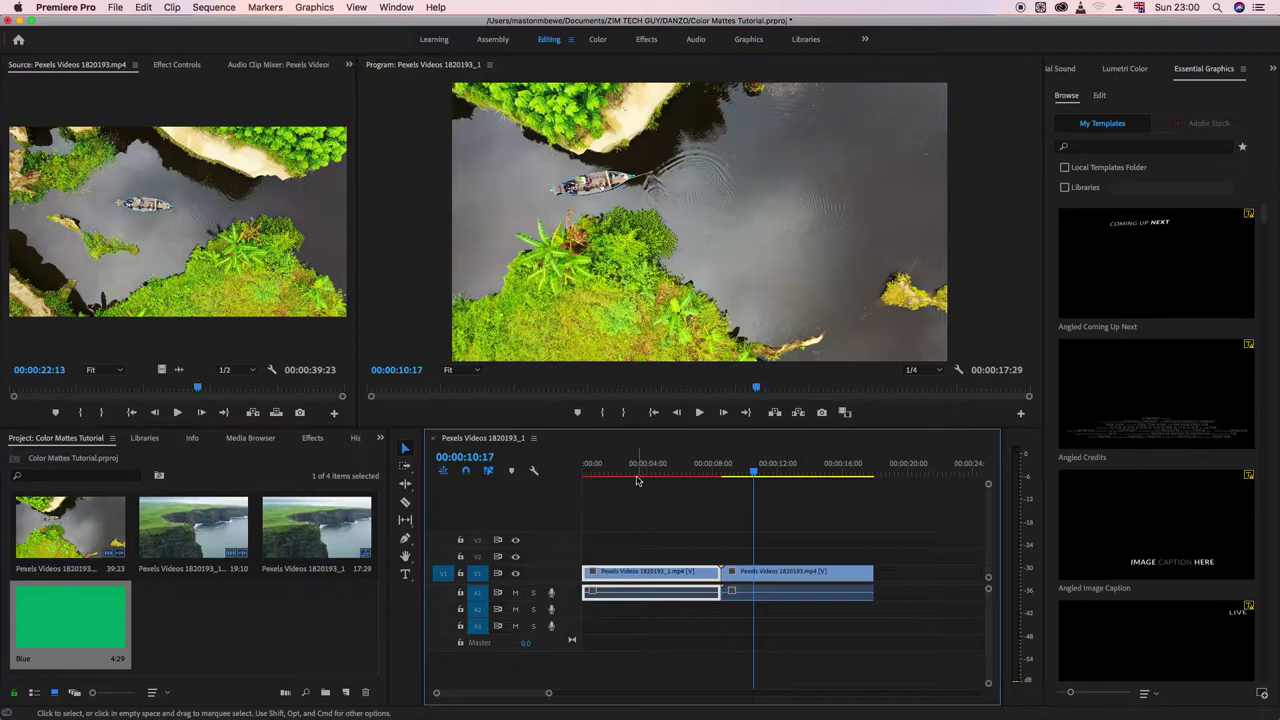
Place the Blue matte on track V2 from the sequence's start and extend it to the end of the second clip.
{"action": "left_click", "coordinate": [634, 470]}
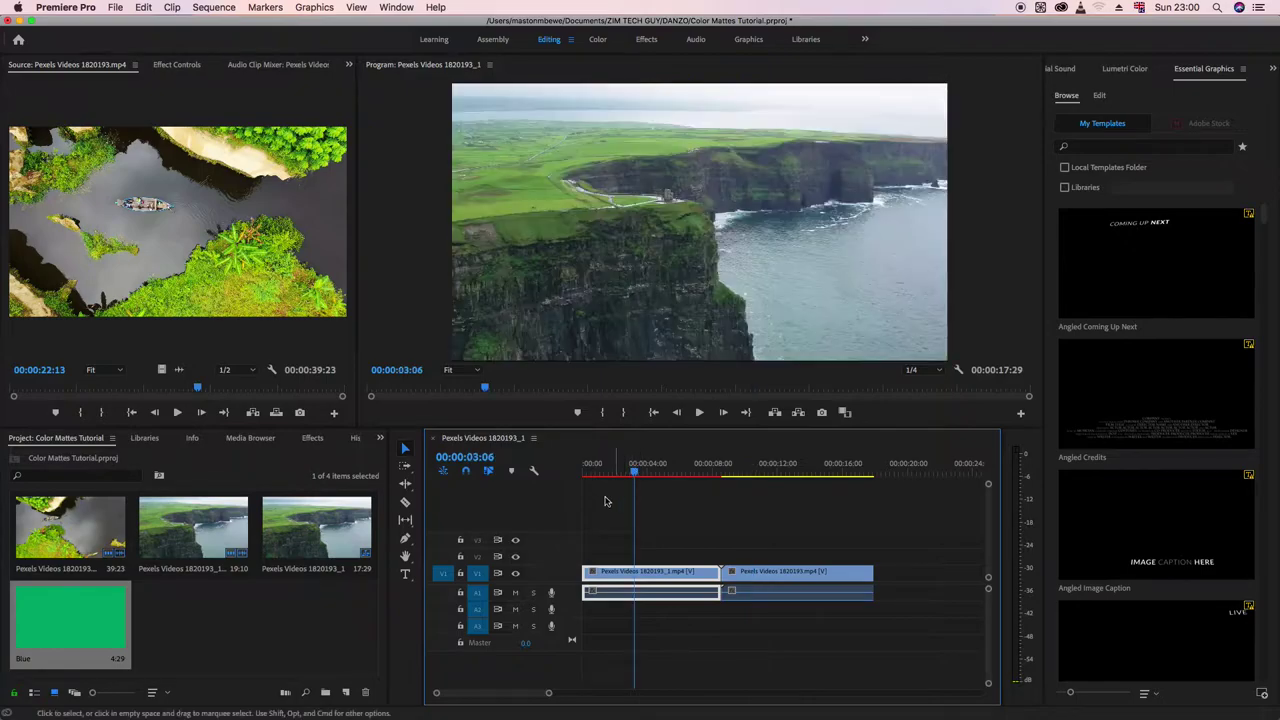
{"action": "left_click_drag", "start_coordinate": [95, 655], "coordinate": [592, 577]}
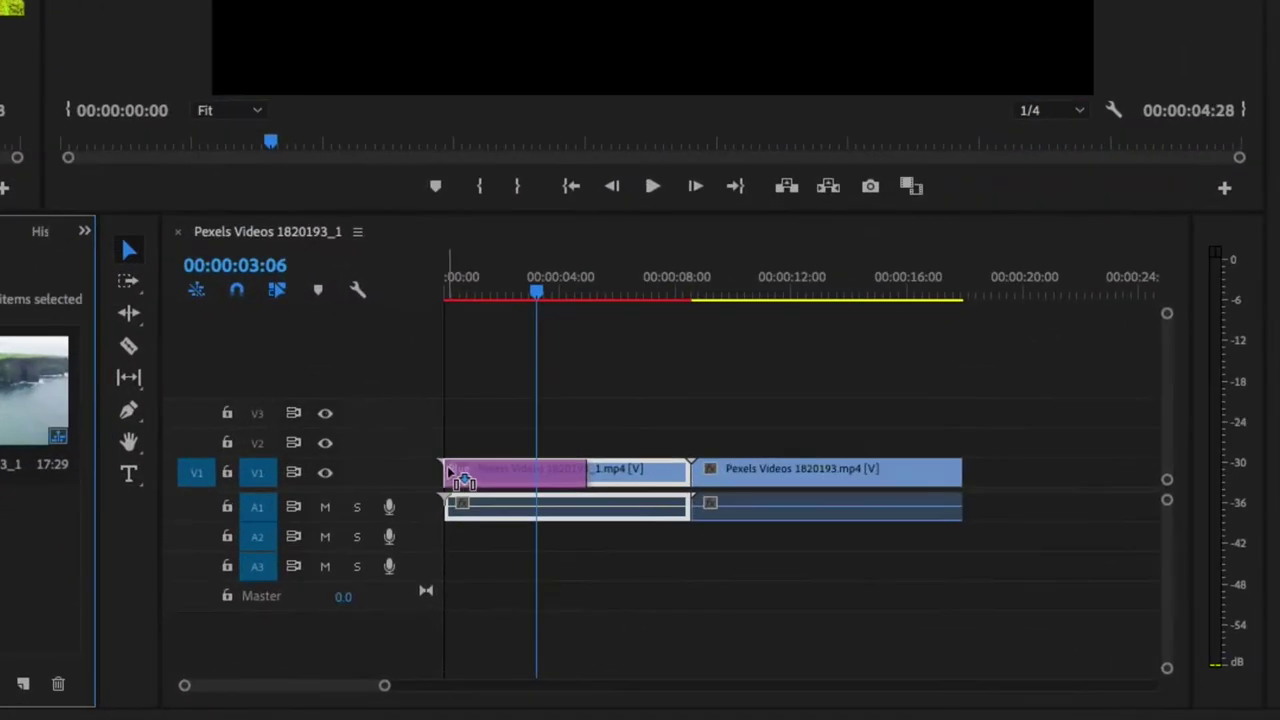
{"action": "left_click_drag", "start_coordinate": [462, 480], "coordinate": [458, 450]}
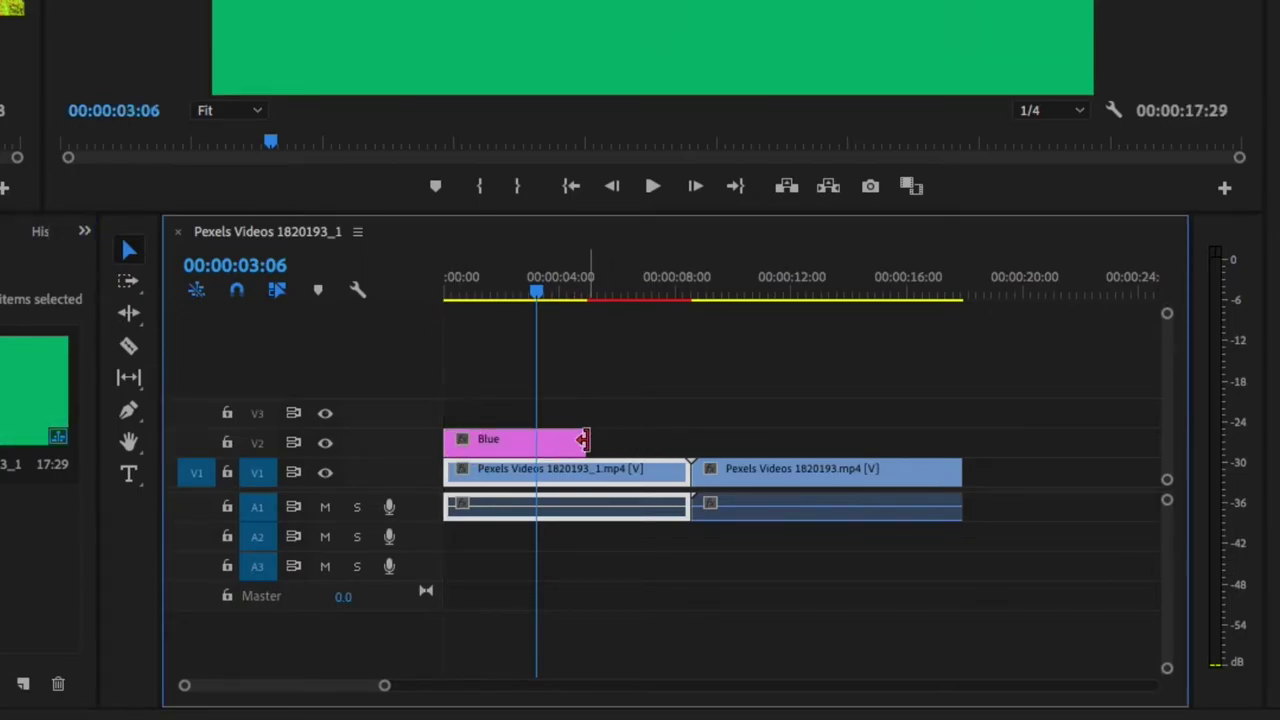
{"action": "left_click_drag", "start_coordinate": [583, 440], "coordinate": [962, 440]}
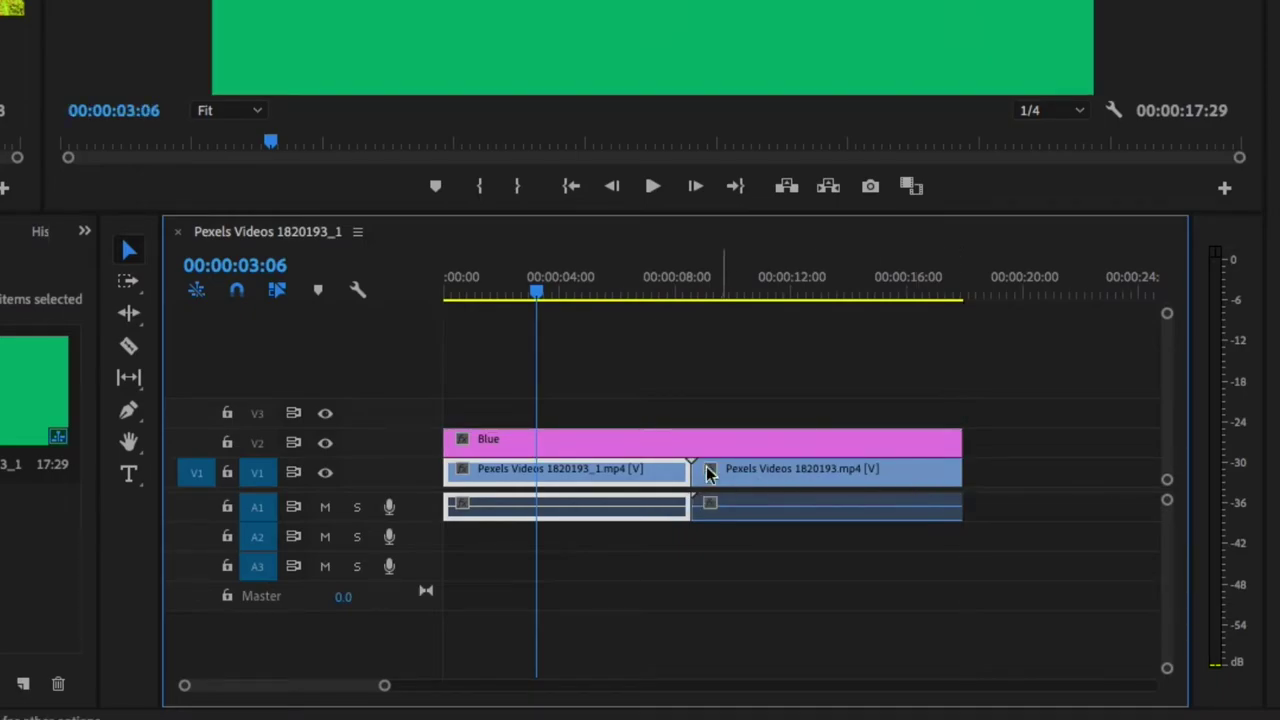
Lower the opacity of the Blue matte clip on V2 to 32% and play the tinted footage.
{"action": "left_click", "coordinate": [643, 427]}
{"action": "left_click", "coordinate": [639, 437]}
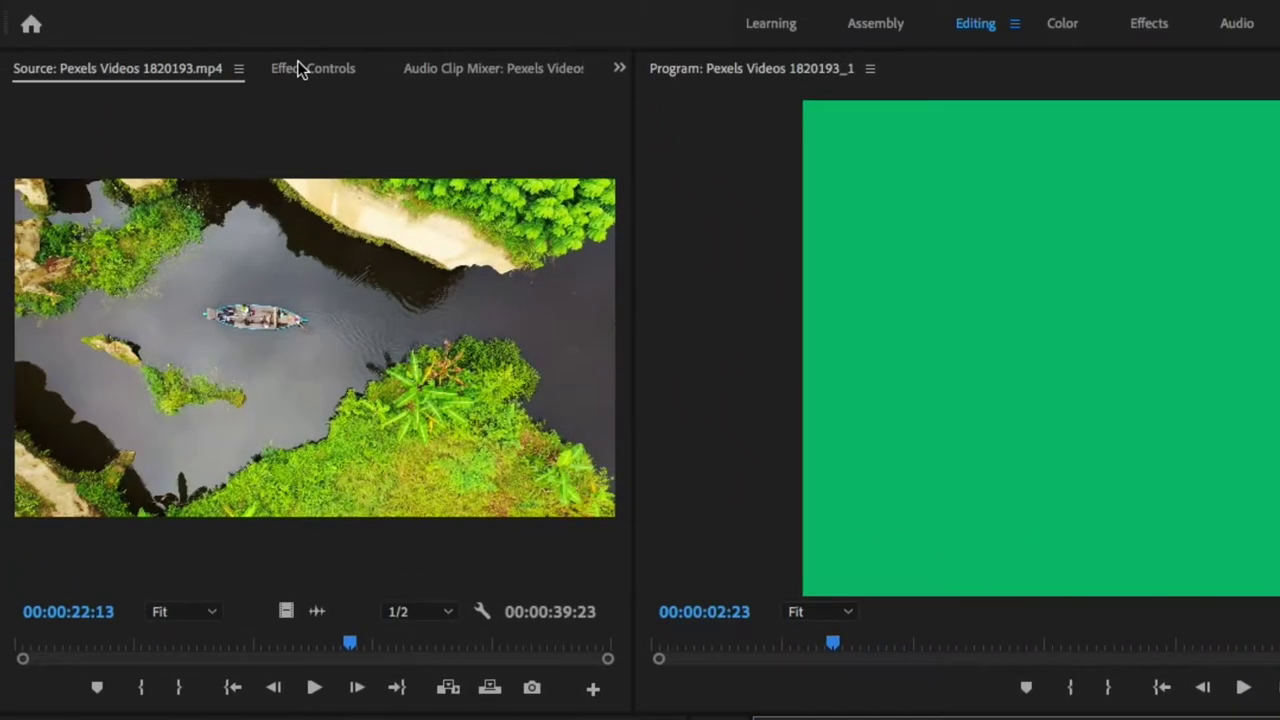
{"action": "left_click", "coordinate": [228, 8]}
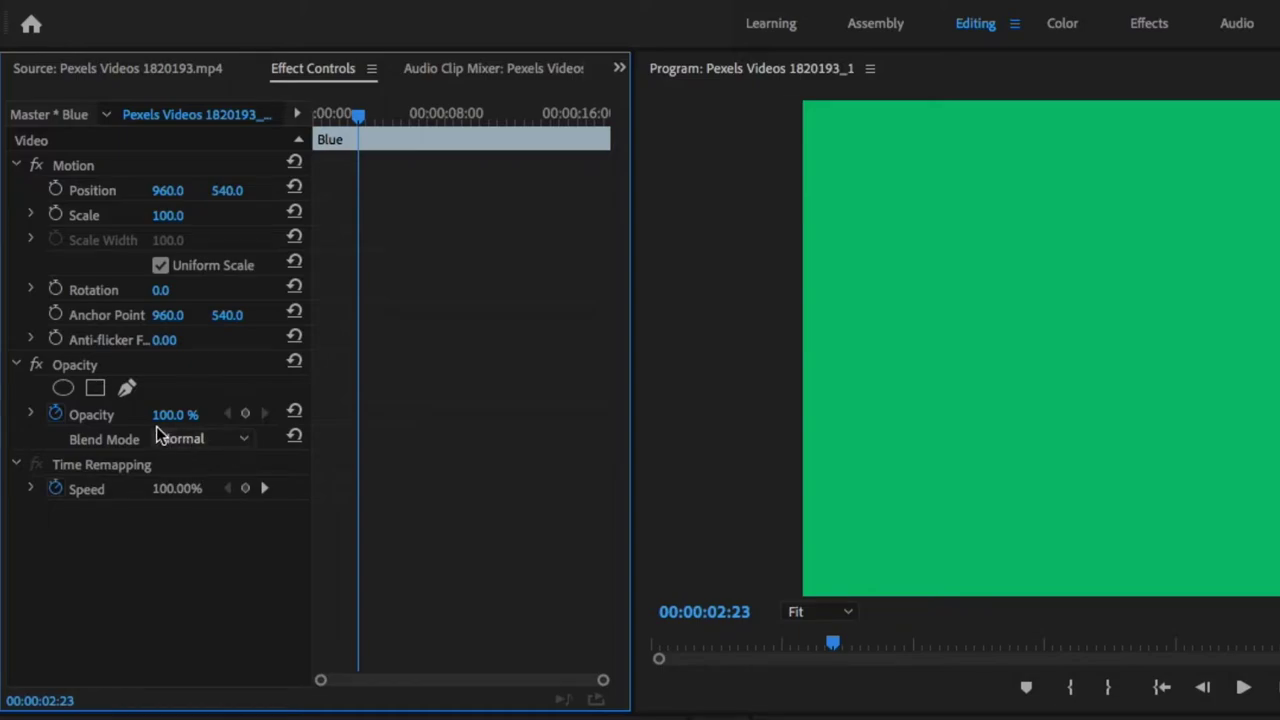
{"action": "left_click_drag", "start_coordinate": [170, 414], "coordinate": [107, 414]}
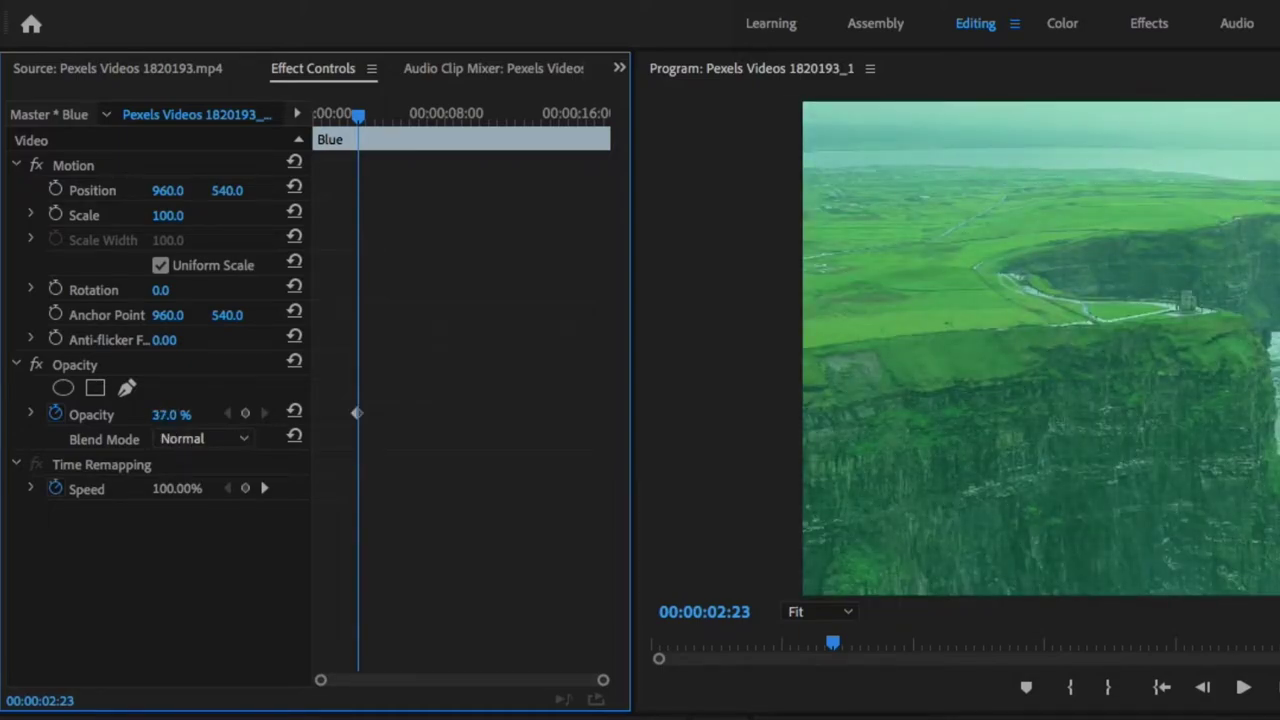
{"action": "key", "text": "space"}
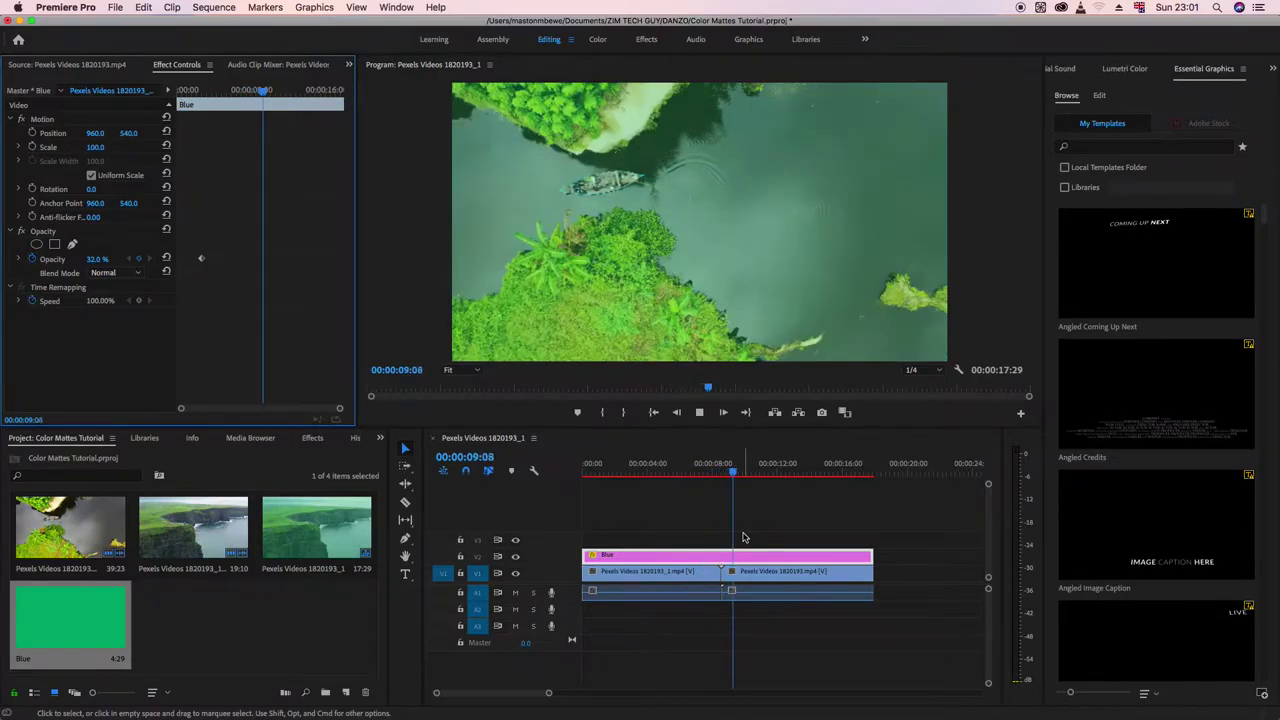
{"action": "key", "text": "space"}
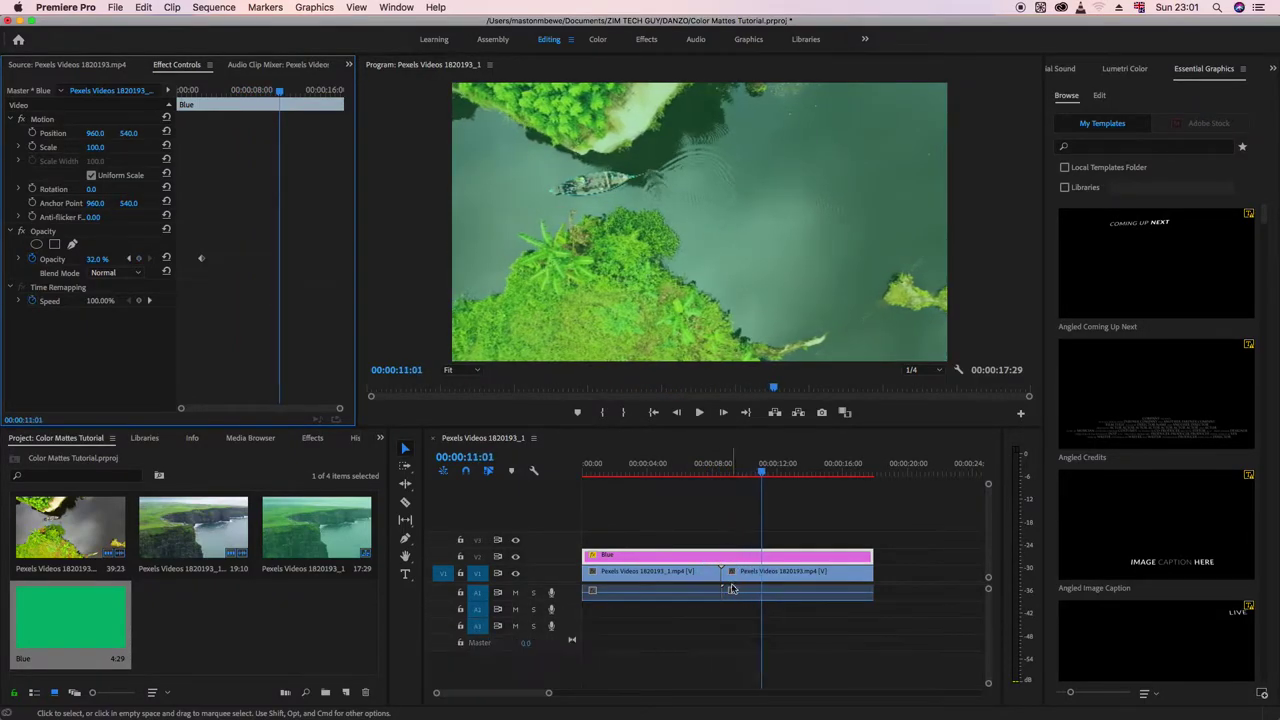
Change the color of the Blue matte in the project to red D64624.
{"action": "double_click", "coordinate": [87, 626]}
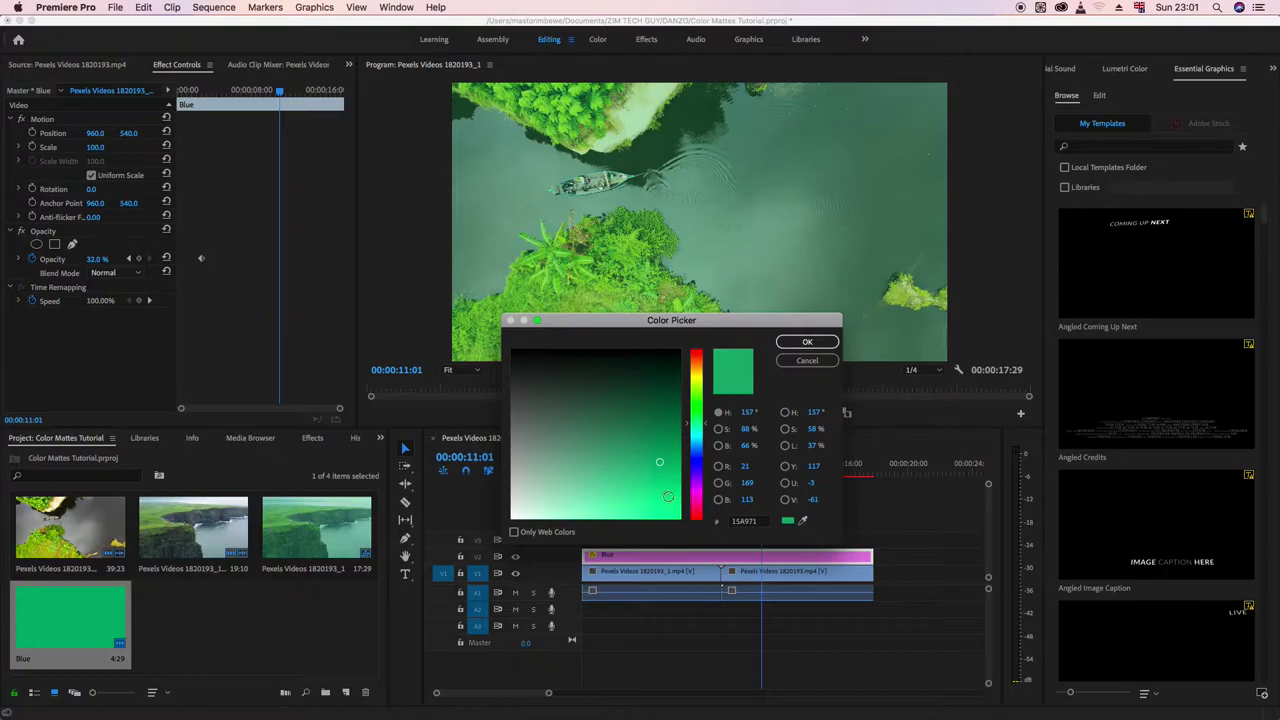
{"action": "left_click", "coordinate": [703, 373]}
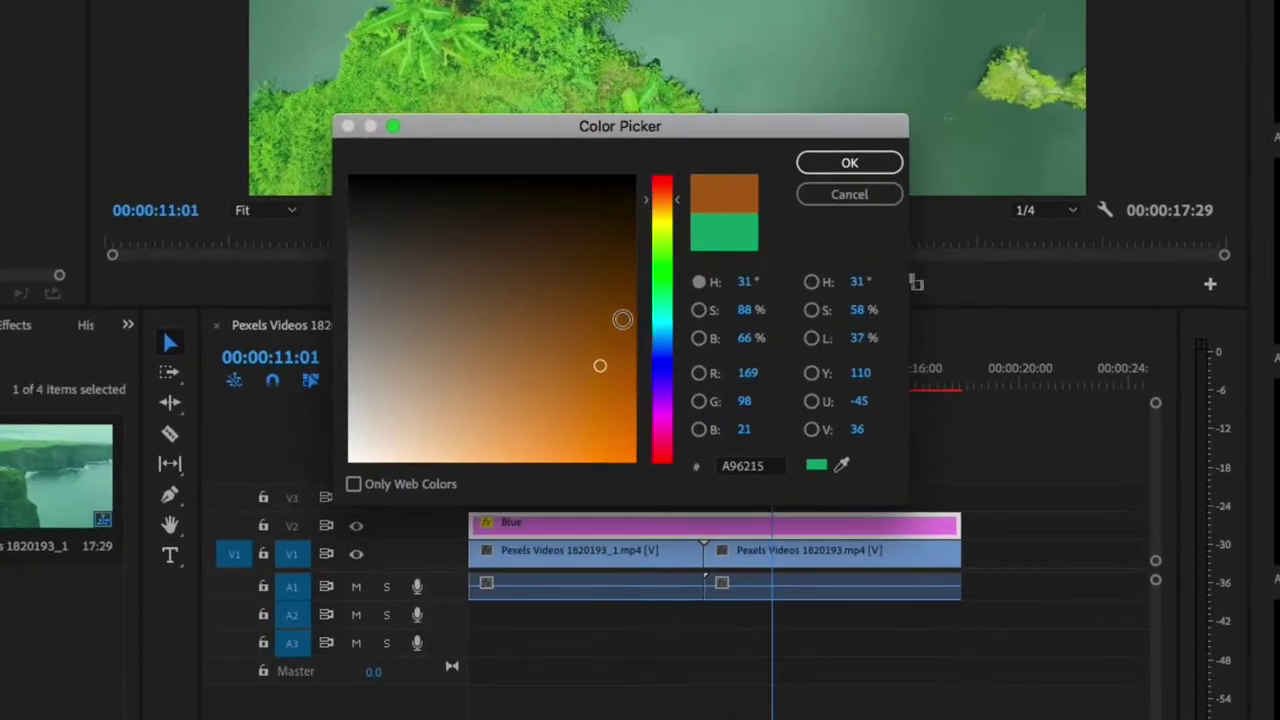
{"action": "left_click", "coordinate": [700, 358]}
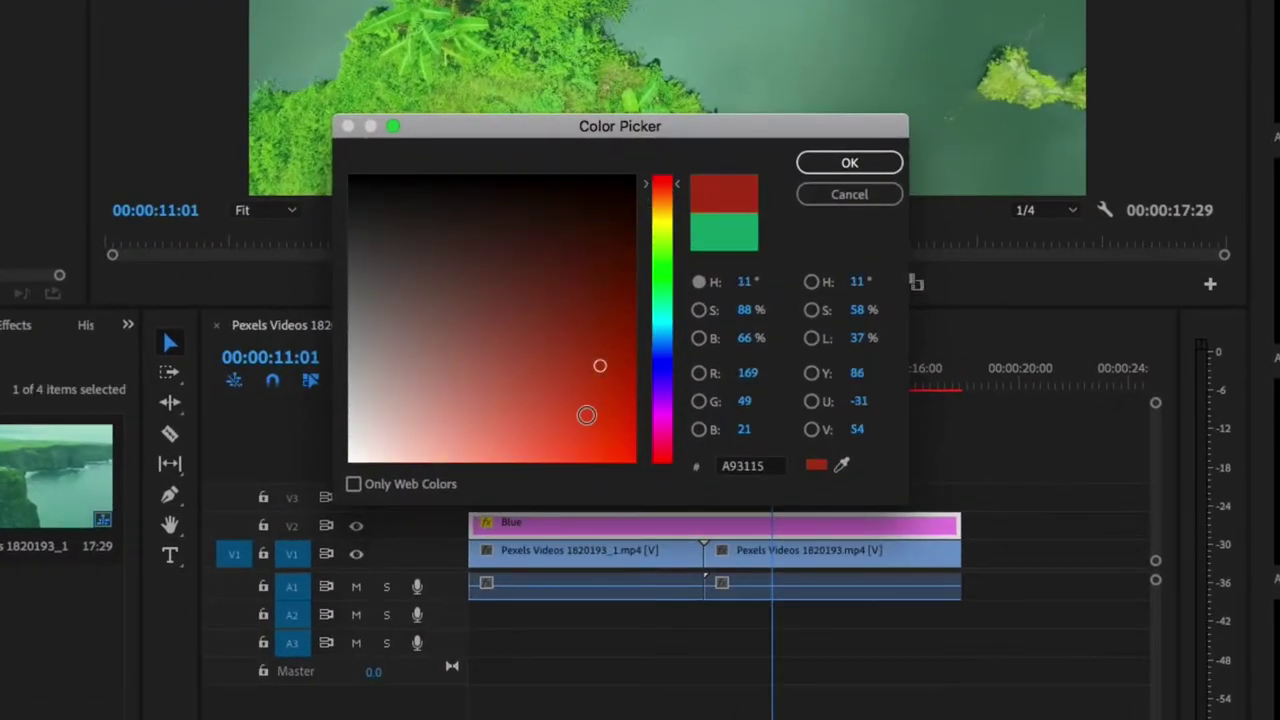
{"action": "left_click", "coordinate": [587, 416]}
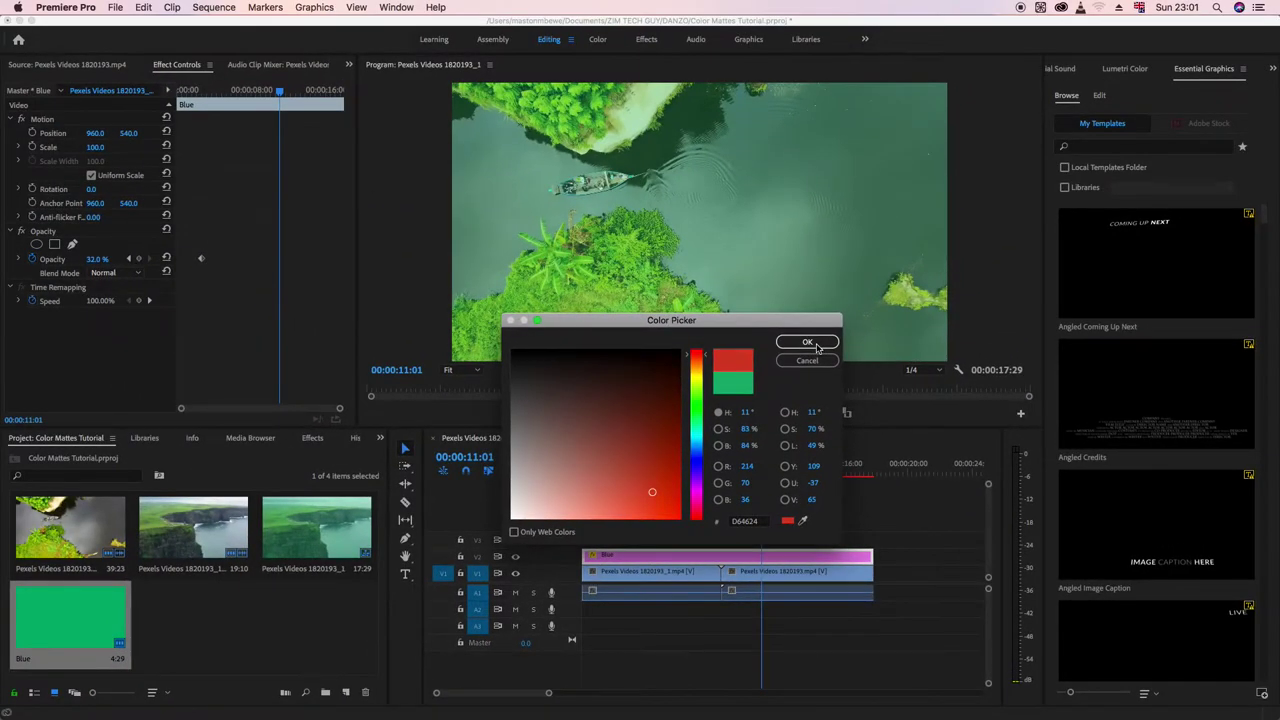
{"action": "left_click", "coordinate": [808, 343]}
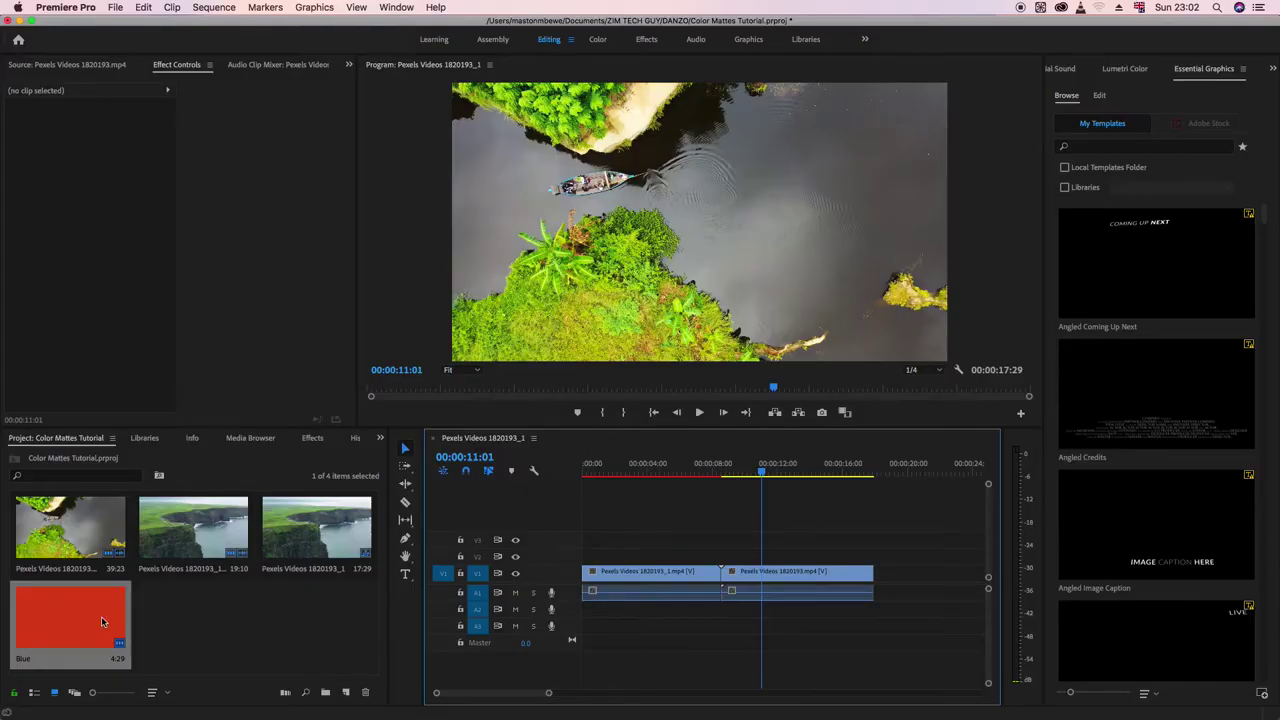
Place the recolored Blue matte on track V2 so that it spans the cut between the two clips.
{"action": "left_click", "coordinate": [101, 622]}
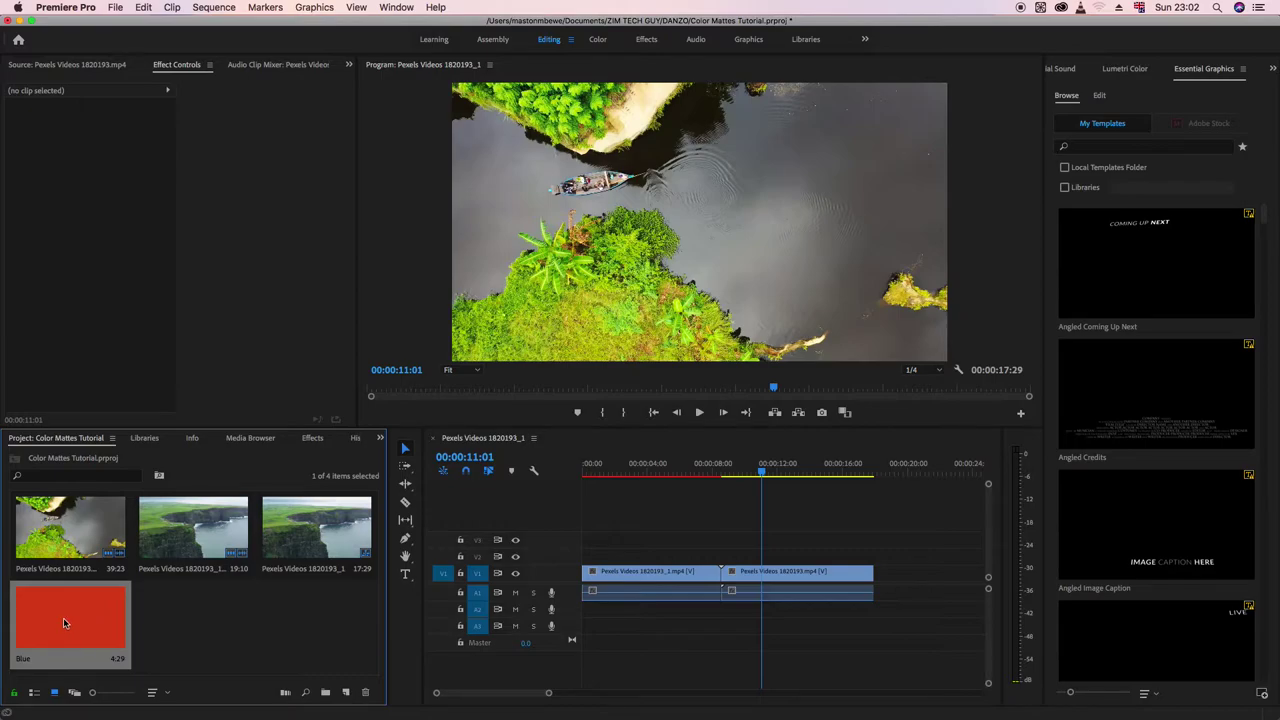
{"action": "left_click_drag", "start_coordinate": [181, 611], "coordinate": [733, 556]}
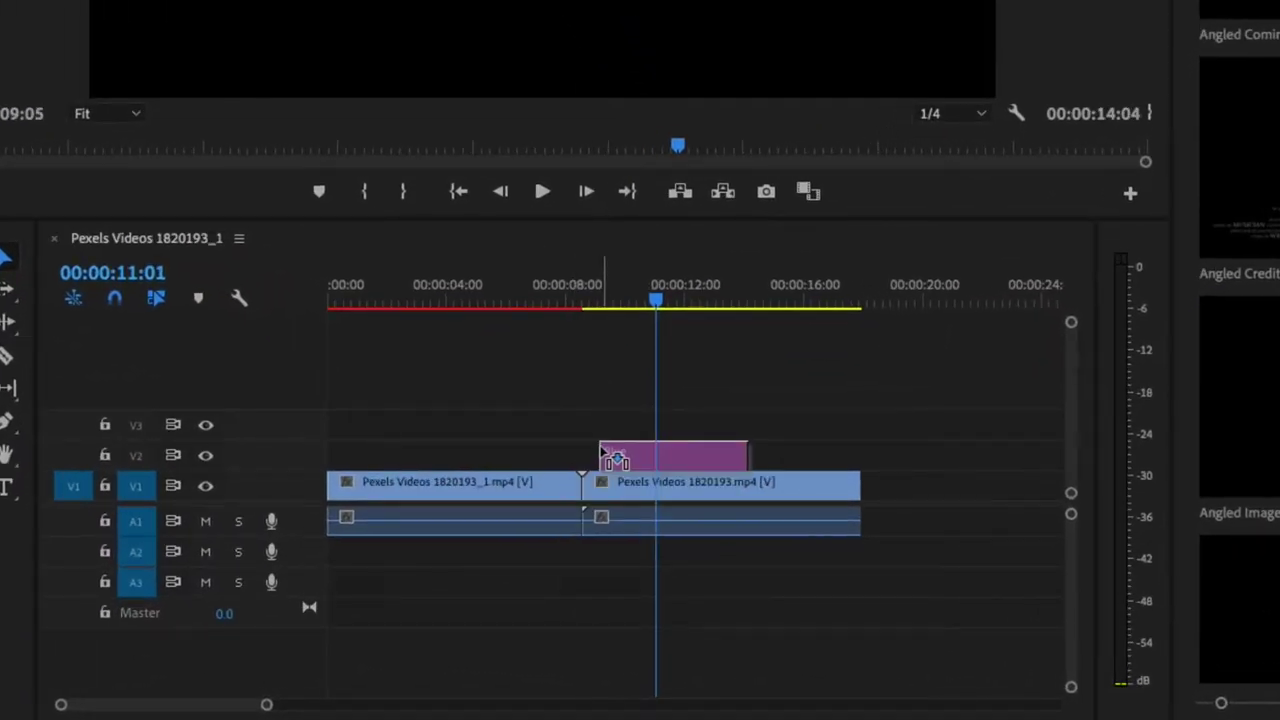
{"action": "left_click_drag", "start_coordinate": [605, 455], "coordinate": [608, 451]}
{"action": "left_click_drag", "start_coordinate": [689, 449], "coordinate": [620, 456]}
Trim the start of the Blue matte clip to 00:00:08:03, 15 frames before the cut between the two clips.
{"action": "left_click_drag", "start_coordinate": [656, 302], "coordinate": [587, 304]}
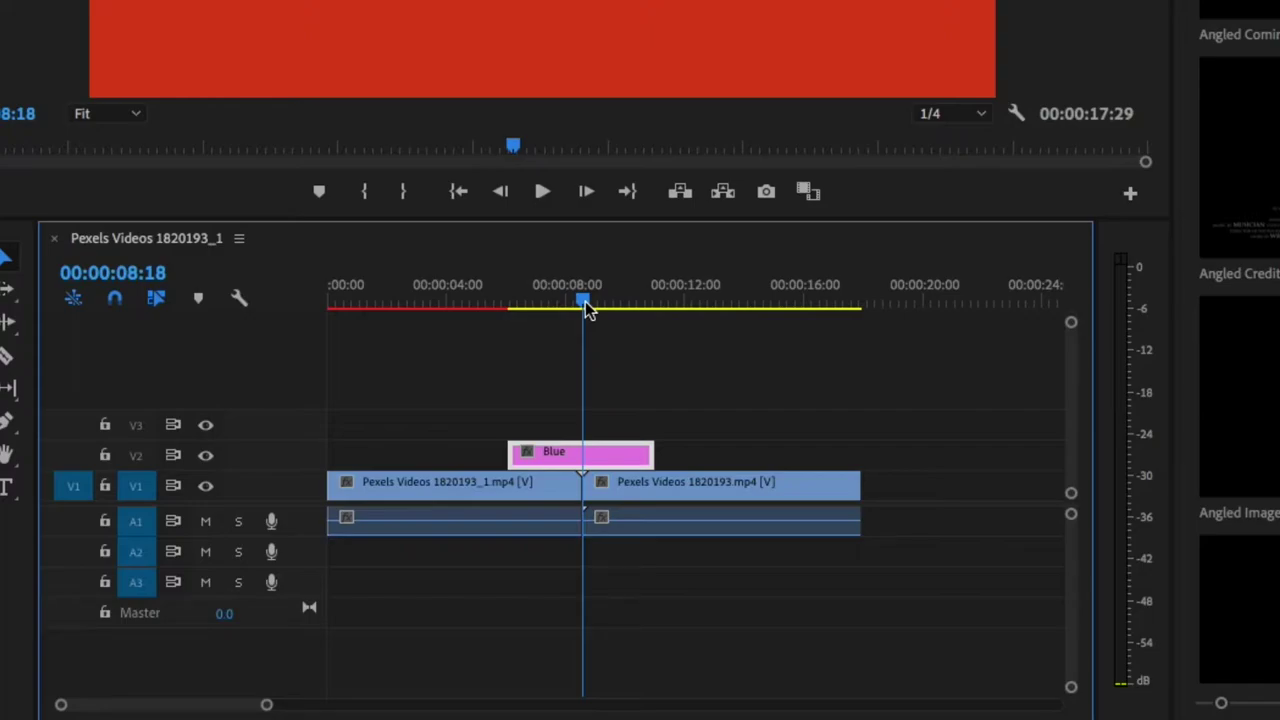
{"action": "key", "text": "Left"}
{"action": "key", "text": "Left"}
{"action": "key", "text": "Left"}
{"action": "key", "text": "Left"}
{"action": "key", "text": "Left"}
{"action": "key", "text": "Left"}
{"action": "key", "text": "Left"}
{"action": "key", "text": "Left"}
{"action": "key", "text": "Left"}
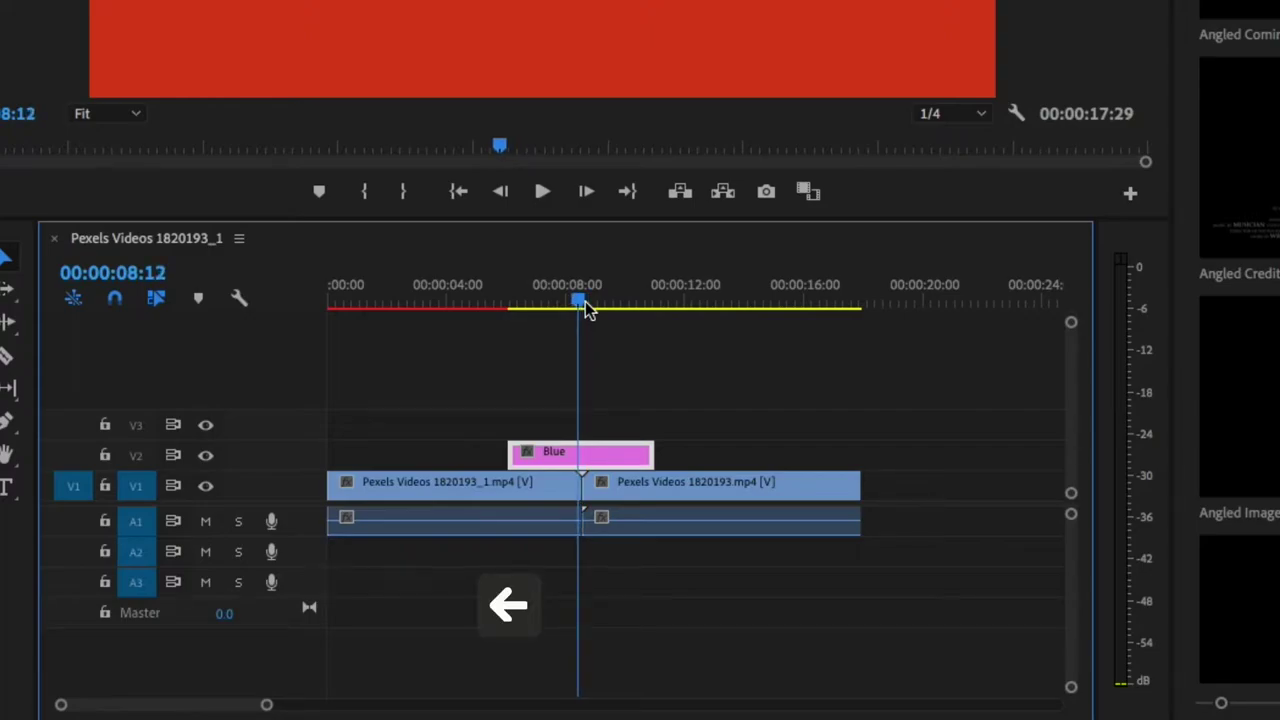
{"action": "key", "text": "Left"}
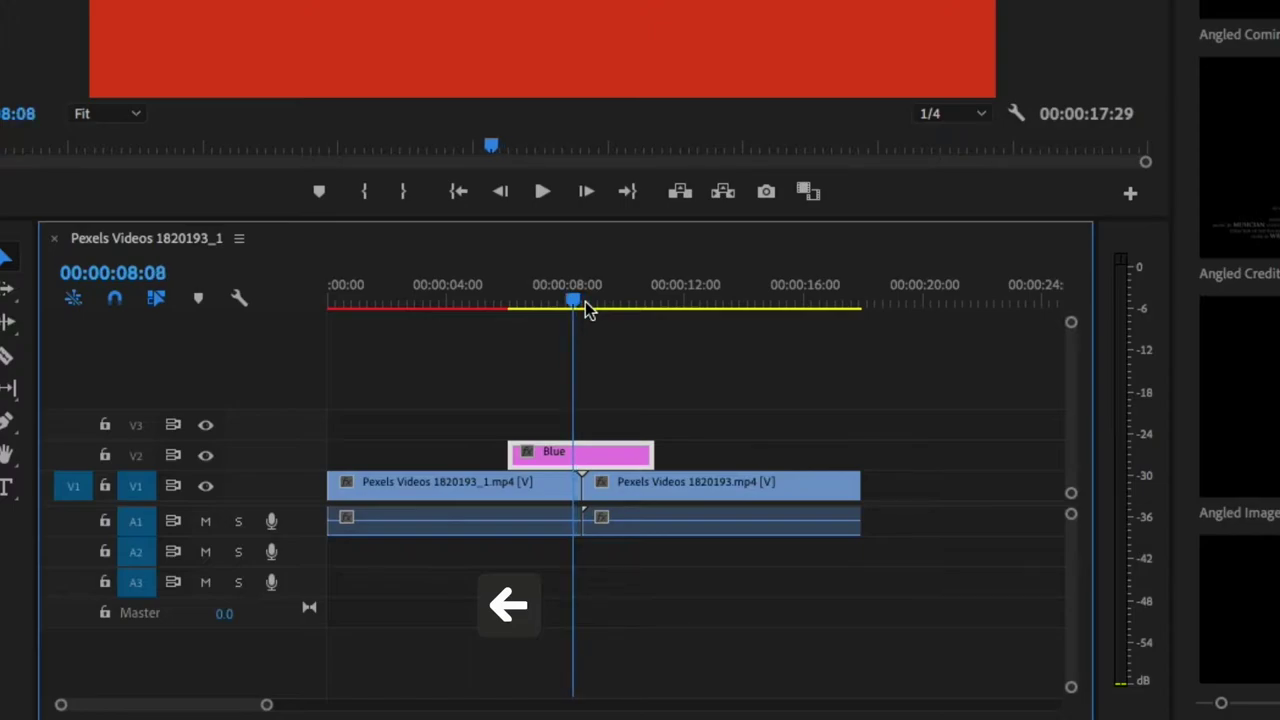
{"action": "key", "text": "Left"}
{"action": "key", "text": "Left"}
{"action": "key", "text": "Left"}
{"action": "key", "text": "Left"}
{"action": "key", "text": "Left"}
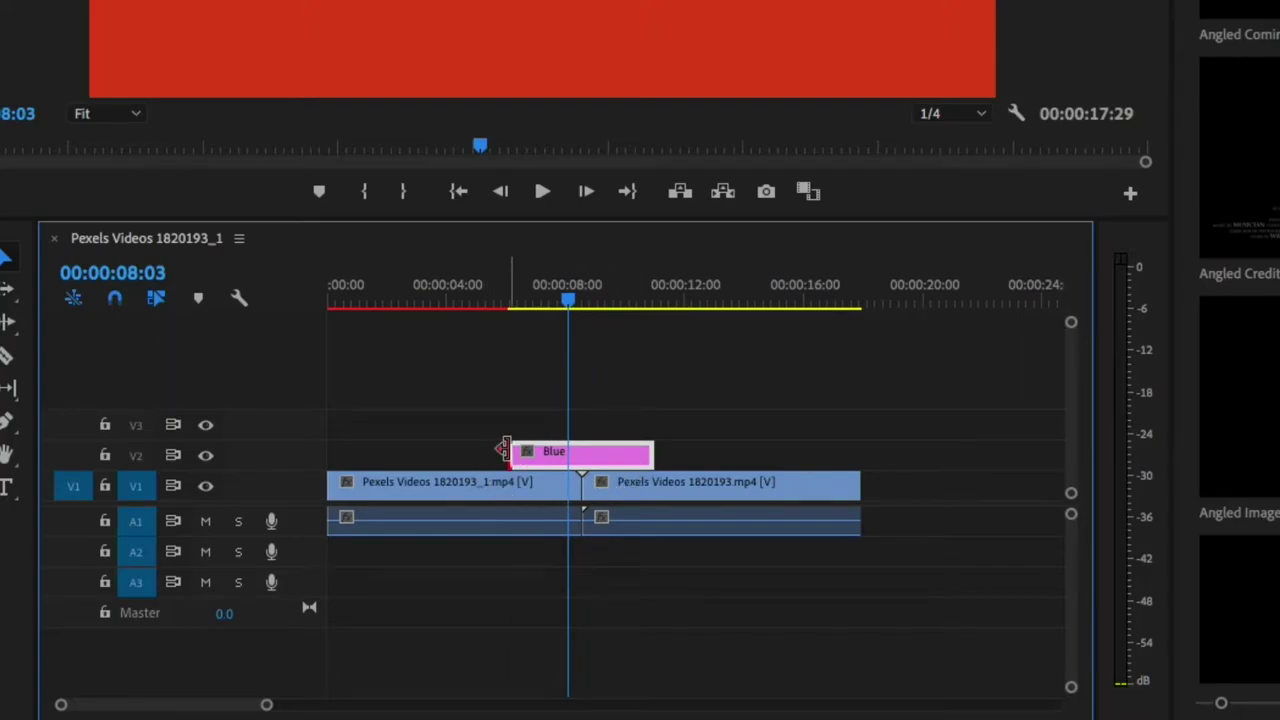
{"action": "left_click_drag", "start_coordinate": [506, 449], "coordinate": [569, 452]}
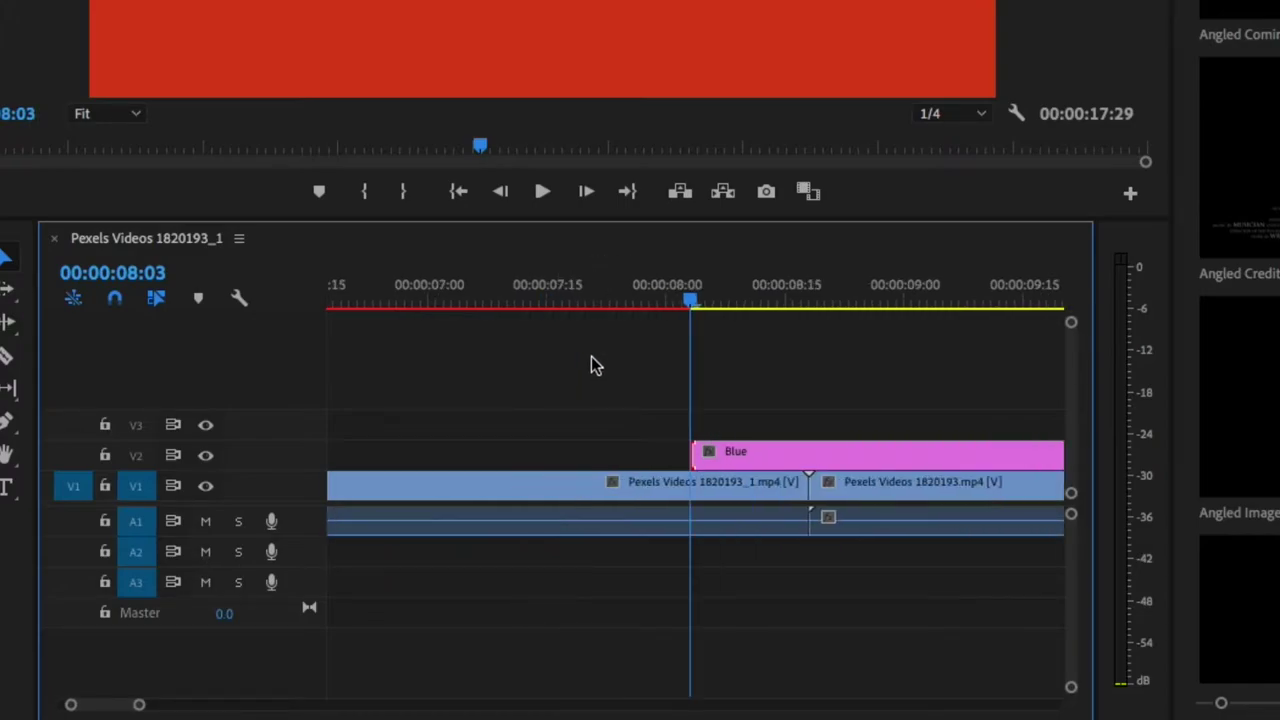
Trim the end of the Blue matte clip to 00:00:09:03, 15 frames after the cut between the two clips.
{"action": "scroll", "coordinate": [591, 356], "scroll_direction": "right", "scroll_amount": 2}
{"action": "left_click", "coordinate": [748, 302]}
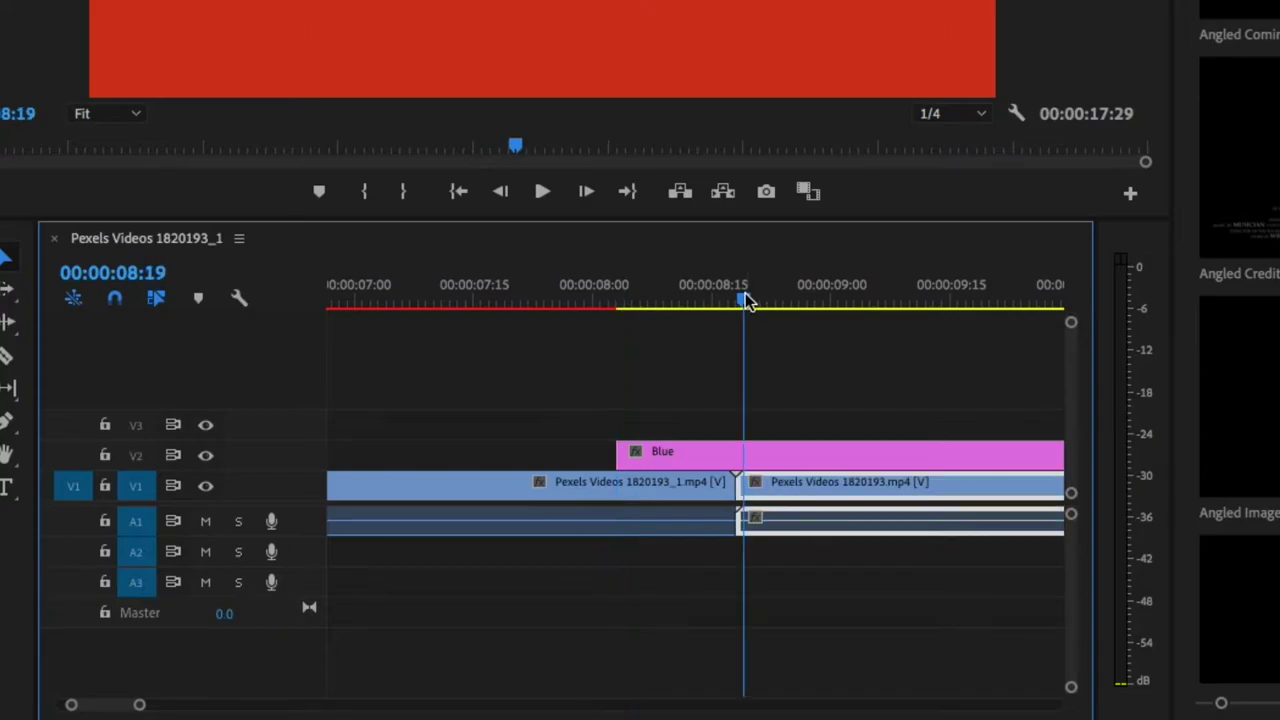
{"action": "key", "text": "Left"}
{"action": "key", "text": "Left"}
{"action": "key", "text": "Right"}
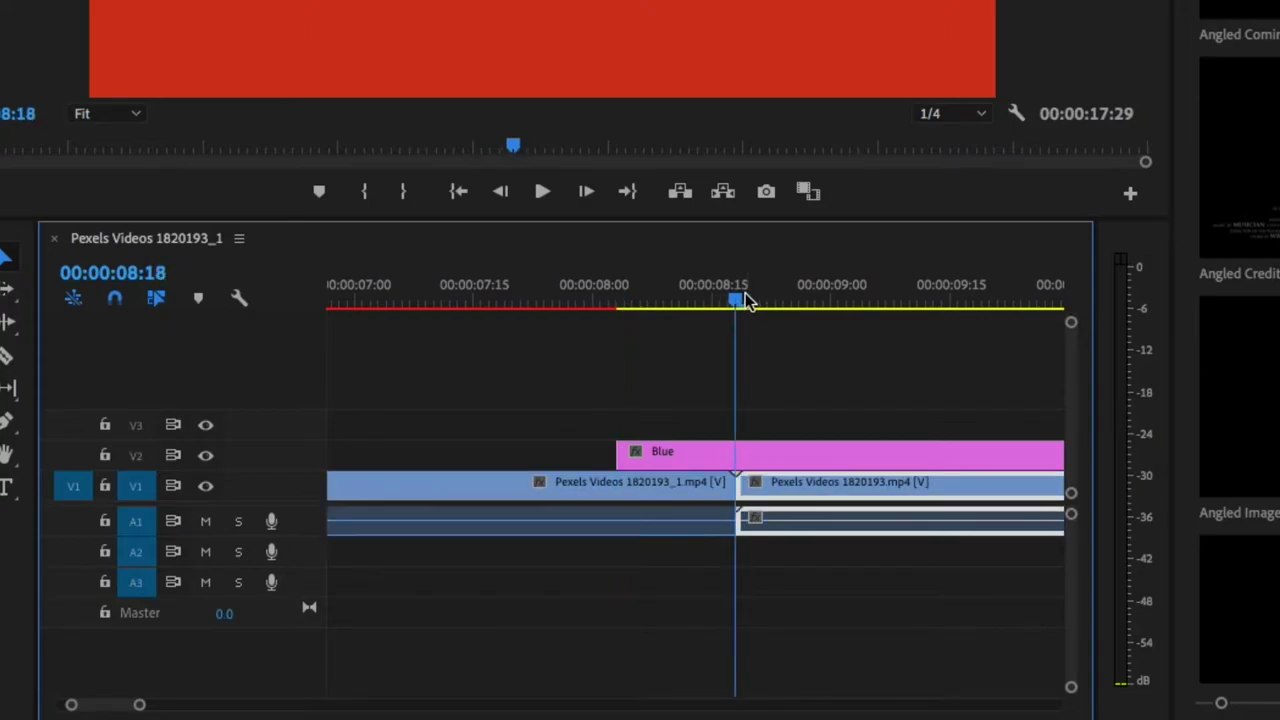
{"action": "key", "text": "Right"}
{"action": "key", "text": "Right"}
{"action": "key", "text": "Right"}
{"action": "key", "text": "Right"}
{"action": "key", "text": "Right"}
{"action": "key", "text": "Right"}
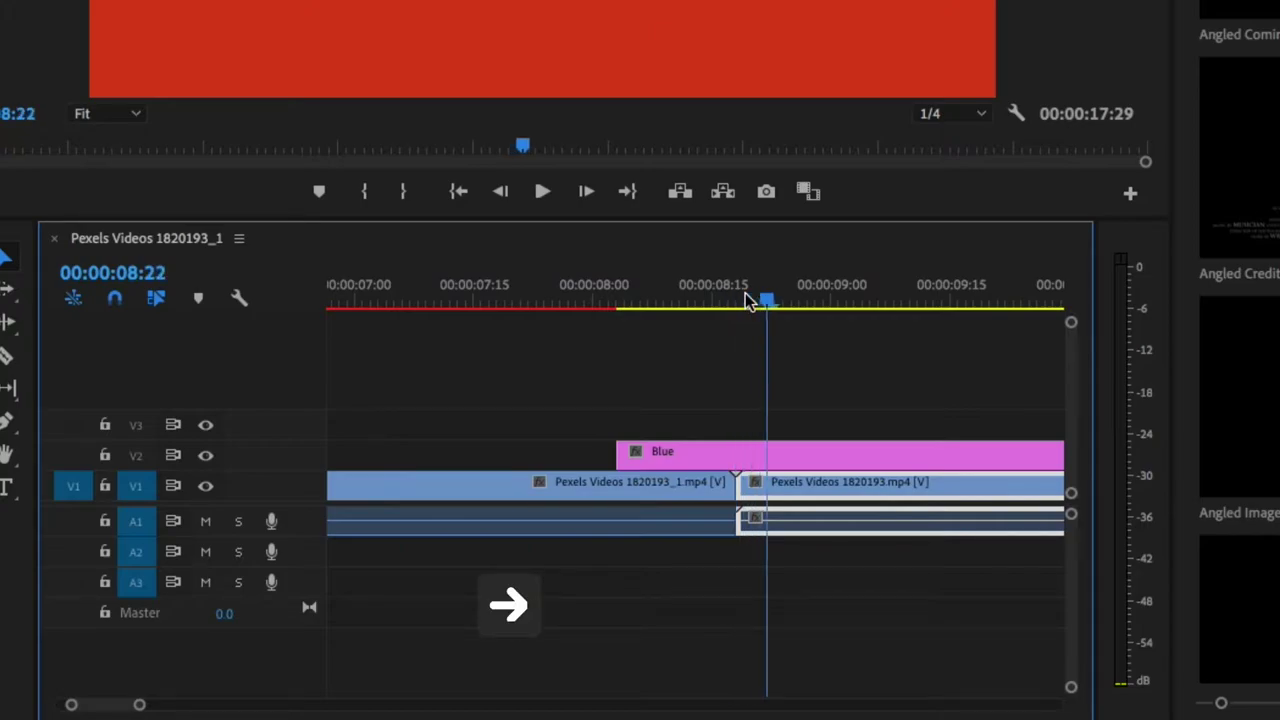
{"action": "key", "text": "Right"}
{"action": "key", "text": "Right"}
{"action": "key", "text": "Right"}
{"action": "key", "text": "Right"}
{"action": "key", "text": "Right"}
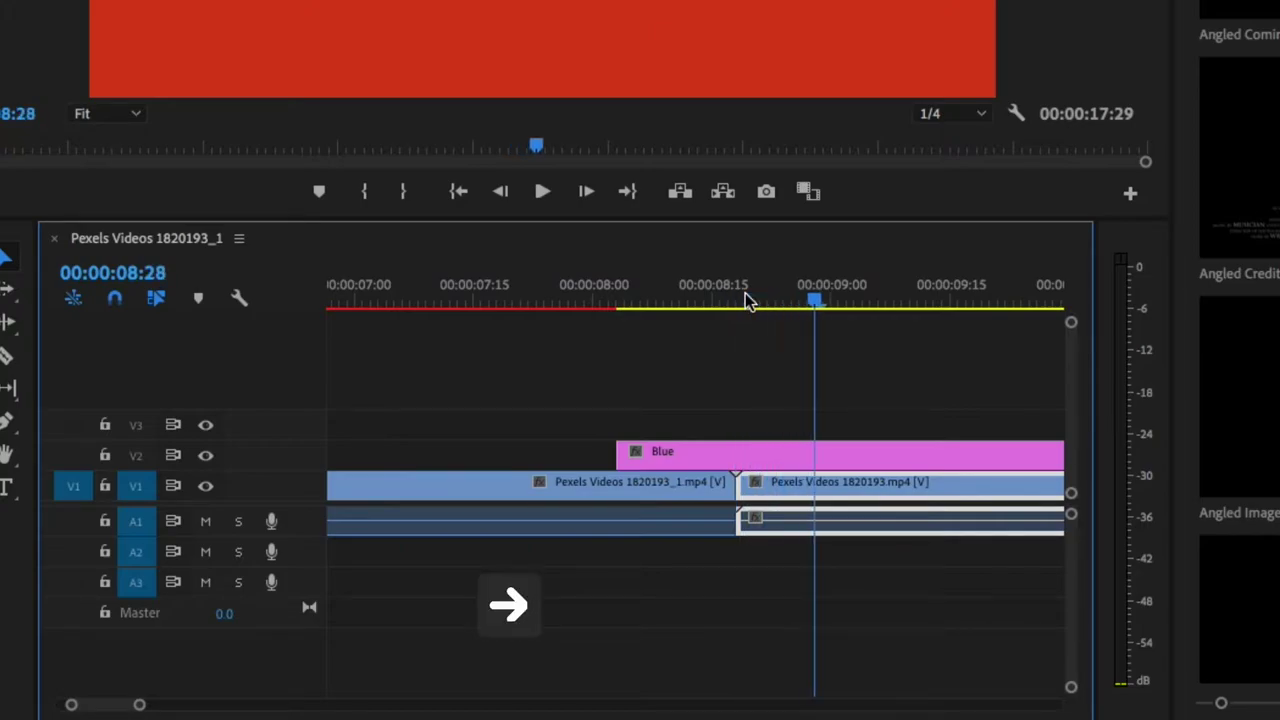
{"action": "key", "text": "Right"}
{"action": "key", "text": "Right"}
{"action": "key", "text": "Right"}
{"action": "key", "text": "Right"}
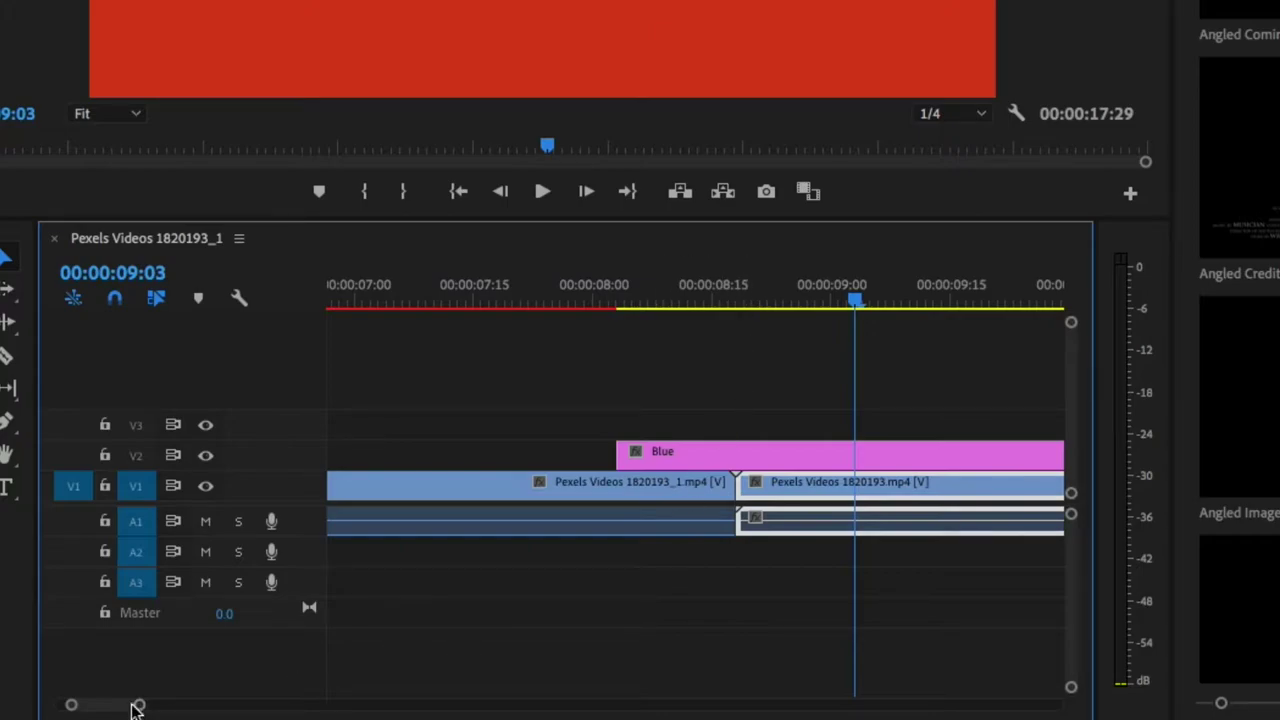
{"action": "left_click_drag", "start_coordinate": [140, 707], "coordinate": [244, 705]}
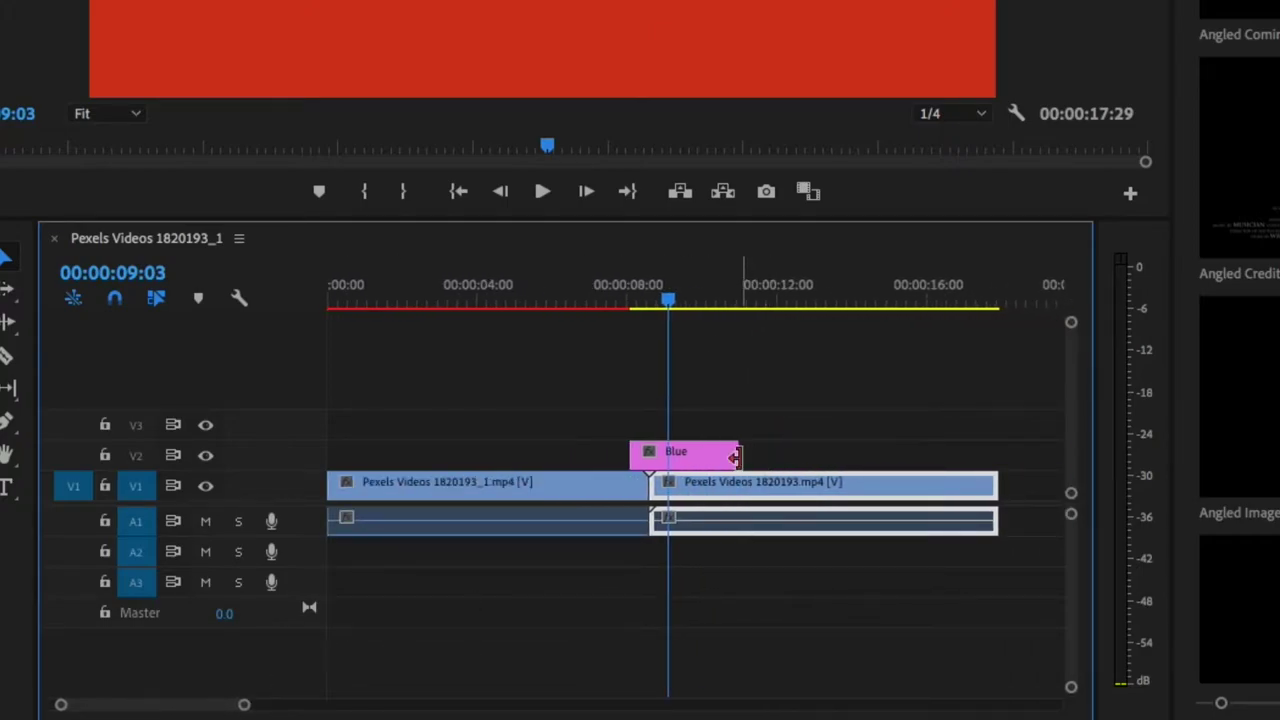
{"action": "left_click_drag", "start_coordinate": [733, 456], "coordinate": [667, 456]}
Play the sequence repeatedly across the cut to check the red matte between the two clips.
{"action": "left_click_drag", "start_coordinate": [680, 306], "coordinate": [616, 306]}
{"action": "key", "text": "space"}
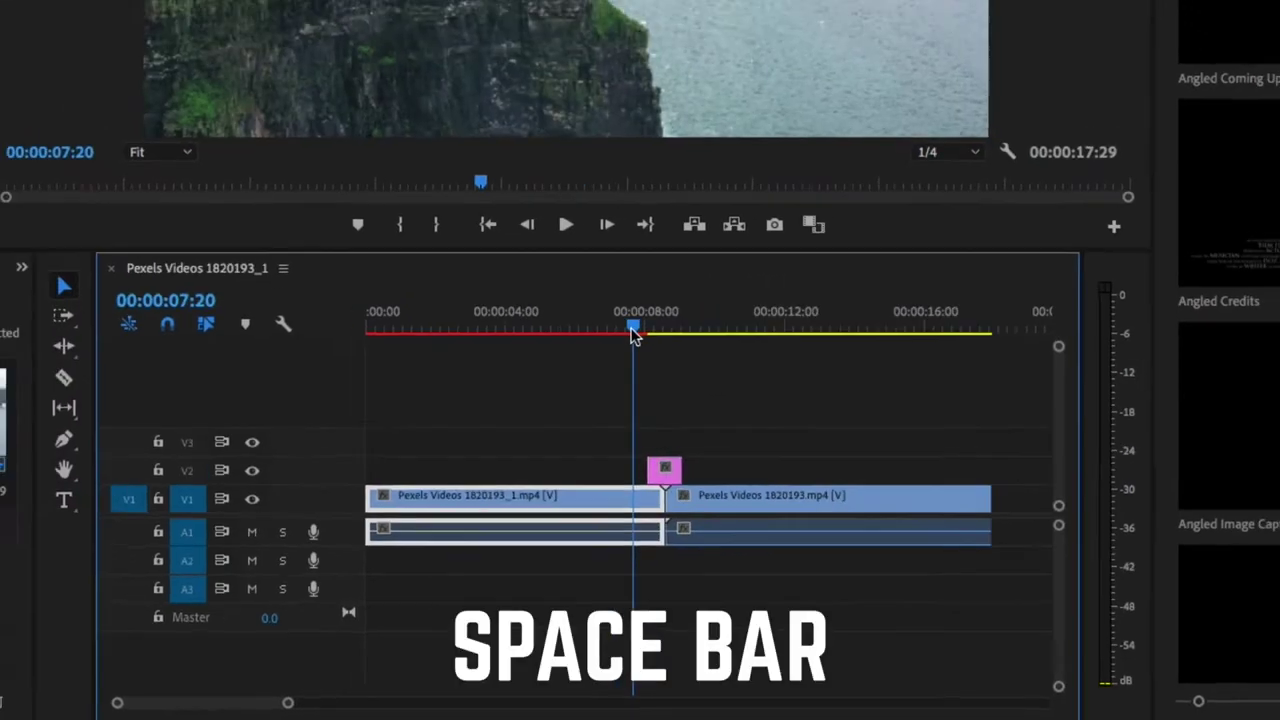
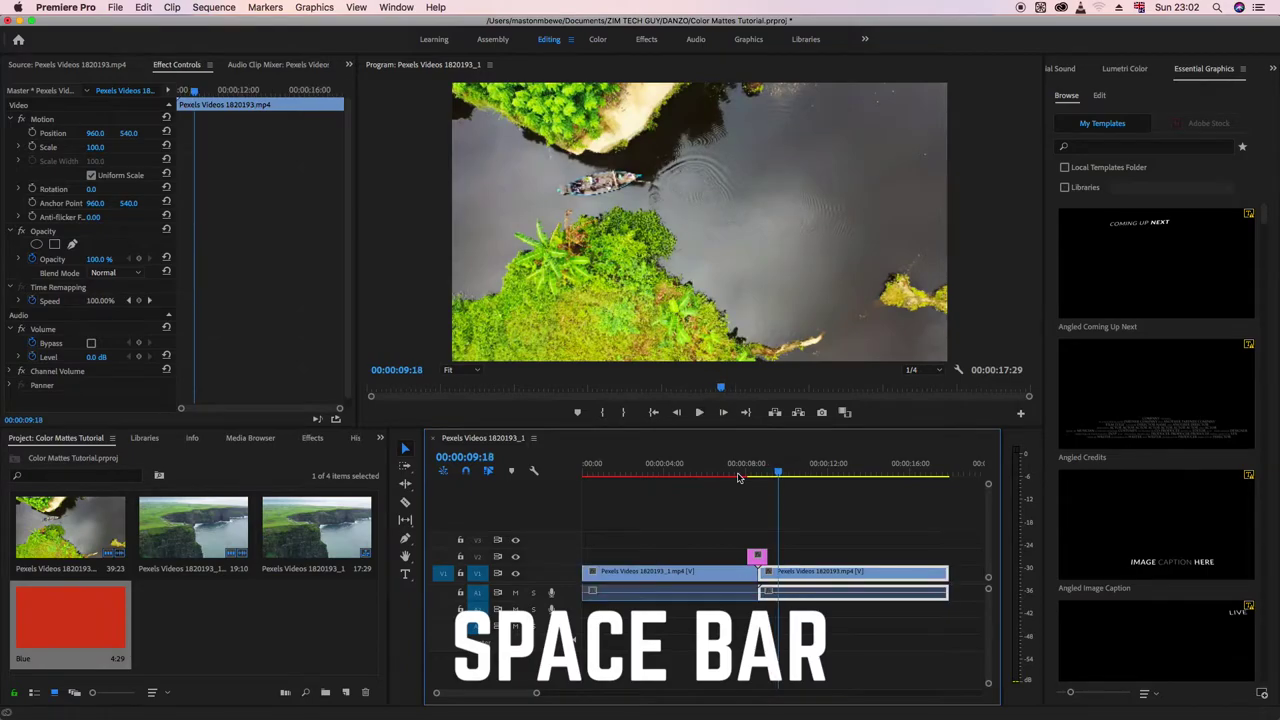
{"action": "mouse_move", "coordinate": [738, 477]}
{"action": "left_mouse_down"}
{"action": "mouse_move", "coordinate": [757, 477]}
{"action": "mouse_move", "coordinate": [733, 478]}
{"action": "left_mouse_up"}
{"action": "key", "text": "space"}
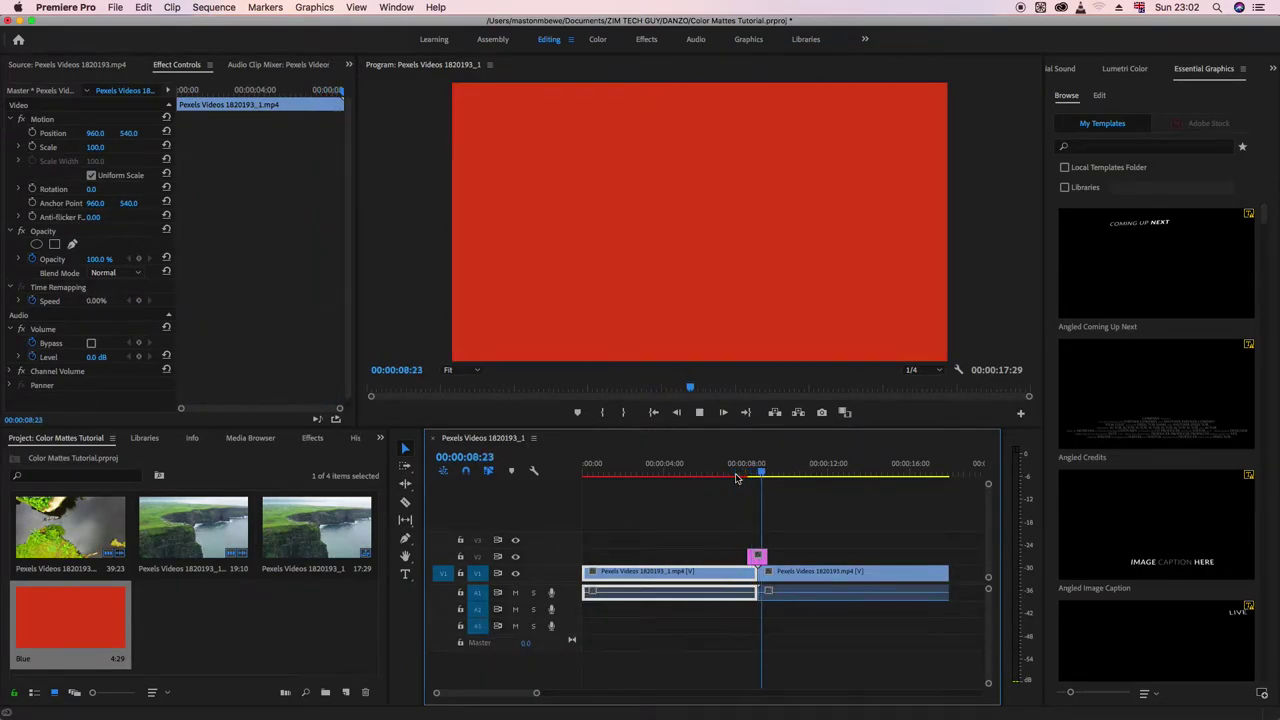
{"action": "key", "text": "space"}
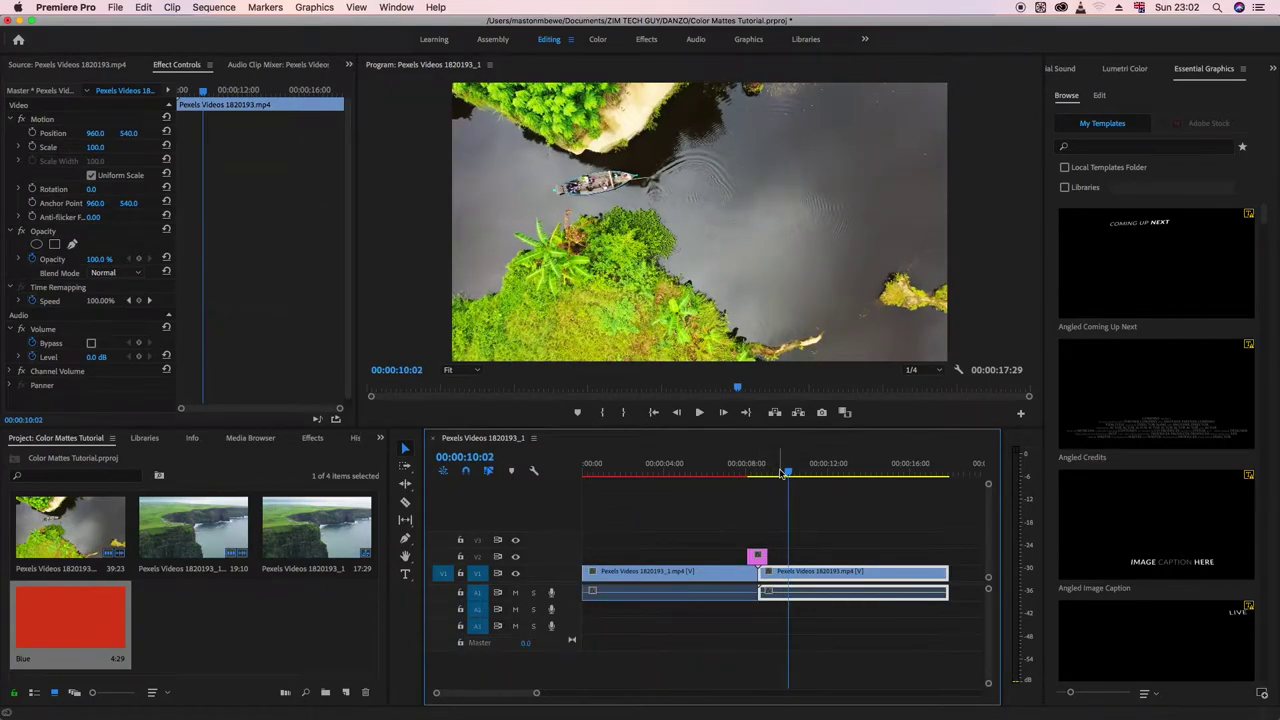
{"action": "left_click_drag", "start_coordinate": [773, 475], "coordinate": [743, 477]}
{"action": "key", "text": "space"}
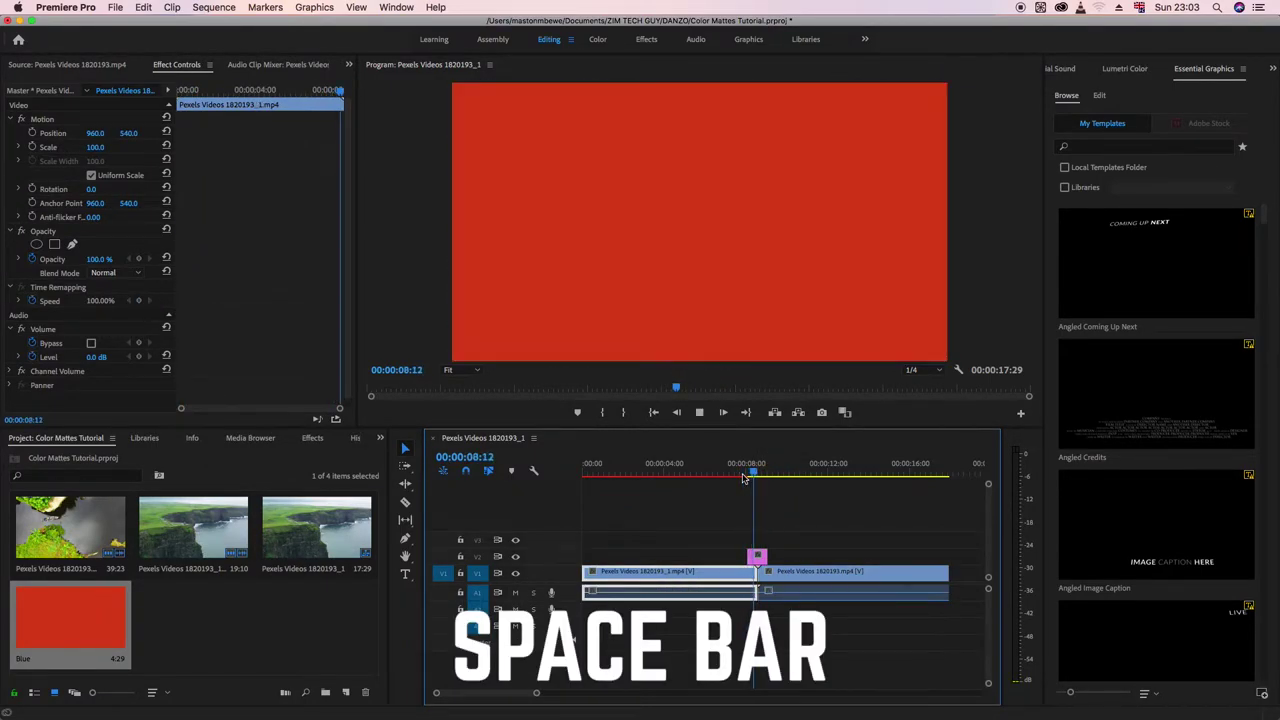
{"action": "key", "text": "space"}
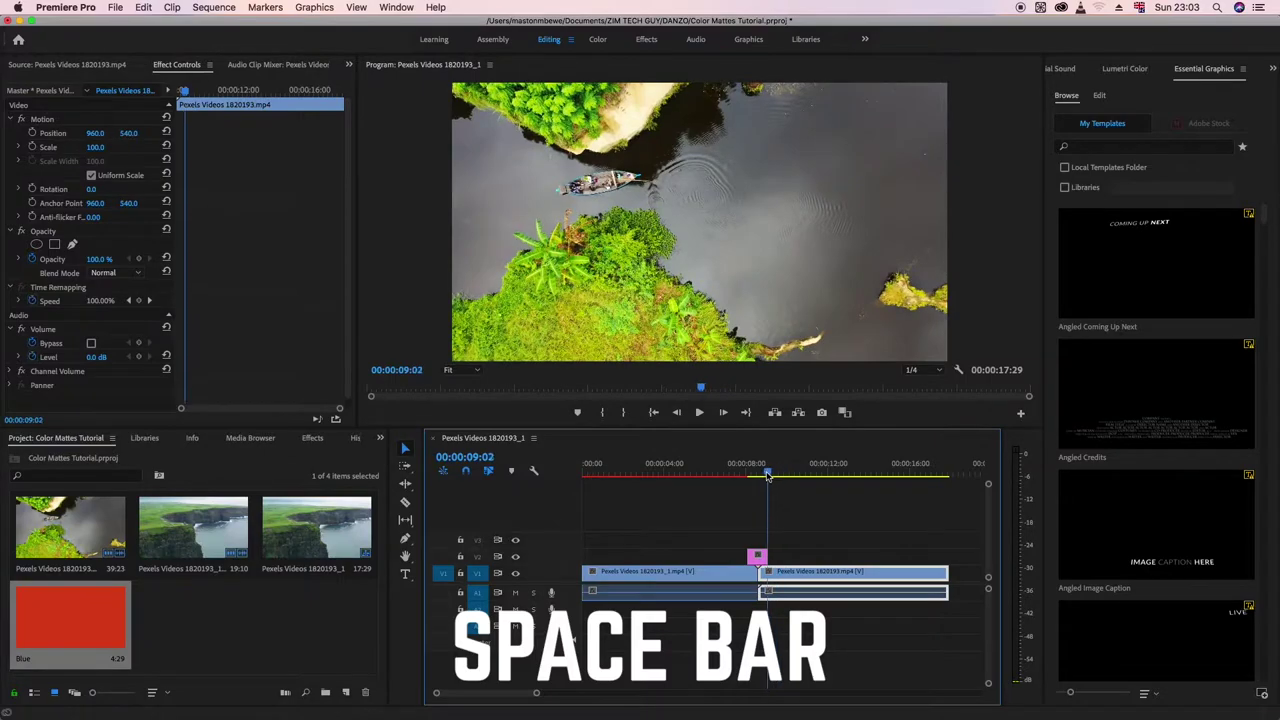
Turn on Position keyframing for the Blue matte clip with a keyframe at the cut, 00:00:08:18.
{"action": "left_click", "coordinate": [760, 476]}
{"action": "left_click_drag", "start_coordinate": [762, 476], "coordinate": [757, 476]}
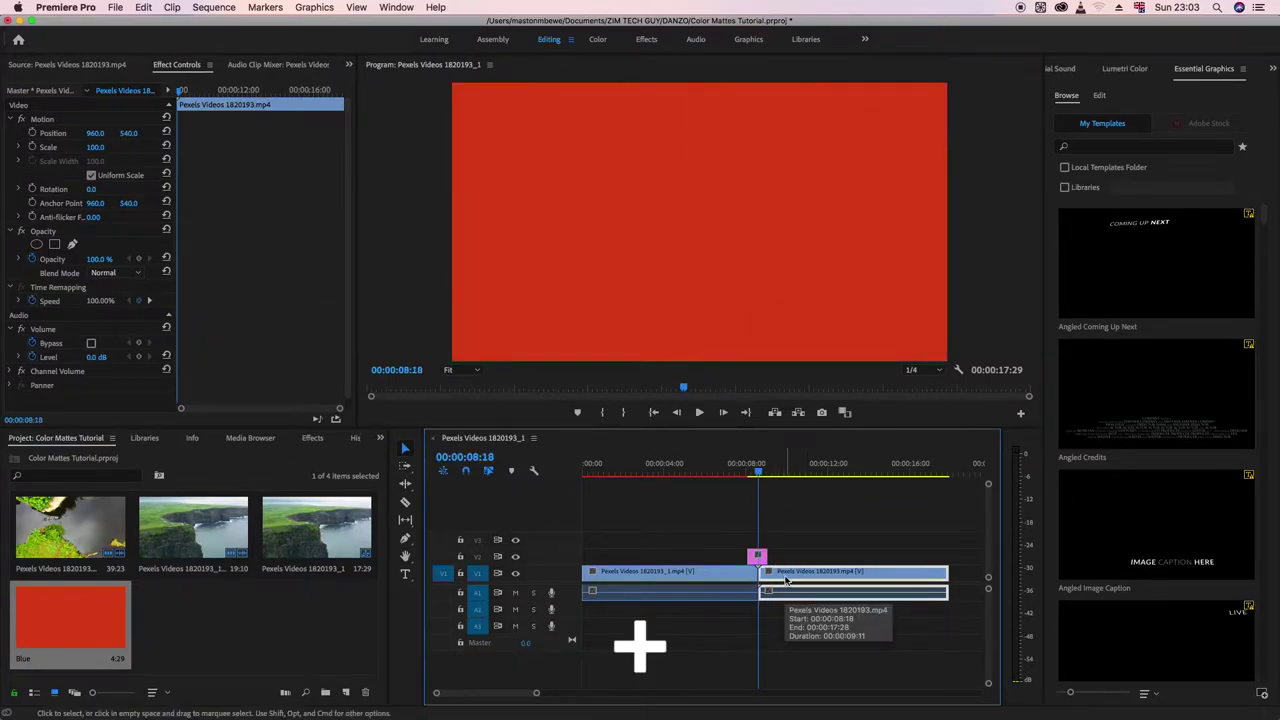
{"action": "key", "text": "equal"}
{"action": "key", "text": "equal"}
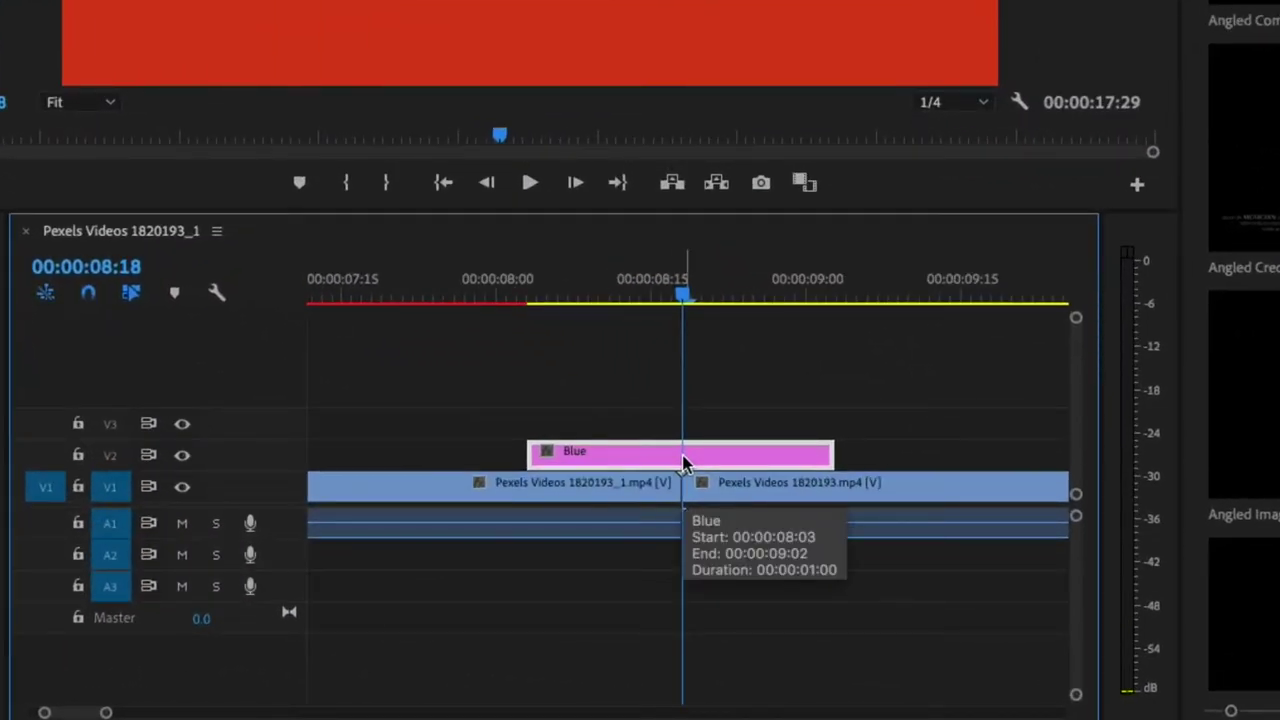
{"action": "left_click", "coordinate": [684, 463]}
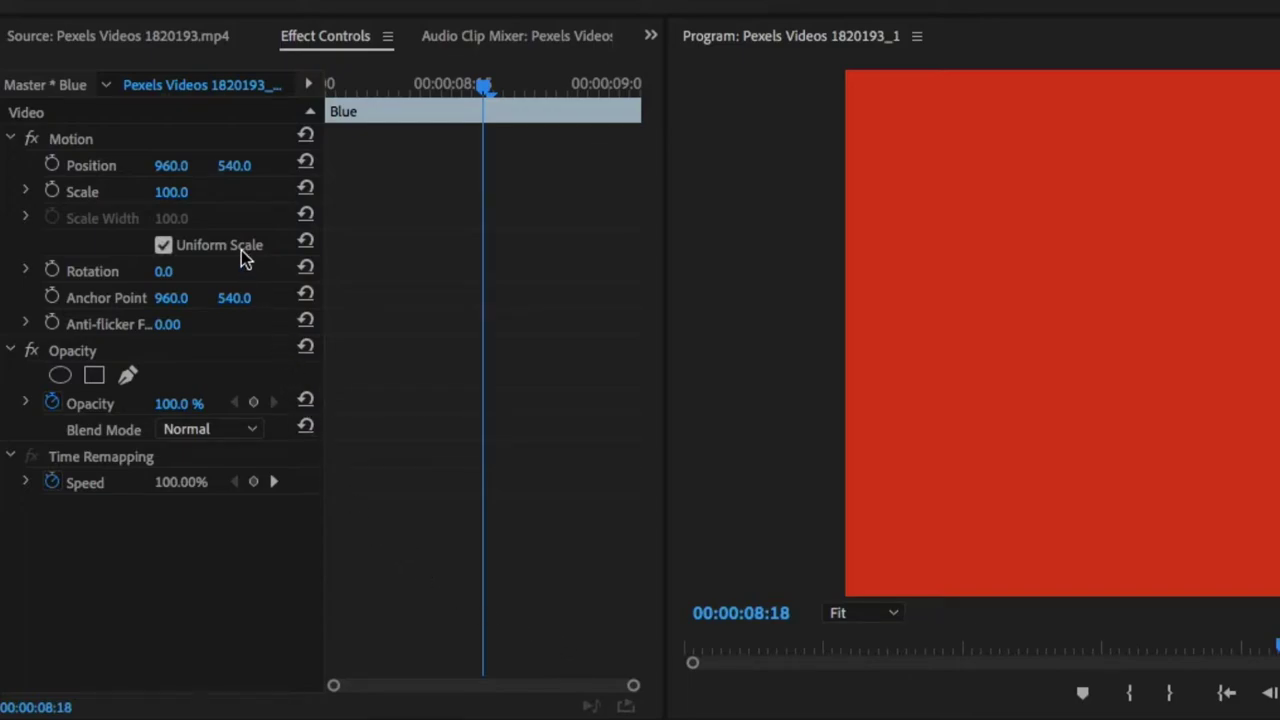
{"action": "left_click", "coordinate": [52, 165]}
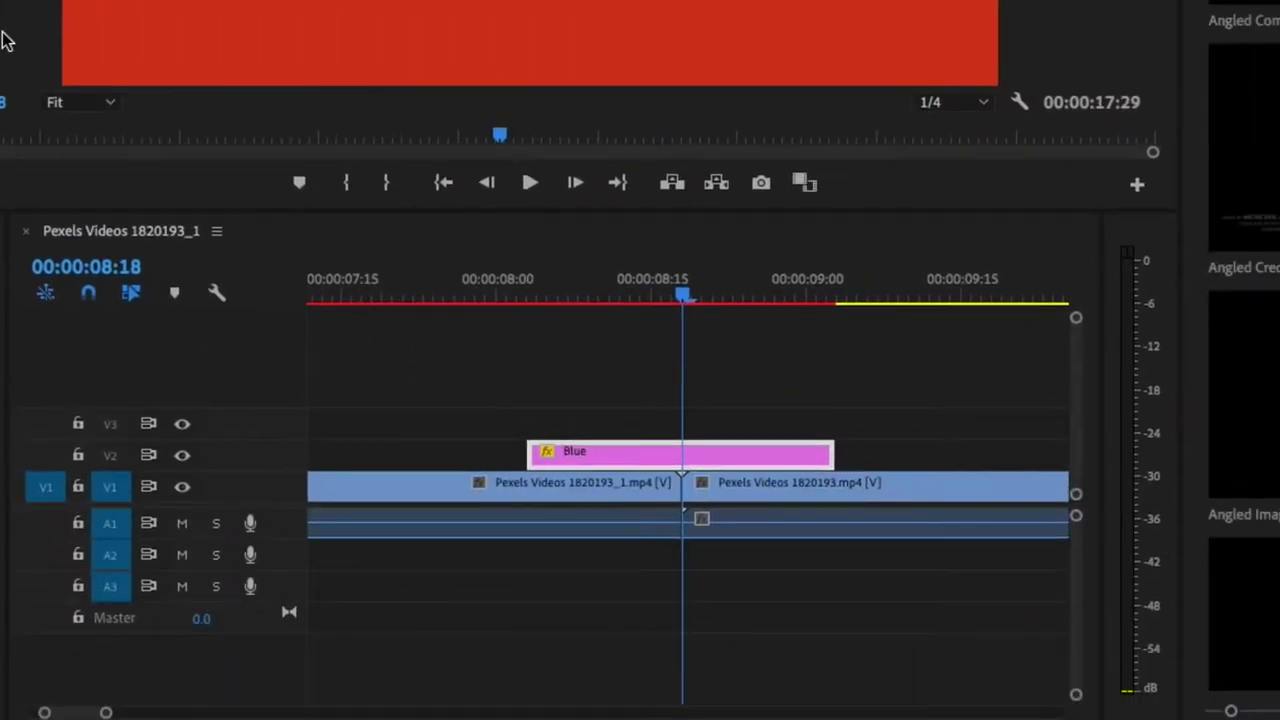
At the matte's first frame, 00:00:08:03, set its horizontal position to -962 so that it sits outside the frame.
{"action": "left_click_drag", "start_coordinate": [683, 300], "coordinate": [540, 309]}
{"action": "key", "text": "Left"}
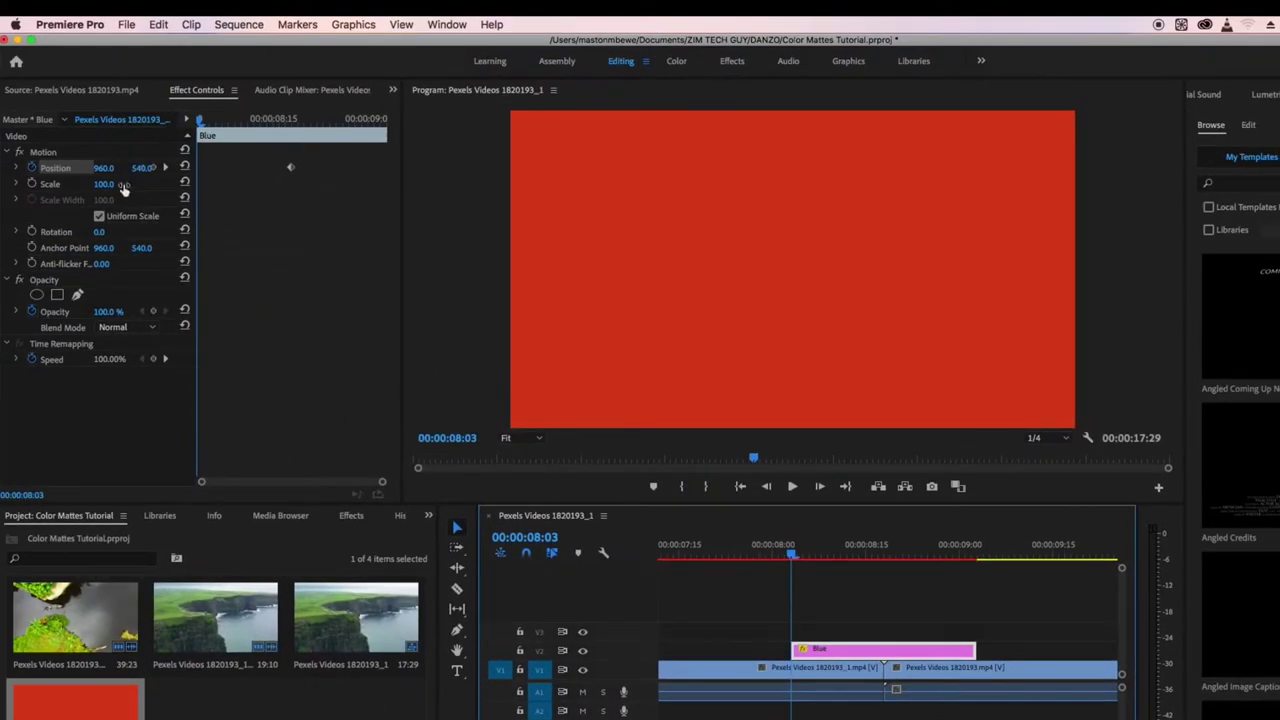
{"action": "left_click", "coordinate": [105, 168]}
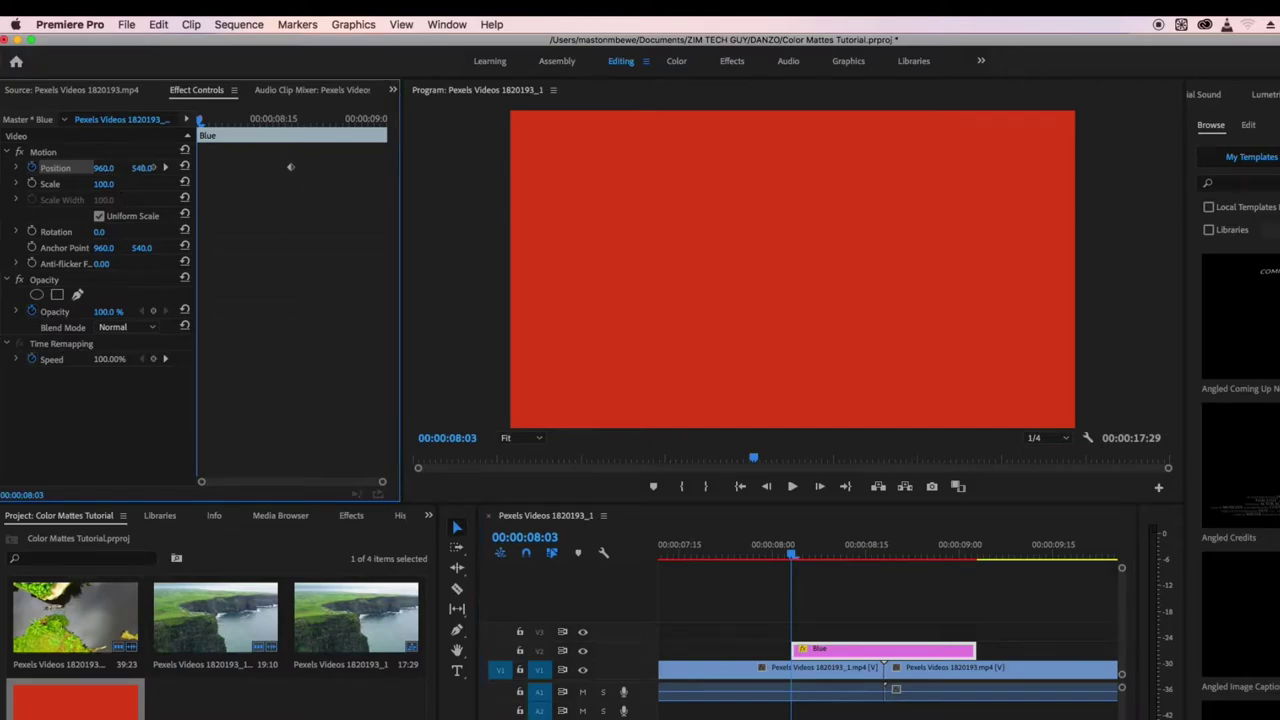
{"action": "left_click_drag", "start_coordinate": [103, 168], "coordinate": [1, 168]}
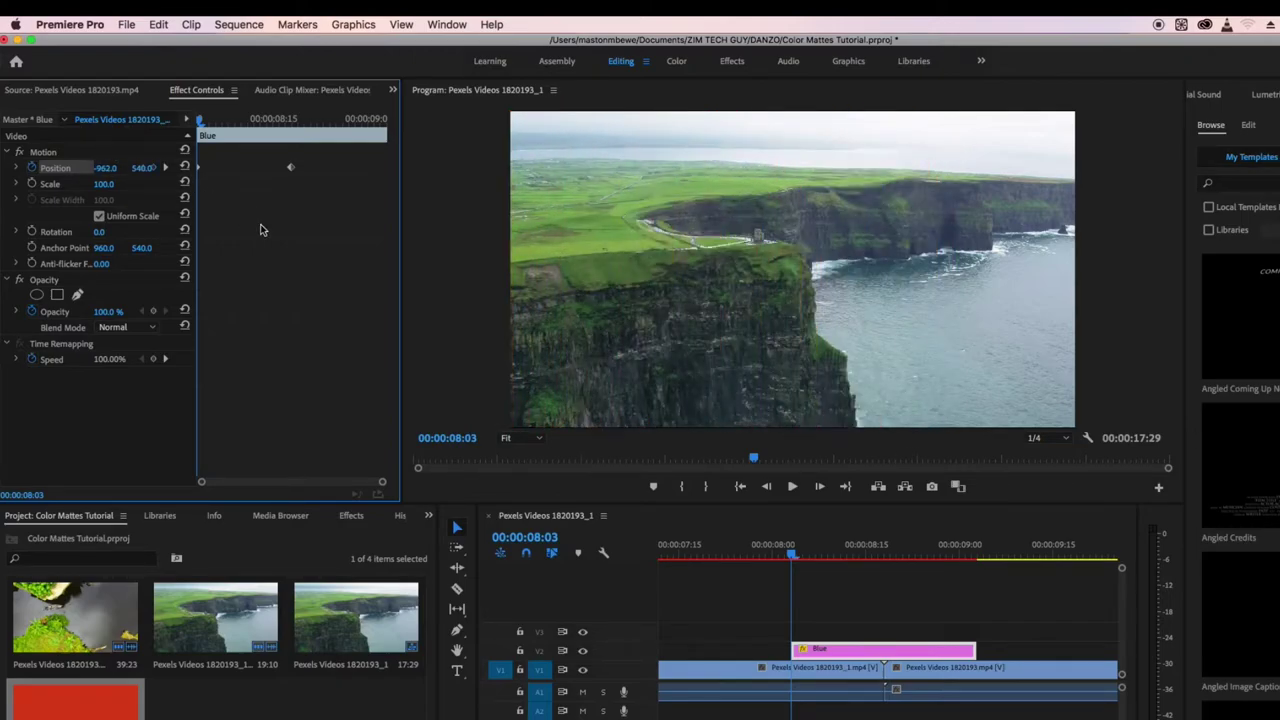
At the matte's last frame, 00:00:09:02, set its horizontal position to 2882 so that it leaves the frame on the opposite side.
{"action": "left_click_drag", "start_coordinate": [796, 557], "coordinate": [971, 566]}
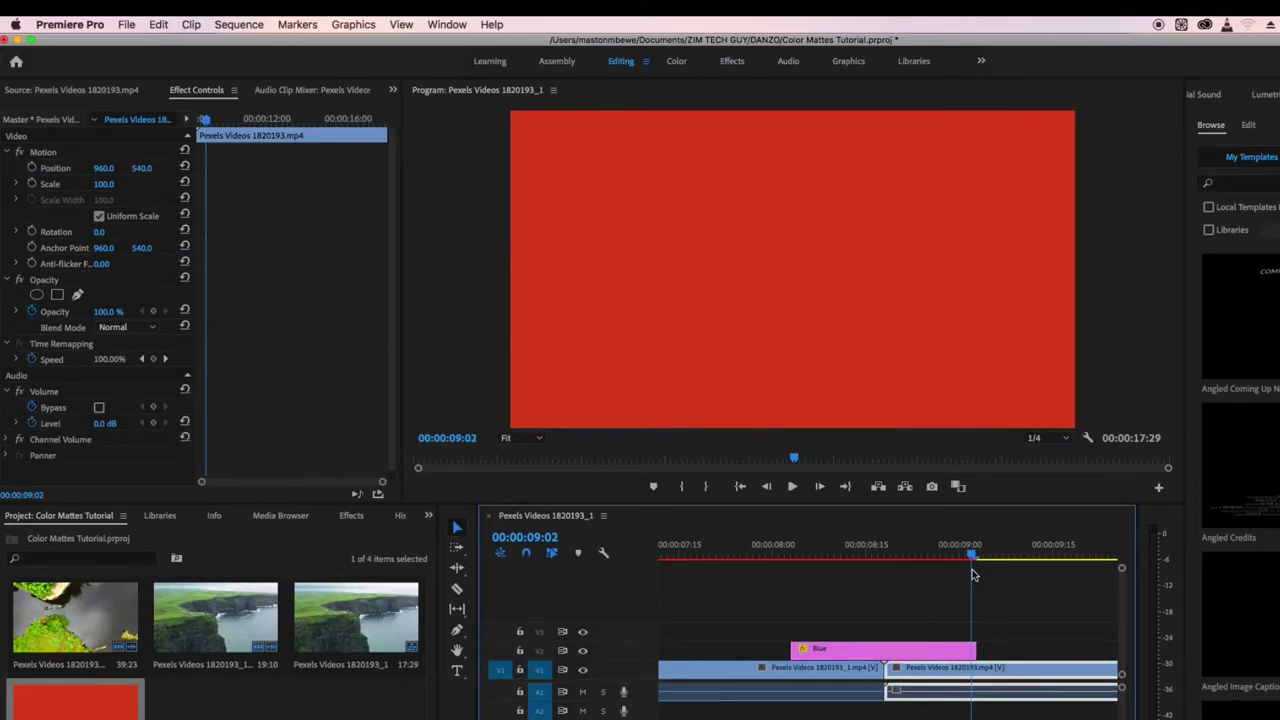
{"action": "left_click", "coordinate": [958, 655]}
{"action": "key", "text": "Right"}
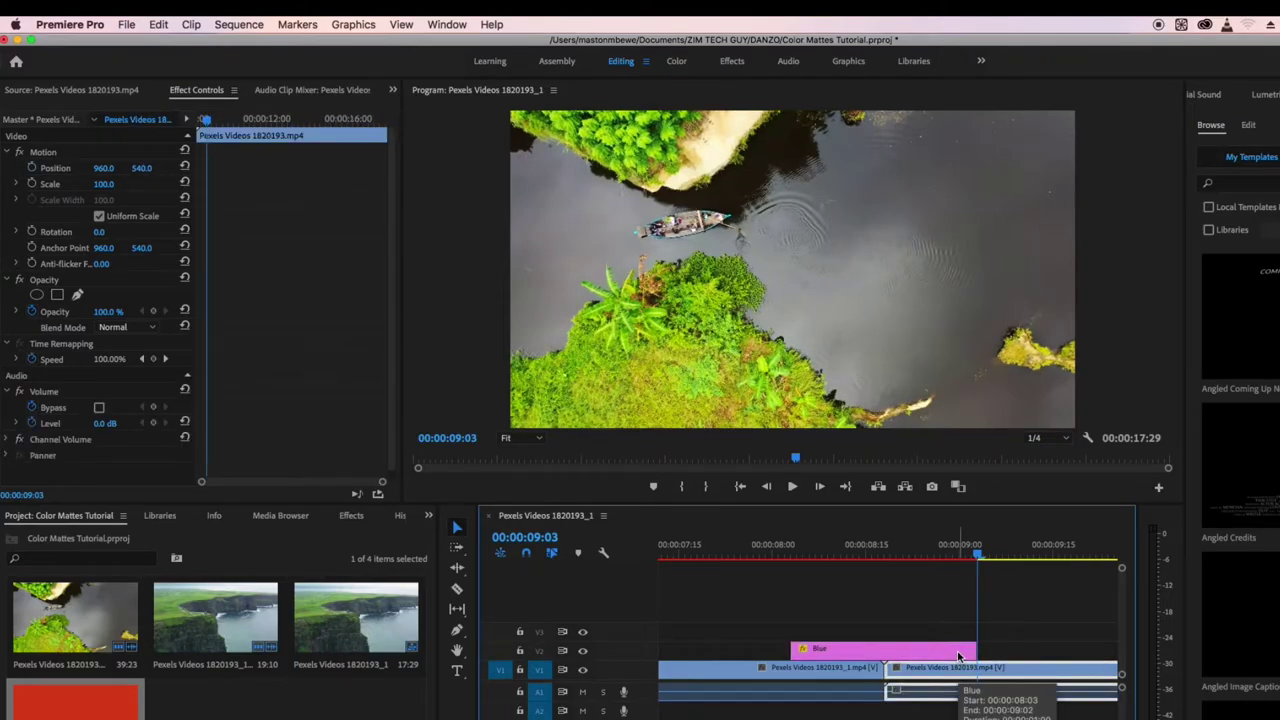
{"action": "left_click", "coordinate": [958, 655]}
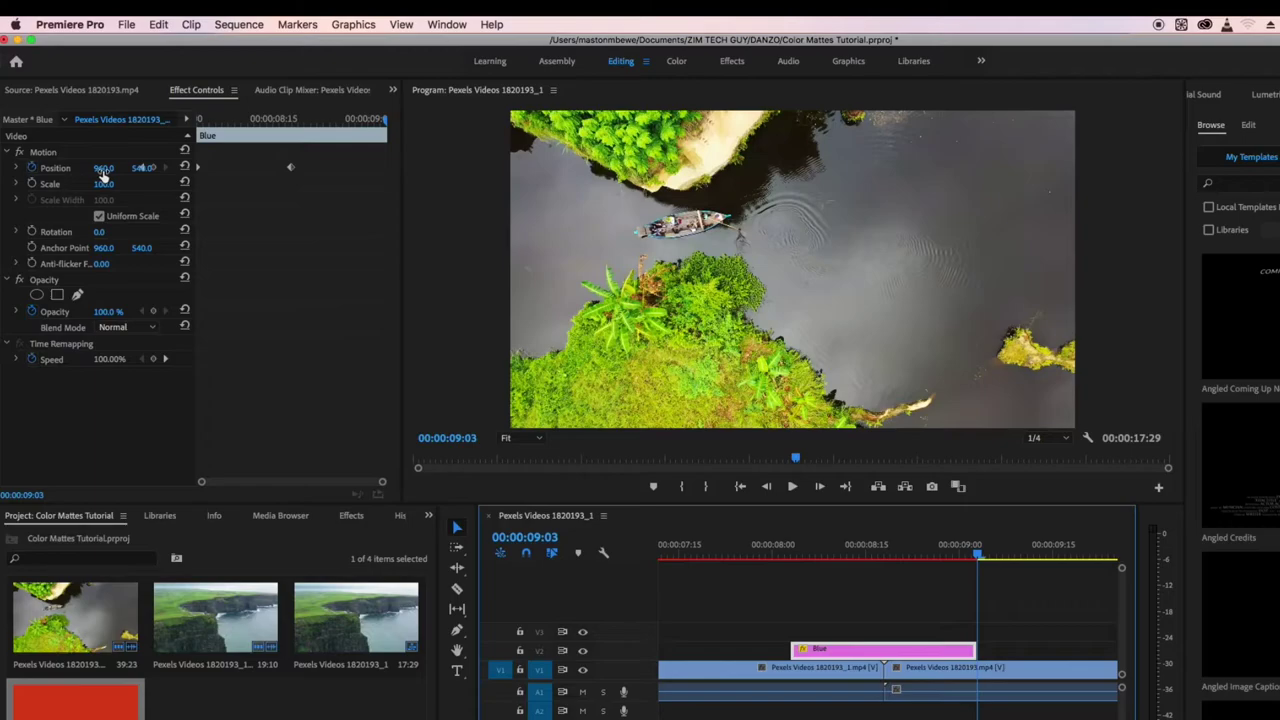
{"action": "mouse_move", "coordinate": [980, 550]}
{"action": "left_mouse_down"}
{"action": "mouse_move", "coordinate": [782, 562]}
{"action": "mouse_move", "coordinate": [972, 565]}
{"action": "left_mouse_up"}
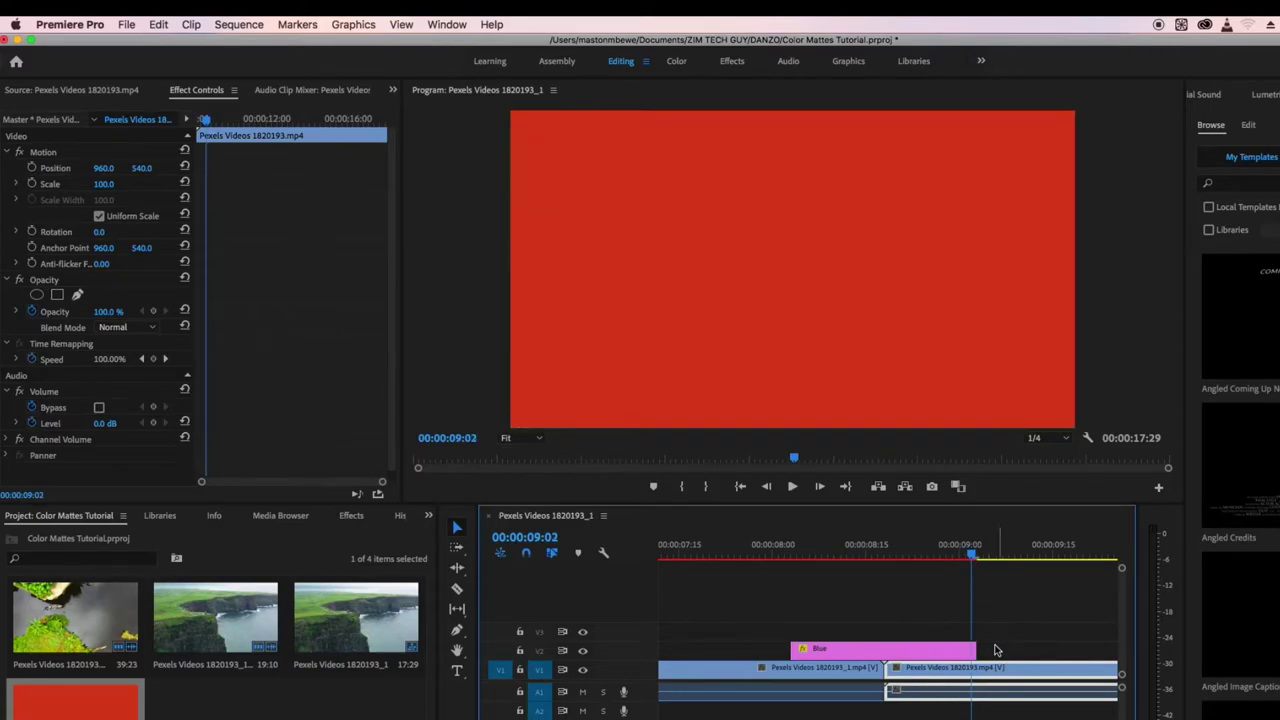
{"action": "left_click", "coordinate": [964, 650]}
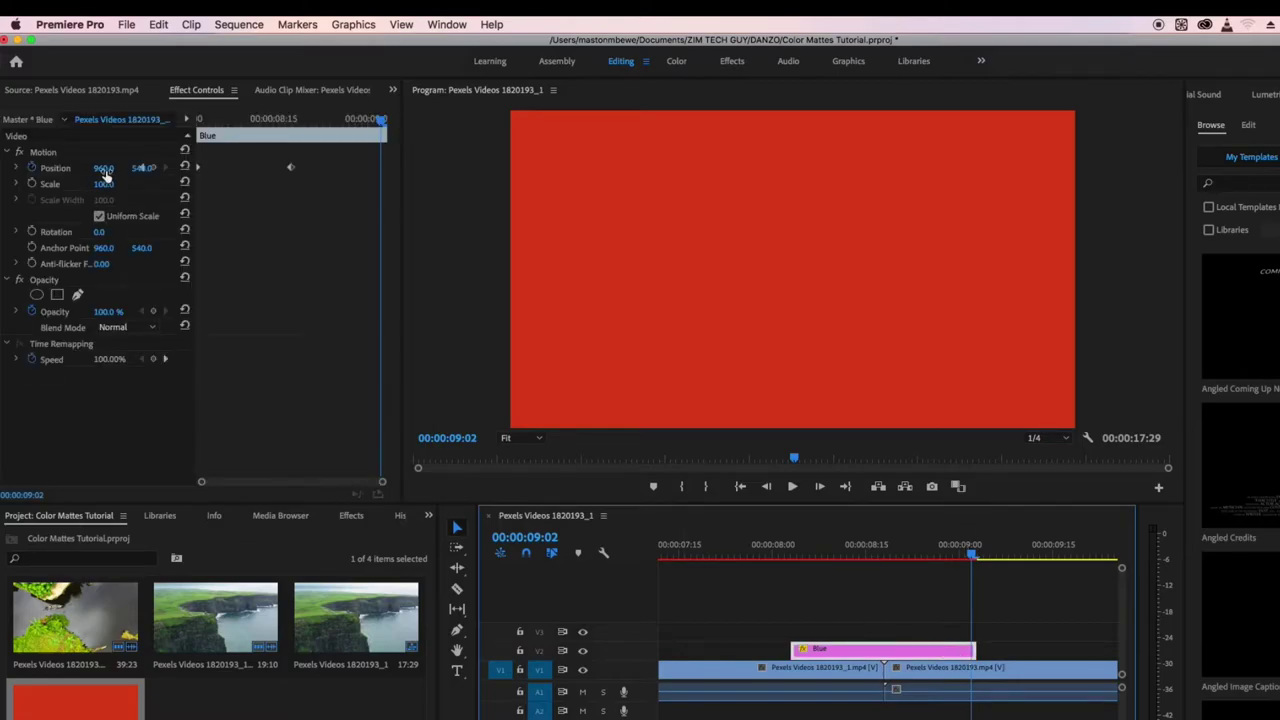
{"action": "left_click_drag", "start_coordinate": [104, 170], "coordinate": [230, 170]}
{"action": "left_click_drag", "start_coordinate": [143, 167], "coordinate": [190, 168]}
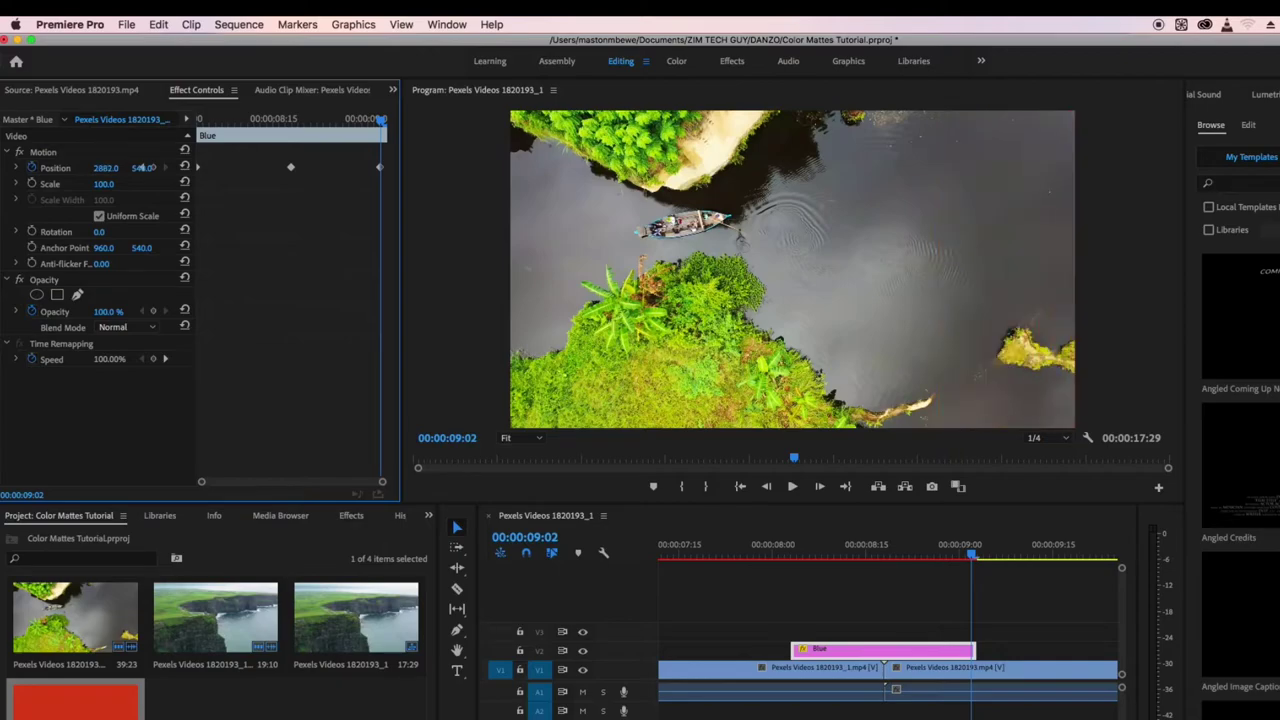
Play the sequence from just before the Blue matte to check the sliding wipe over the cut.
{"action": "left_click", "coordinate": [762, 553]}
{"action": "key", "text": "space"}
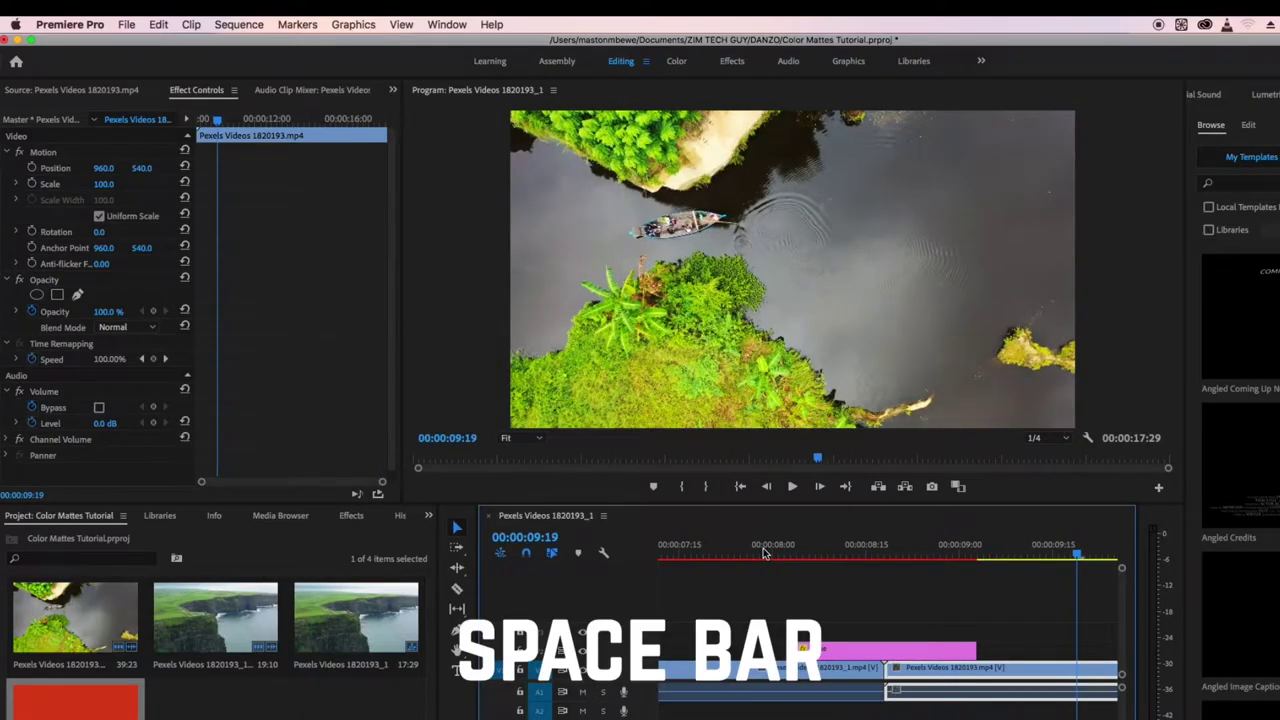
{"action": "left_click", "coordinate": [762, 553]}
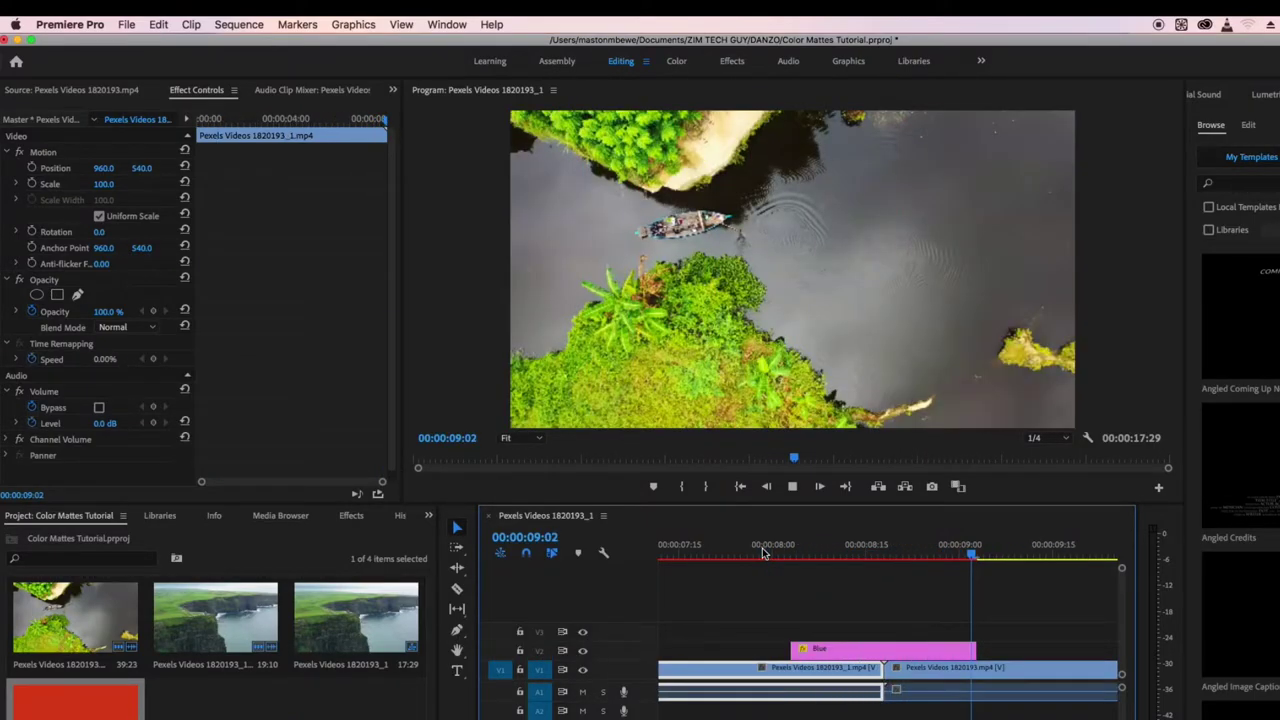
{"action": "key", "text": "space"}
Change the three Position keyframes of the Blue matte clip from linear to a smoothed interpolation.
{"action": "left_click", "coordinate": [843, 651]}
{"action": "left_click", "coordinate": [389, 166]}
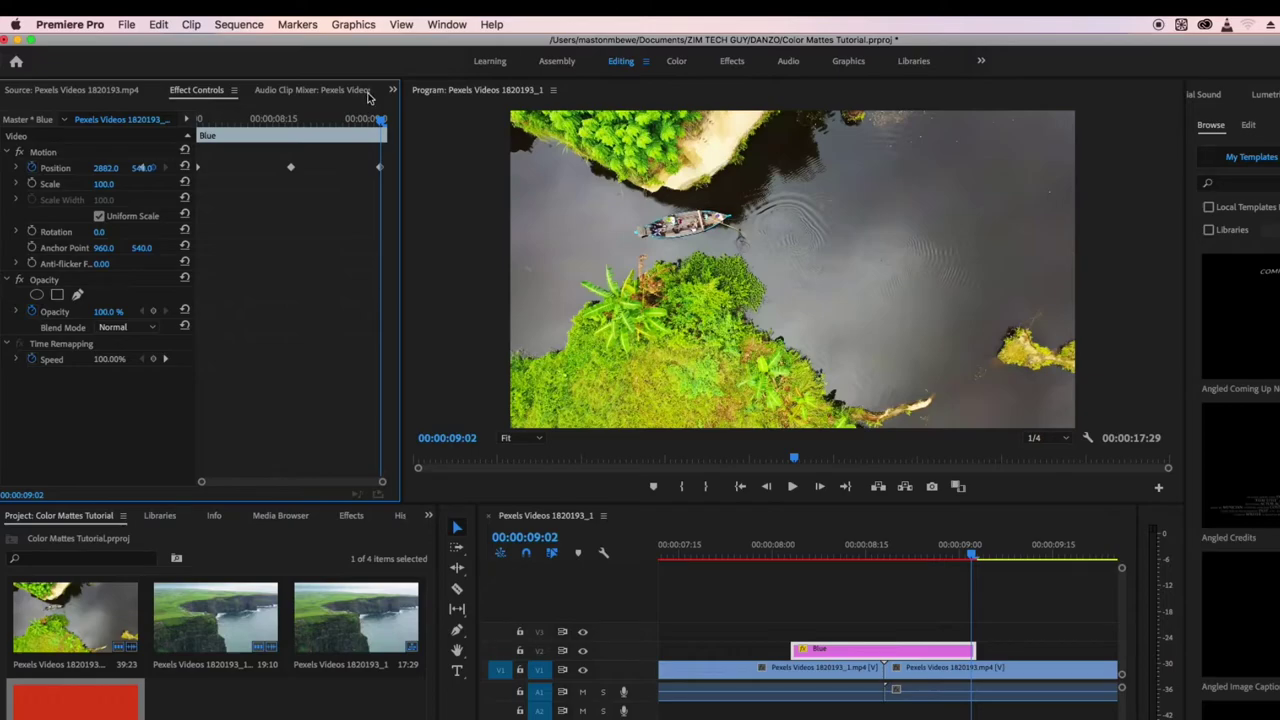
{"action": "left_click_drag", "start_coordinate": [377, 124], "coordinate": [347, 120]}
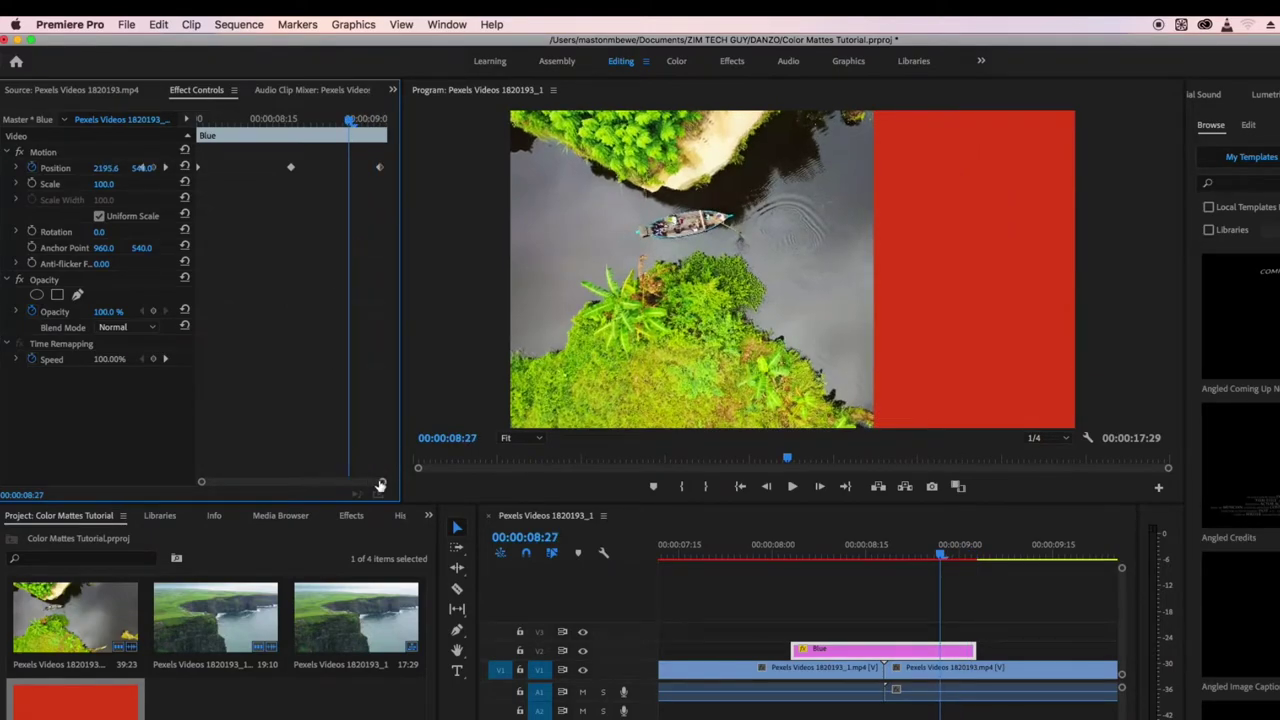
{"action": "right_click", "coordinate": [379, 167]}
{"action": "mouse_move", "coordinate": [450, 246]}
{"action": "left_click", "coordinate": [517, 316]}
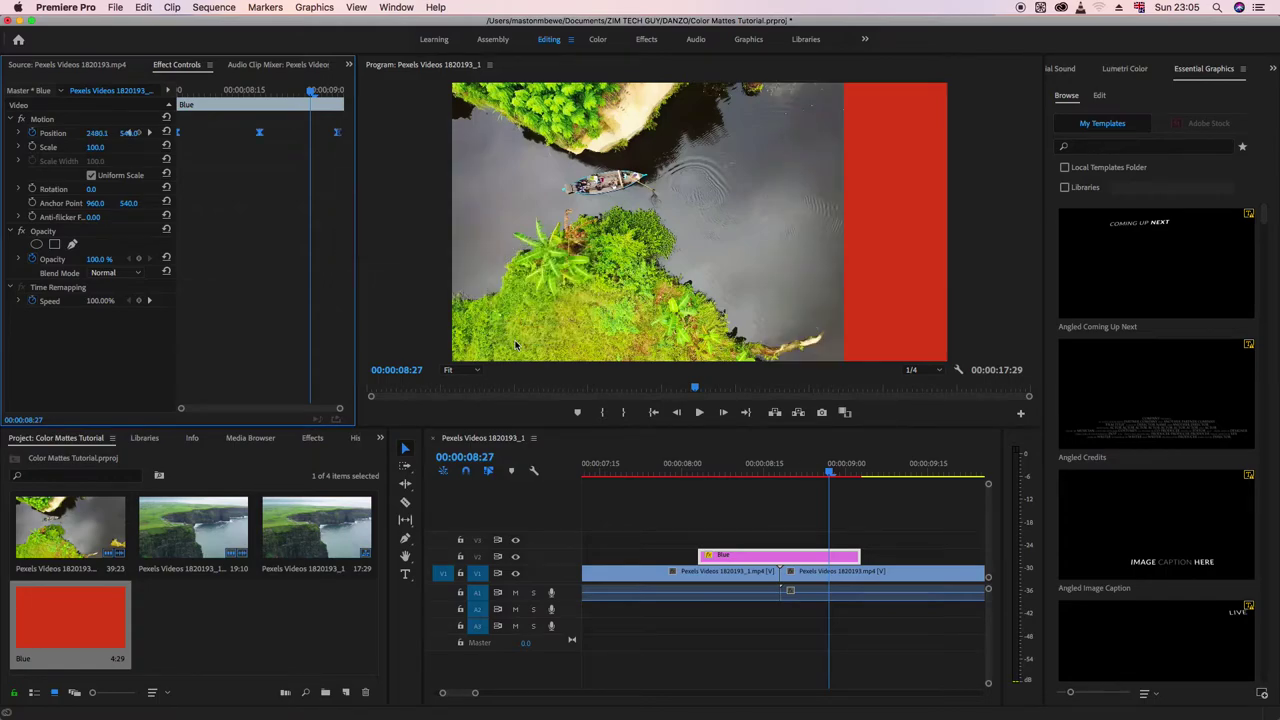
Play the smoothed matte wipe across the cut and select the Blue clip on V2.
{"action": "left_click", "coordinate": [645, 474]}
{"action": "key", "text": "space"}
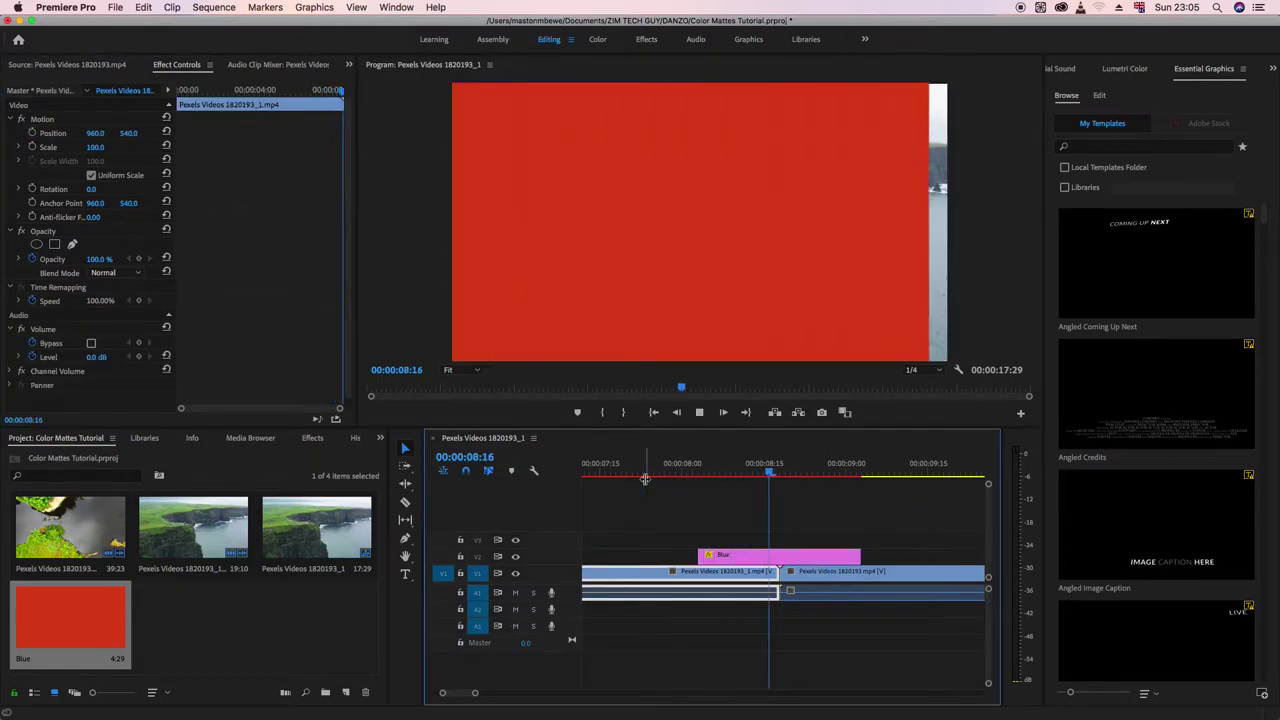
{"action": "key", "text": "space"}
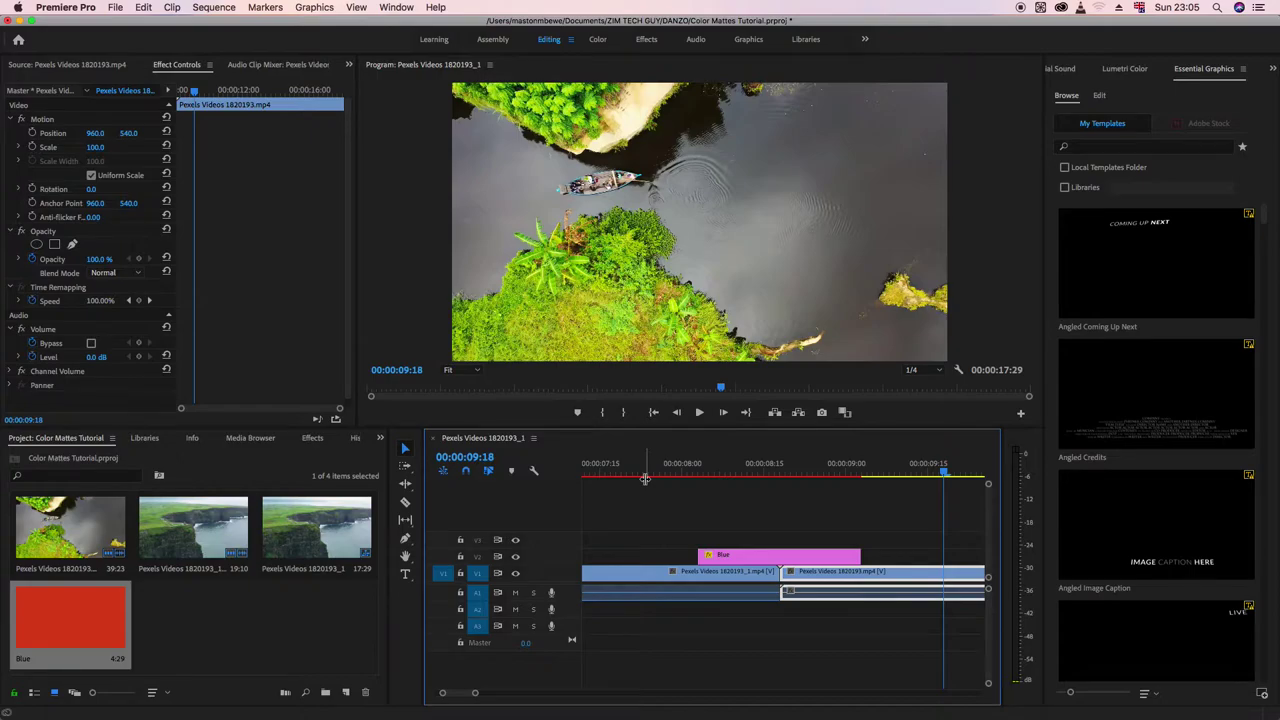
{"action": "left_click", "coordinate": [793, 560]}
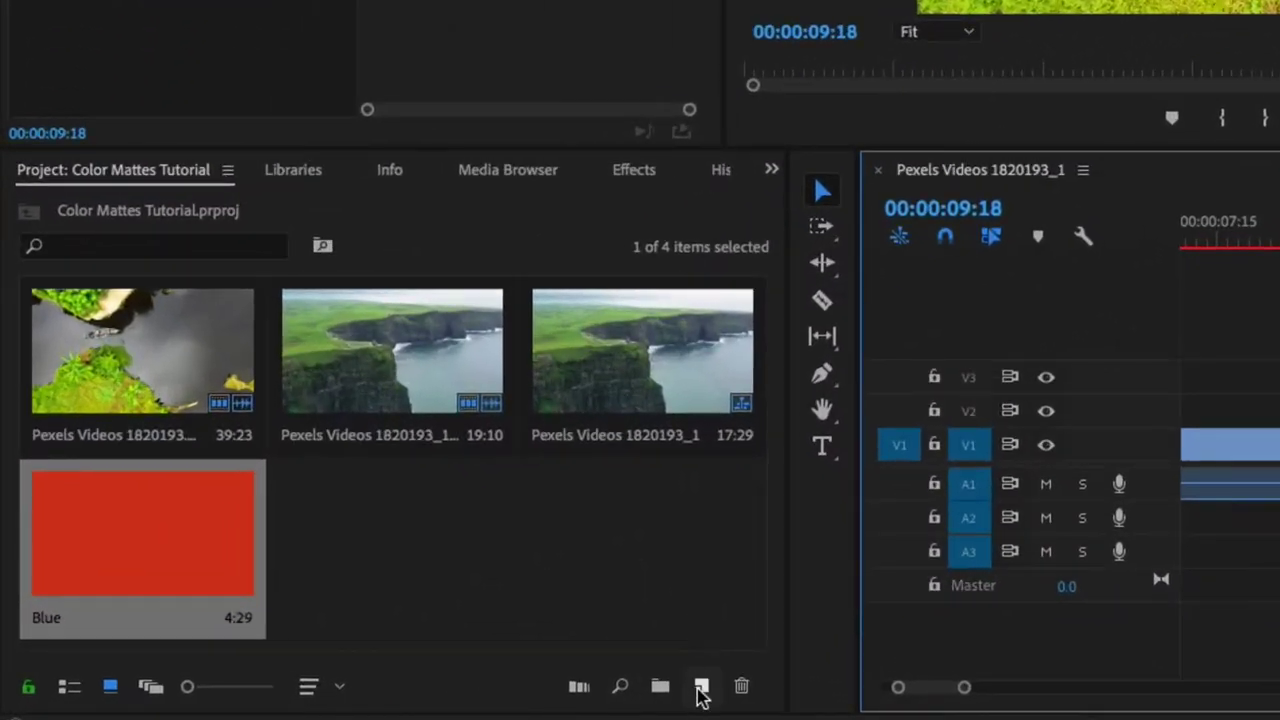
Create a 1920 × 1080 color matte in yellow DEE016 and keep the default name Color Matte.
{"action": "left_click", "coordinate": [346, 692]}
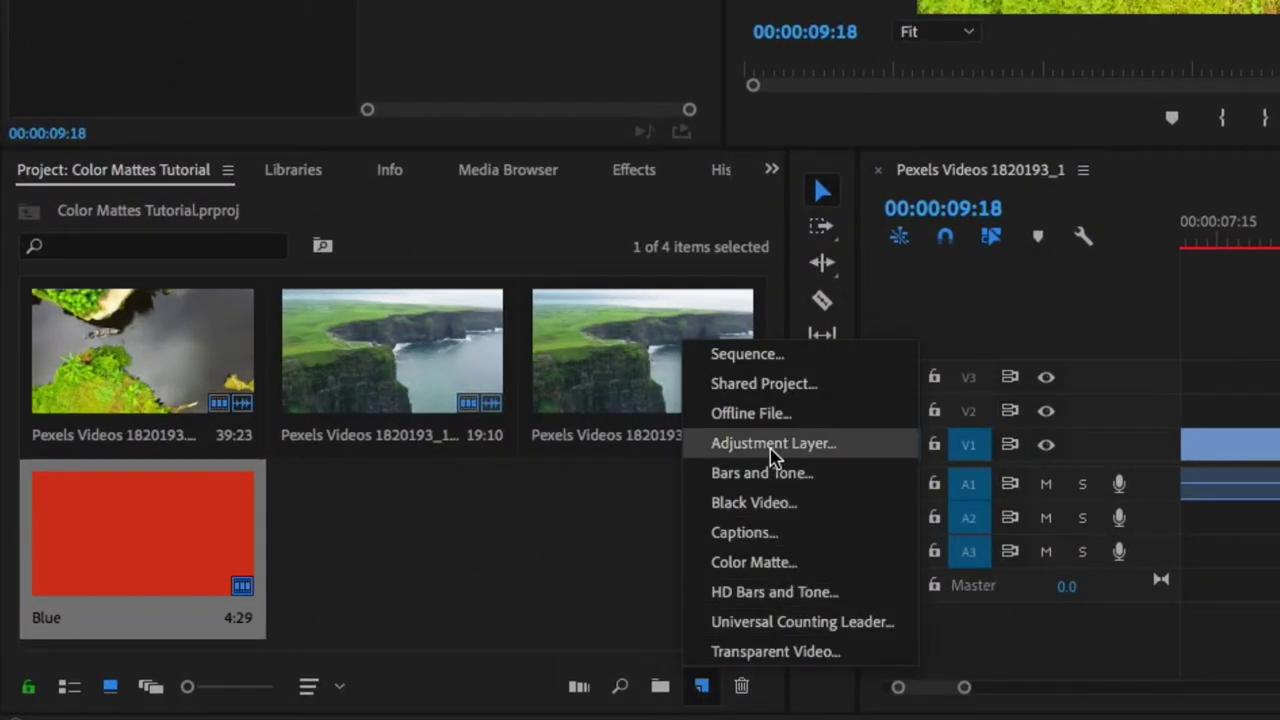
{"action": "left_click", "coordinate": [788, 564]}
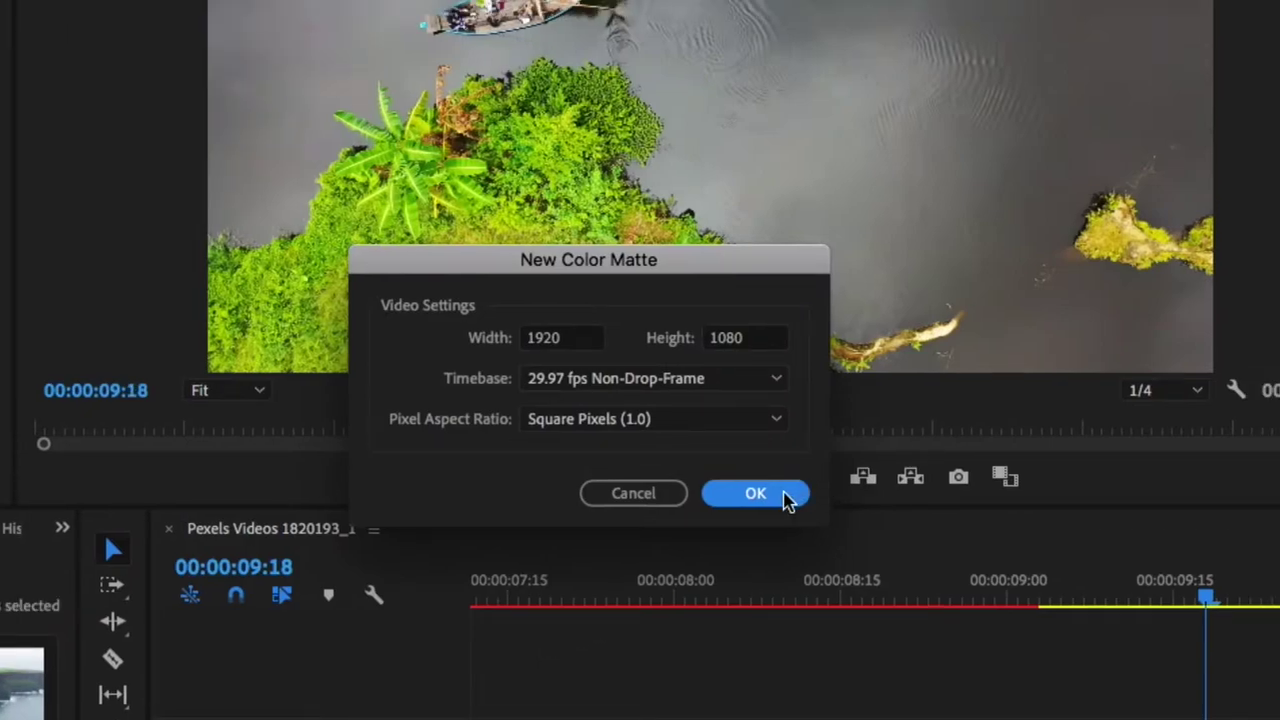
{"action": "left_click", "coordinate": [786, 498]}
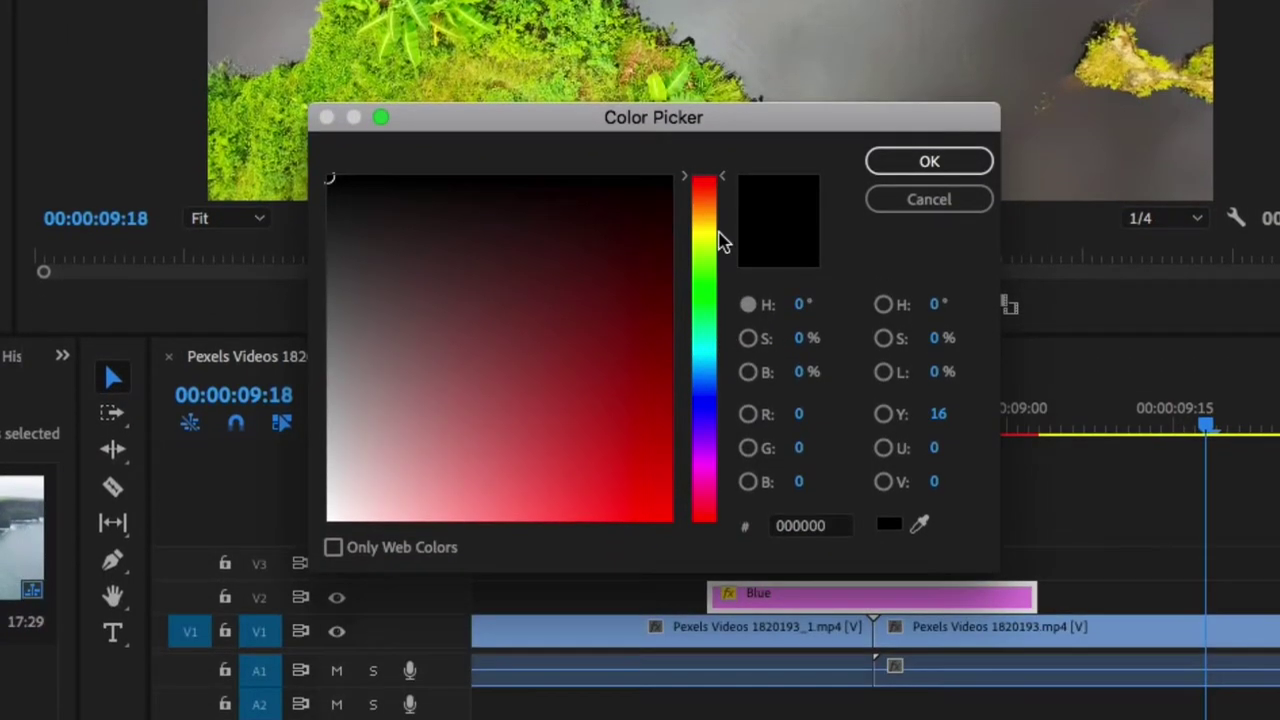
{"action": "left_click", "coordinate": [720, 235]}
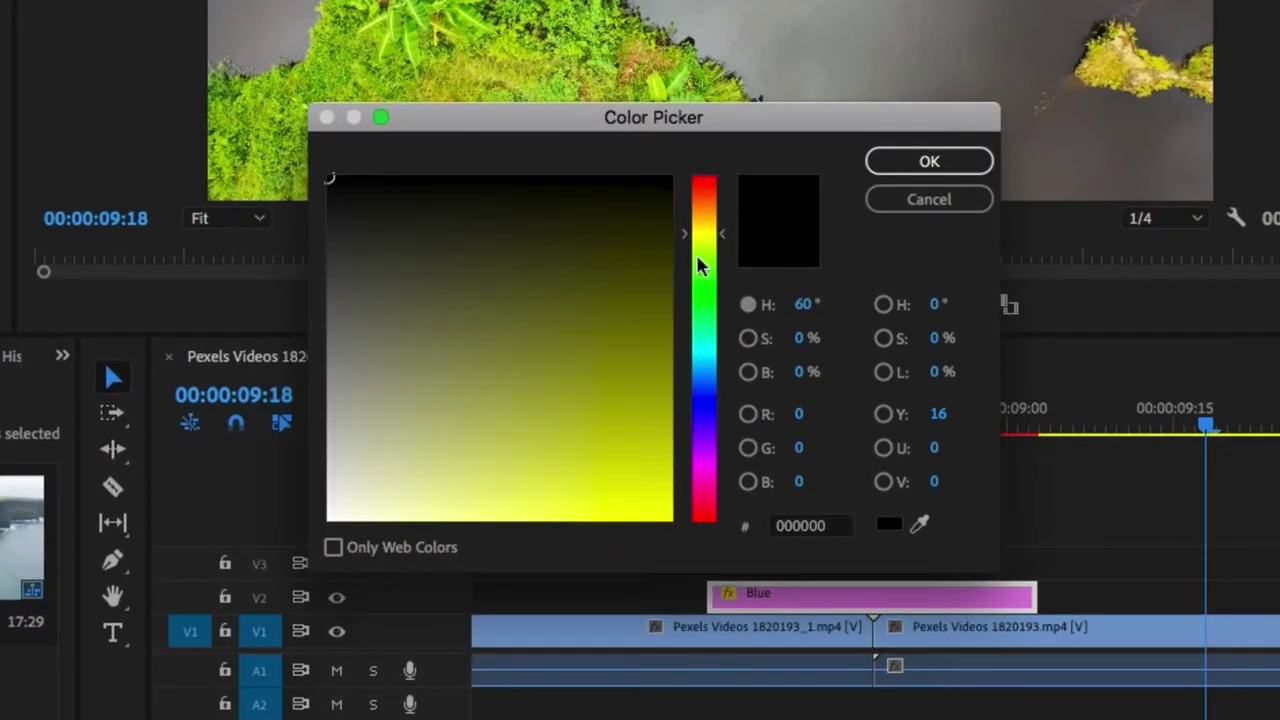
{"action": "left_click", "coordinate": [637, 480]}
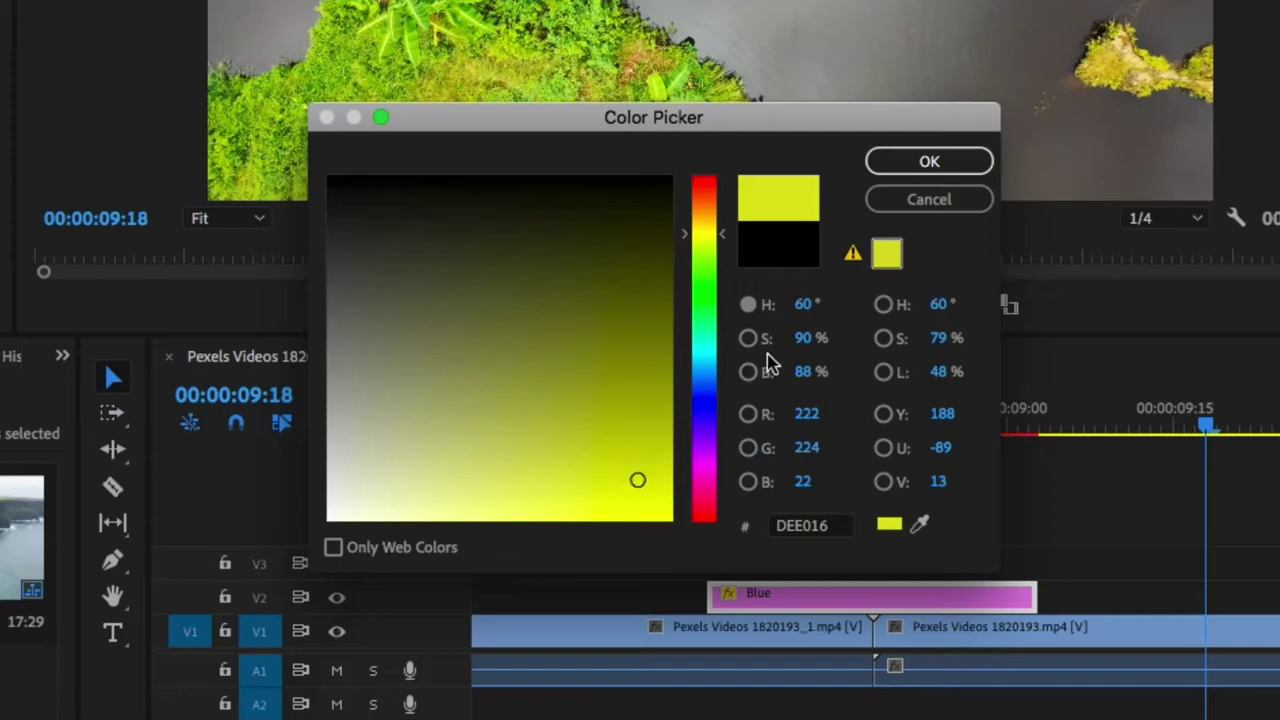
{"action": "left_click", "coordinate": [923, 162]}
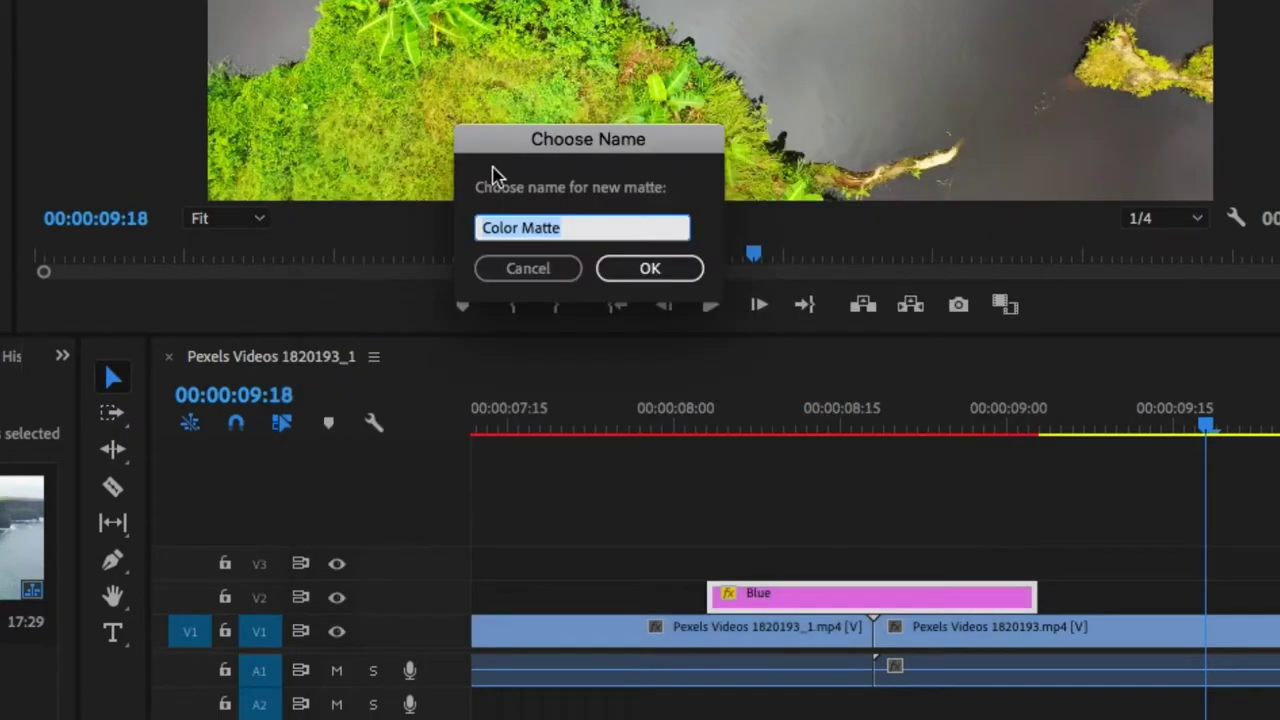
{"action": "left_click", "coordinate": [646, 272]}
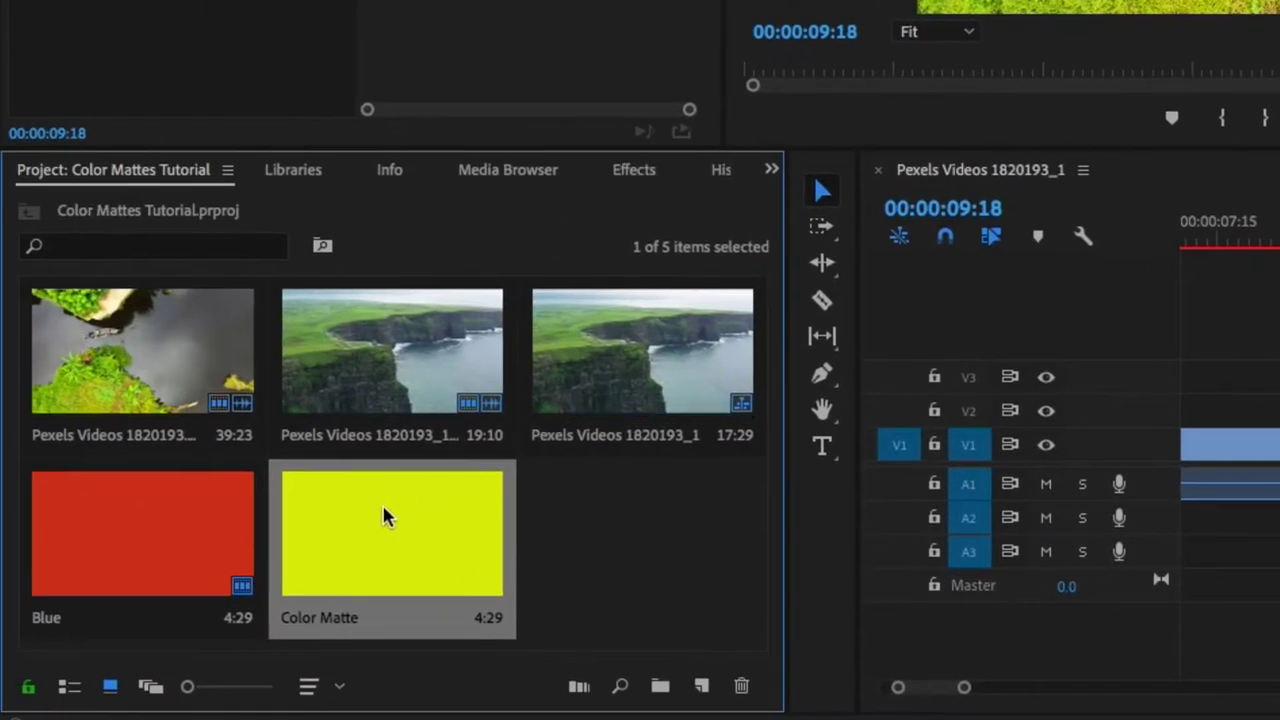
Place the yellow Color Matte on V3 directly above the Blue clip and trim its end to match the Blue clip's length.
{"action": "left_click_drag", "start_coordinate": [382, 517], "coordinate": [1279, 377]}
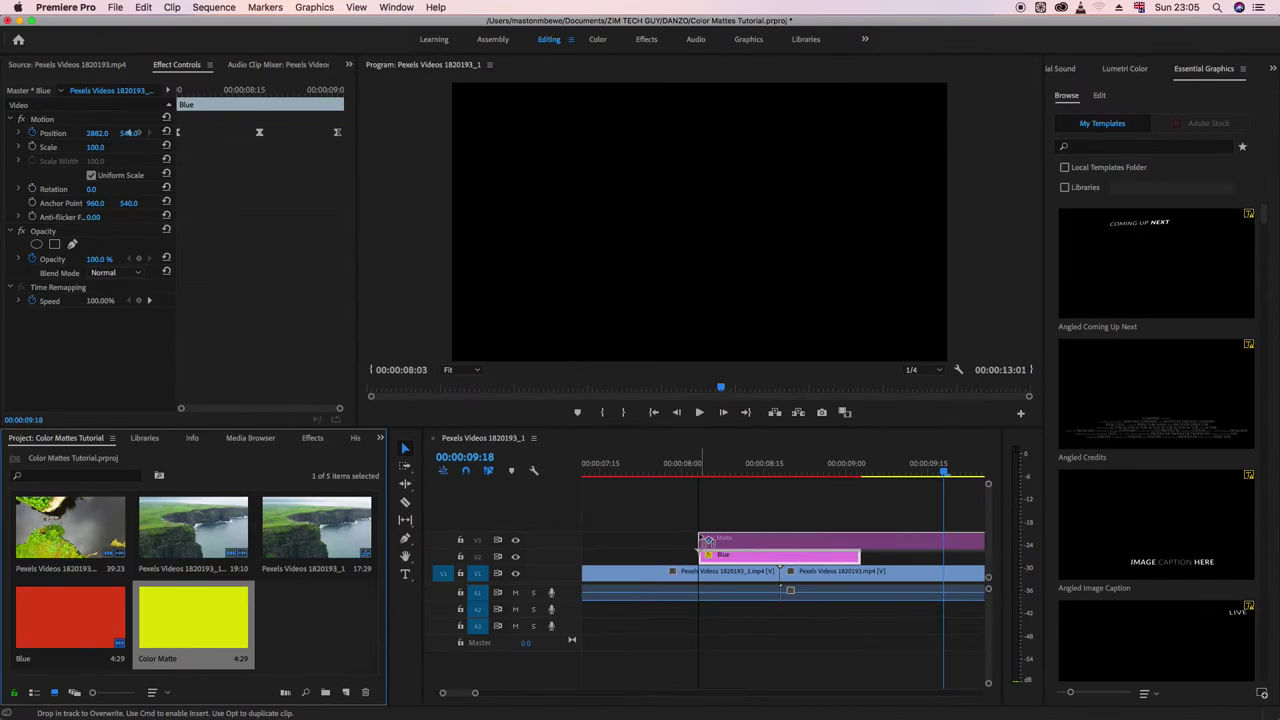
{"action": "left_click_drag", "start_coordinate": [707, 540], "coordinate": [707, 540]}
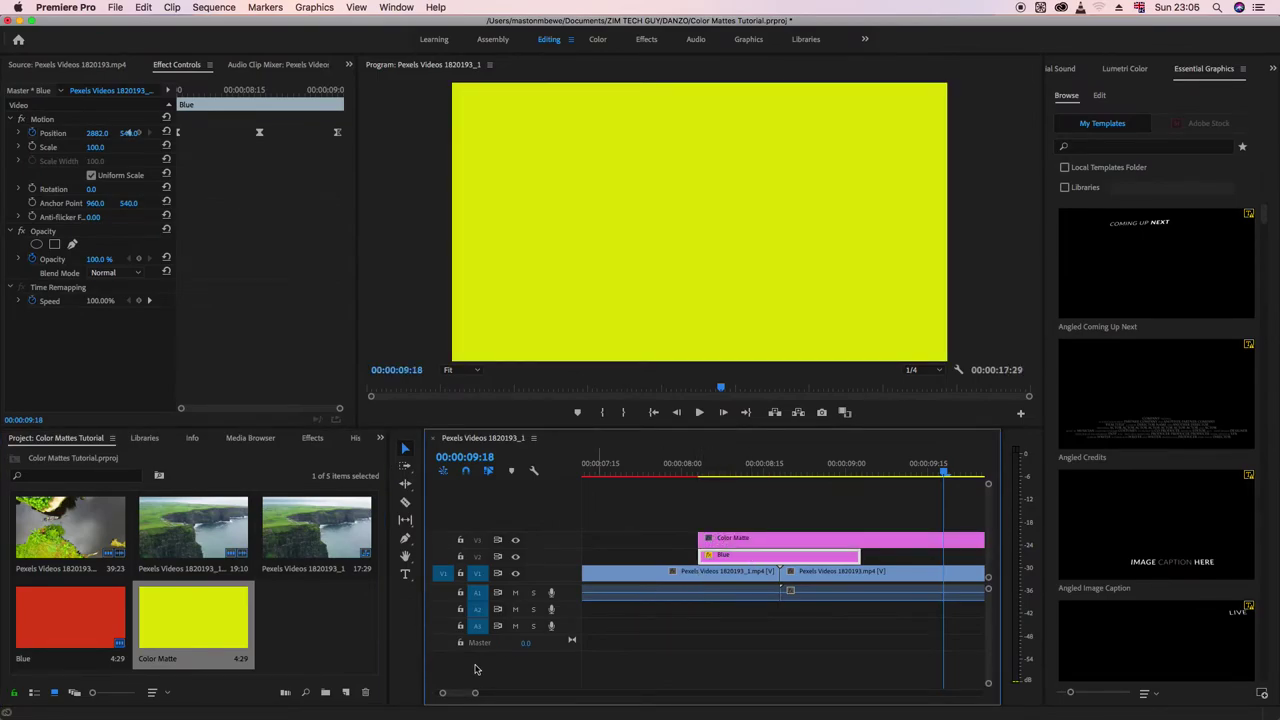
{"action": "left_click_drag", "start_coordinate": [477, 693], "coordinate": [576, 693]}
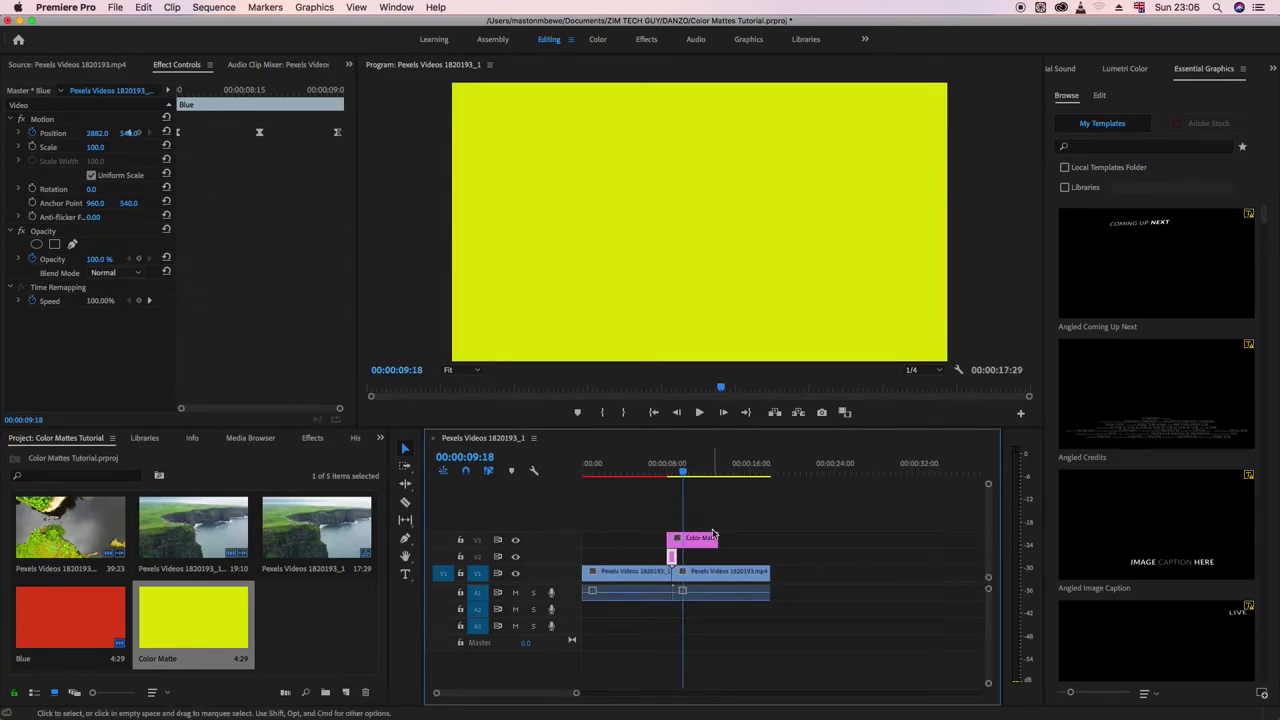
{"action": "left_click_drag", "start_coordinate": [712, 537], "coordinate": [676, 538]}
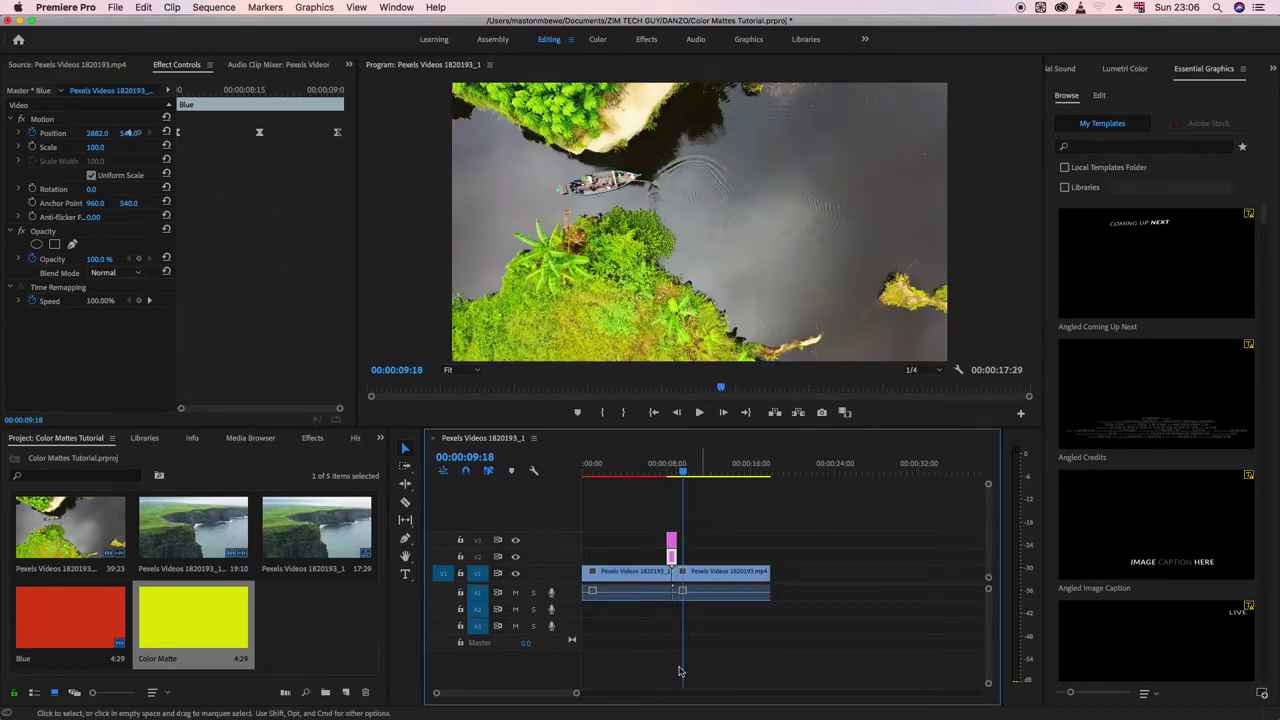
{"action": "left_click_drag", "start_coordinate": [578, 693], "coordinate": [486, 692]}
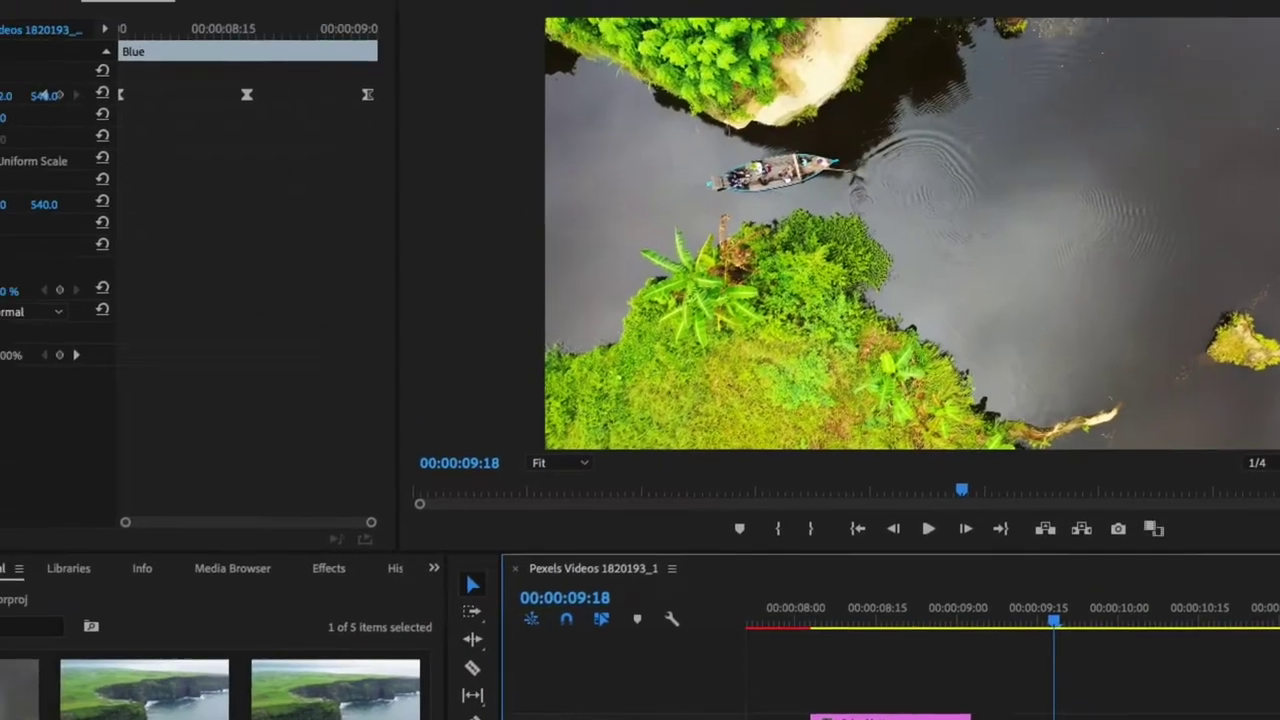
Copy the Blue clip and paste its Motion, Opacity and Time Remapping attributes onto the Color Matte clip on V3.
{"action": "left_click", "coordinate": [216, 14]}
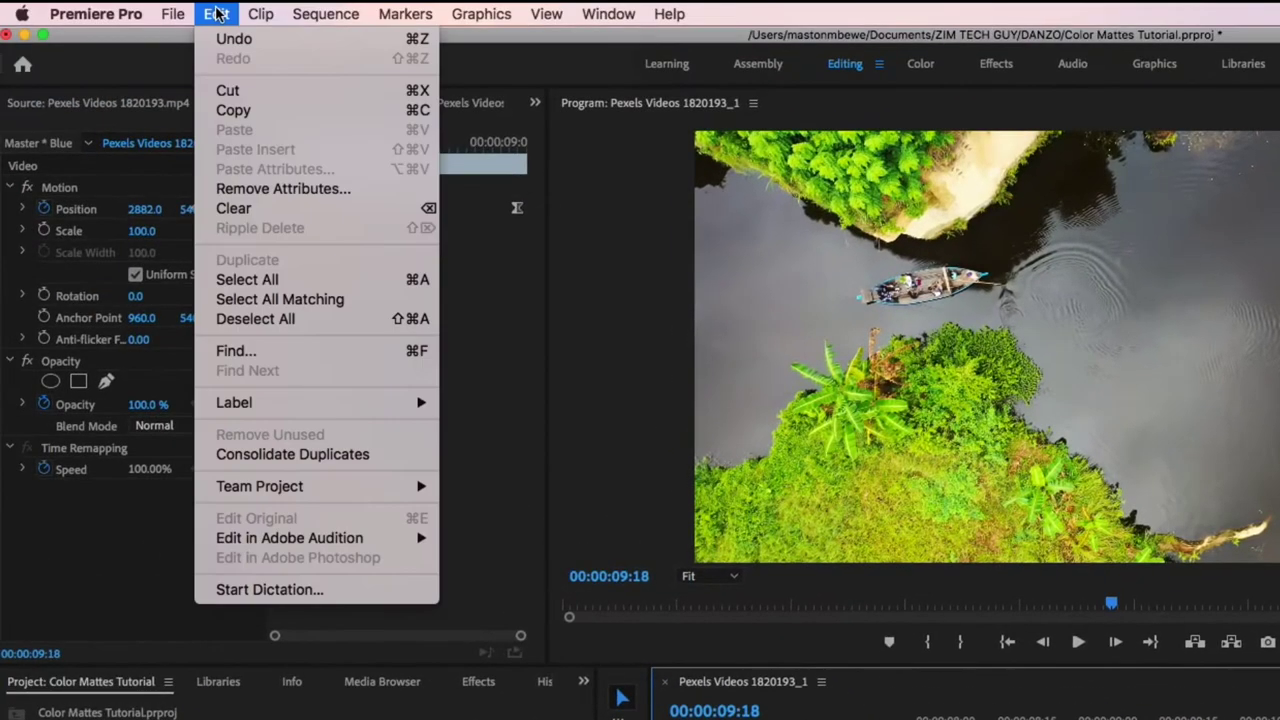
{"action": "left_click", "coordinate": [249, 109]}
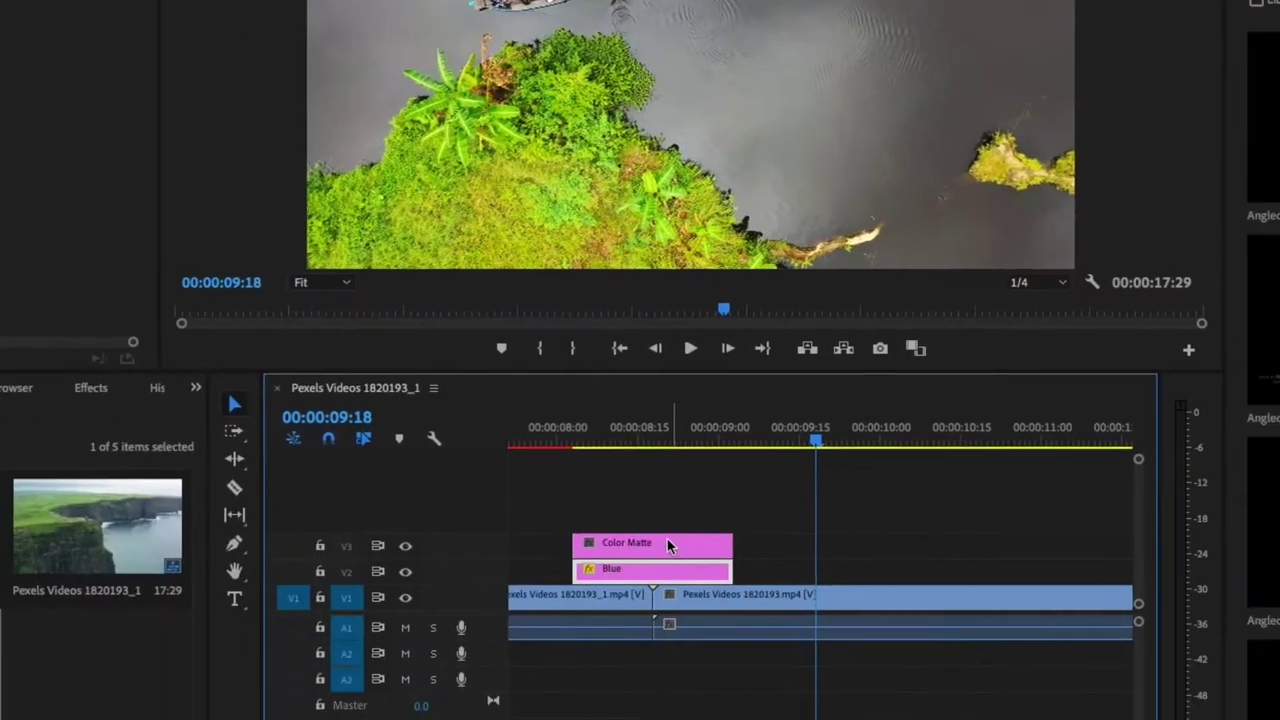
{"action": "left_click", "coordinate": [1053, 719]}
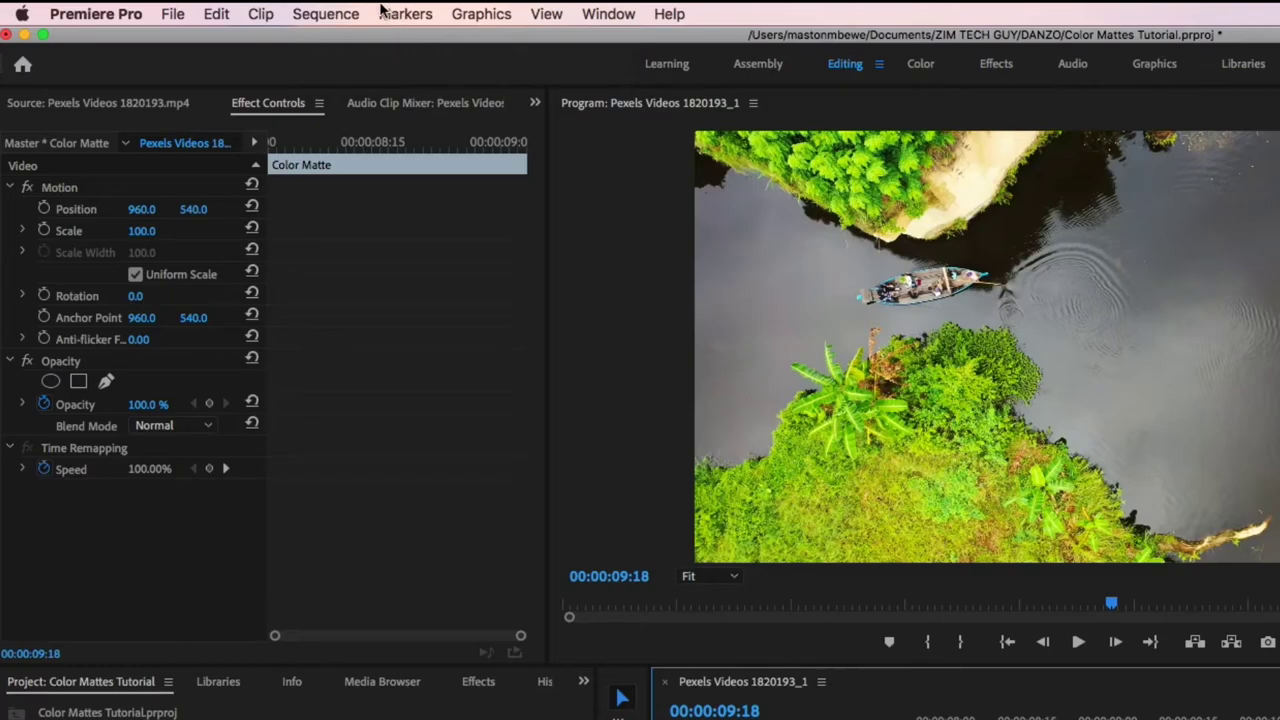
{"action": "left_click", "coordinate": [218, 14]}
{"action": "left_click", "coordinate": [286, 170]}
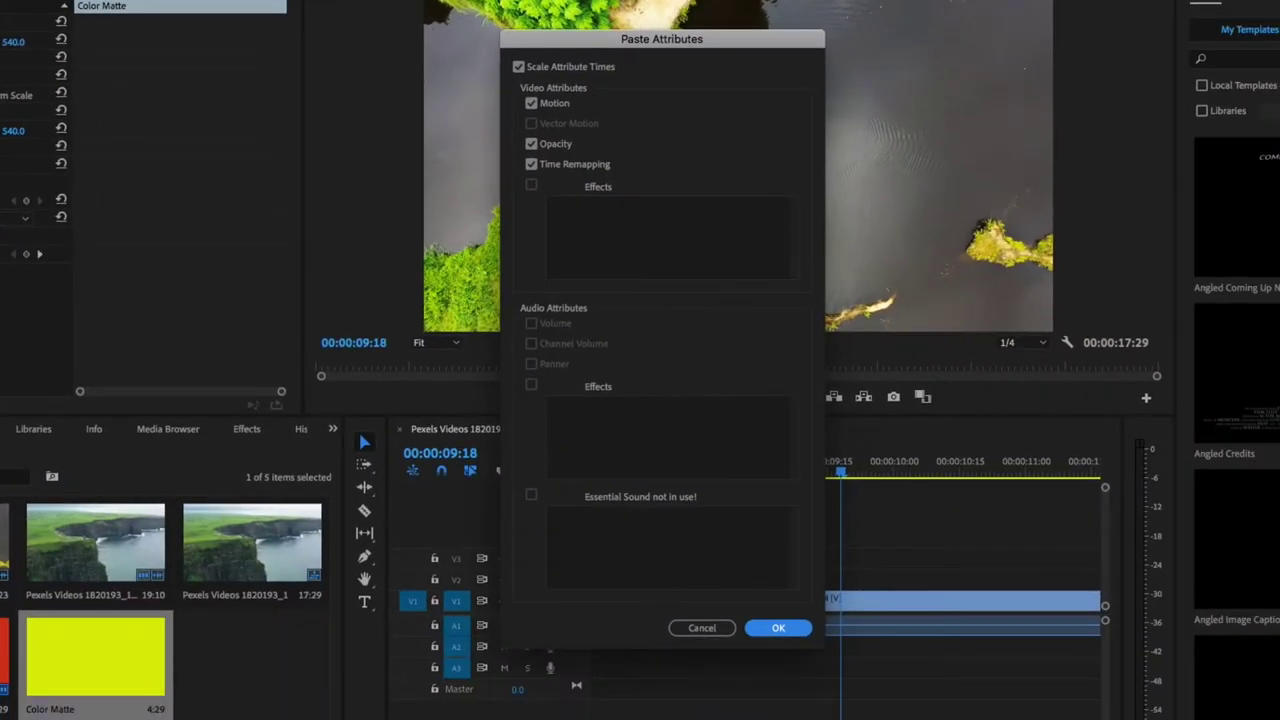
{"action": "left_click", "coordinate": [791, 631]}
At 00:00:08:11, turn off Uniform Scale for the V3 Color Matte clip and set its Scale Width to 71.
{"action": "left_click_drag", "start_coordinate": [840, 482], "coordinate": [653, 487]}
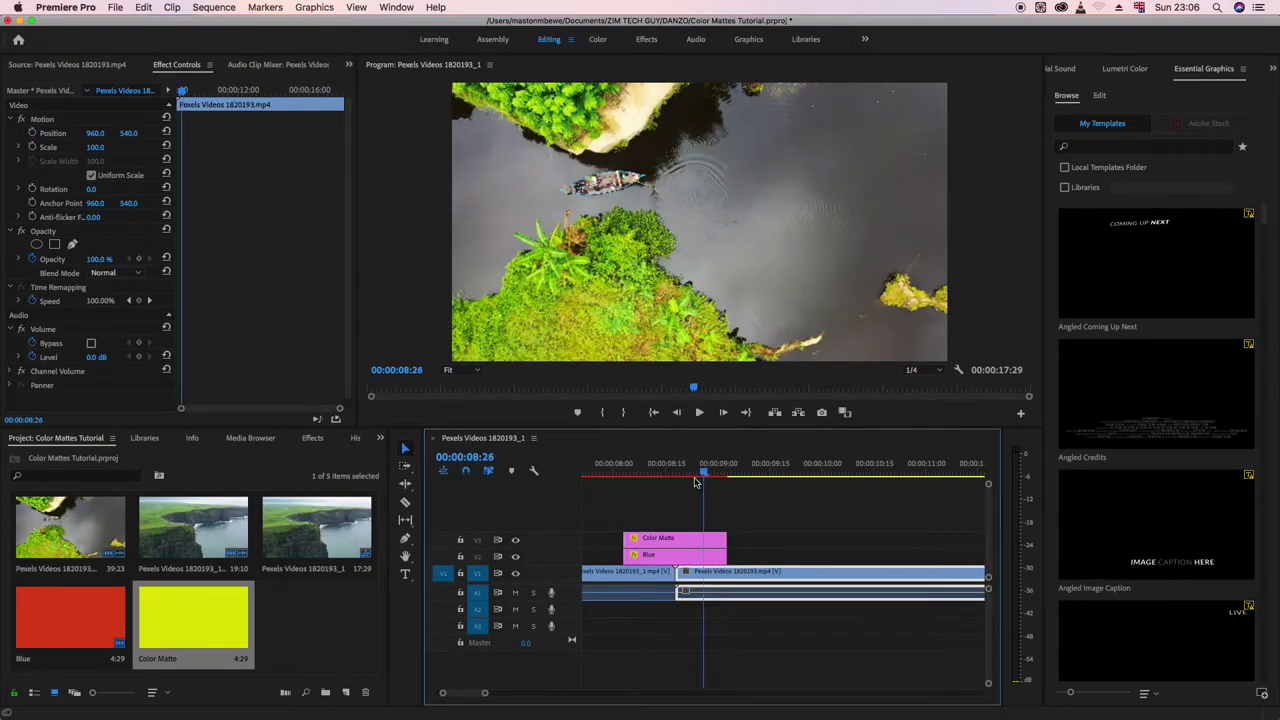
{"action": "left_click", "coordinate": [671, 541]}
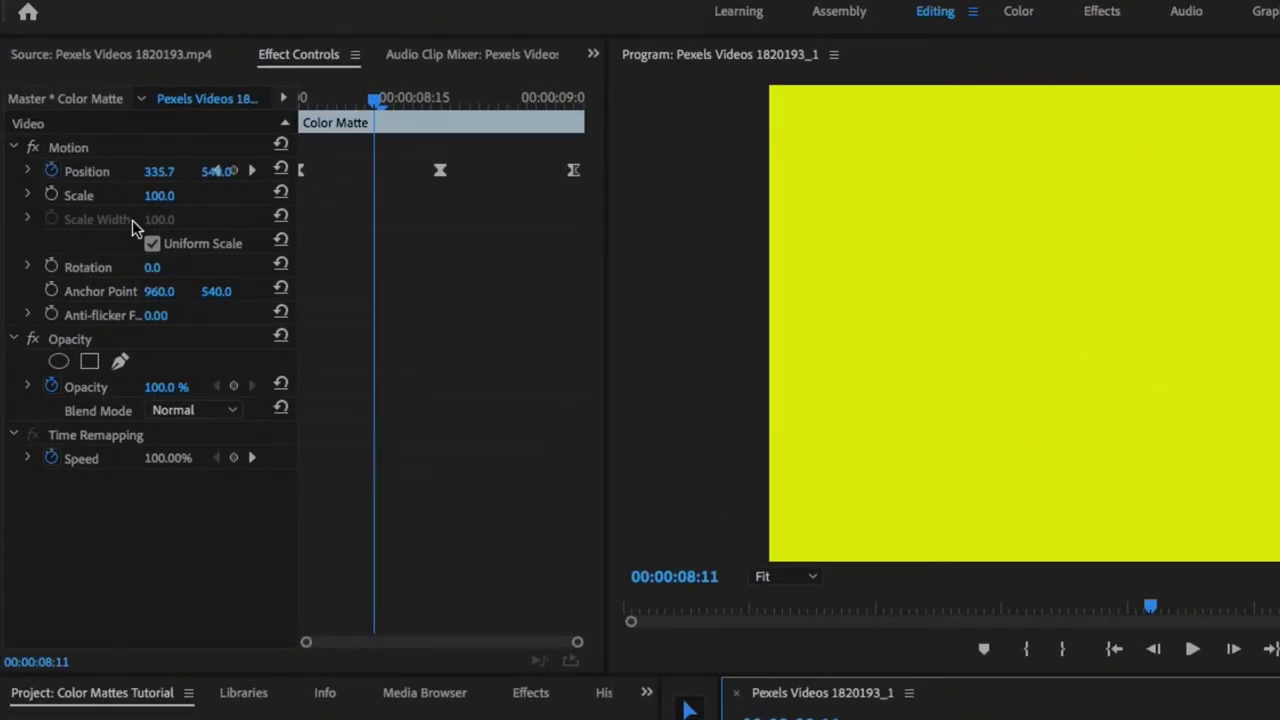
{"action": "left_click", "coordinate": [28, 195]}
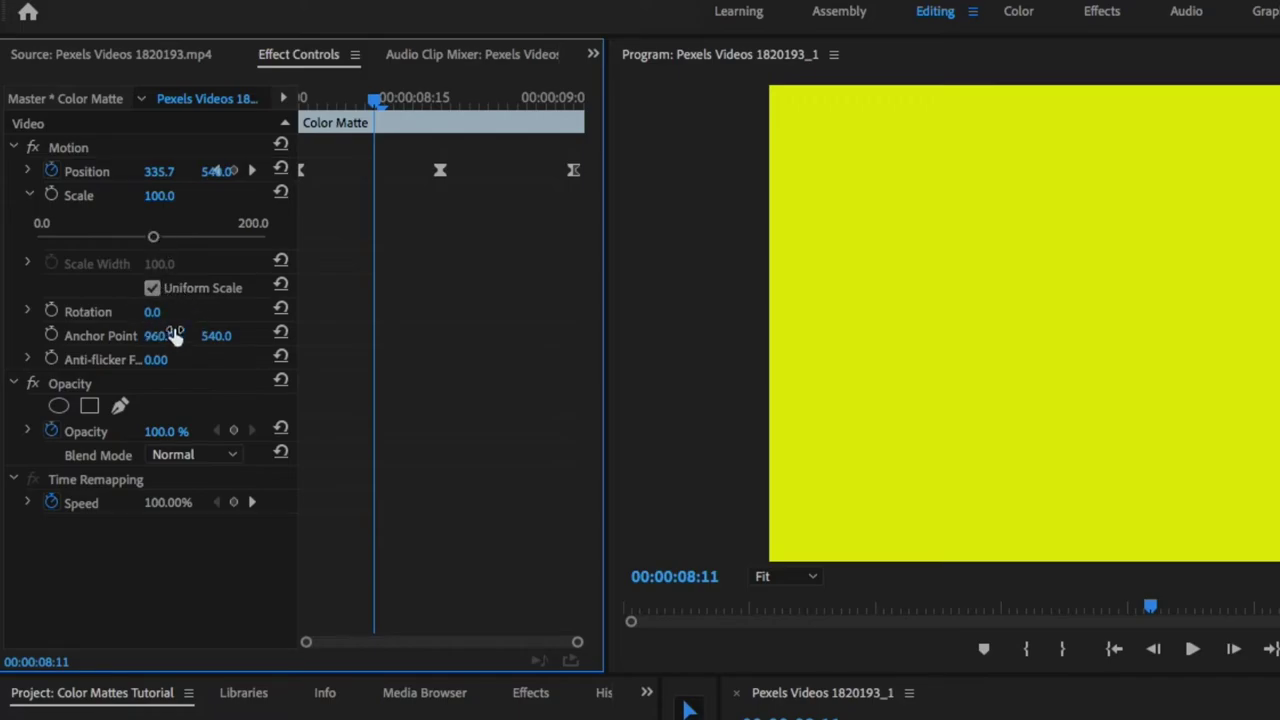
{"action": "left_click", "coordinate": [165, 290]}
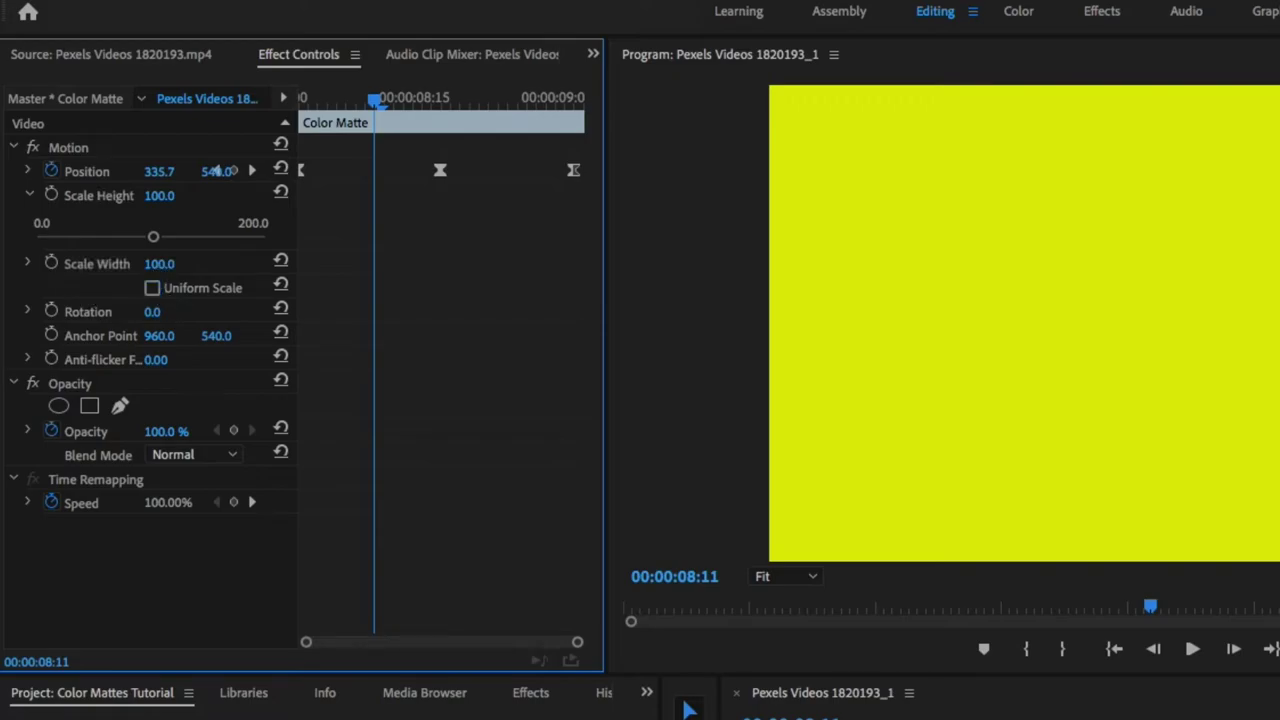
{"action": "left_click_drag", "start_coordinate": [155, 263], "coordinate": [137, 263]}
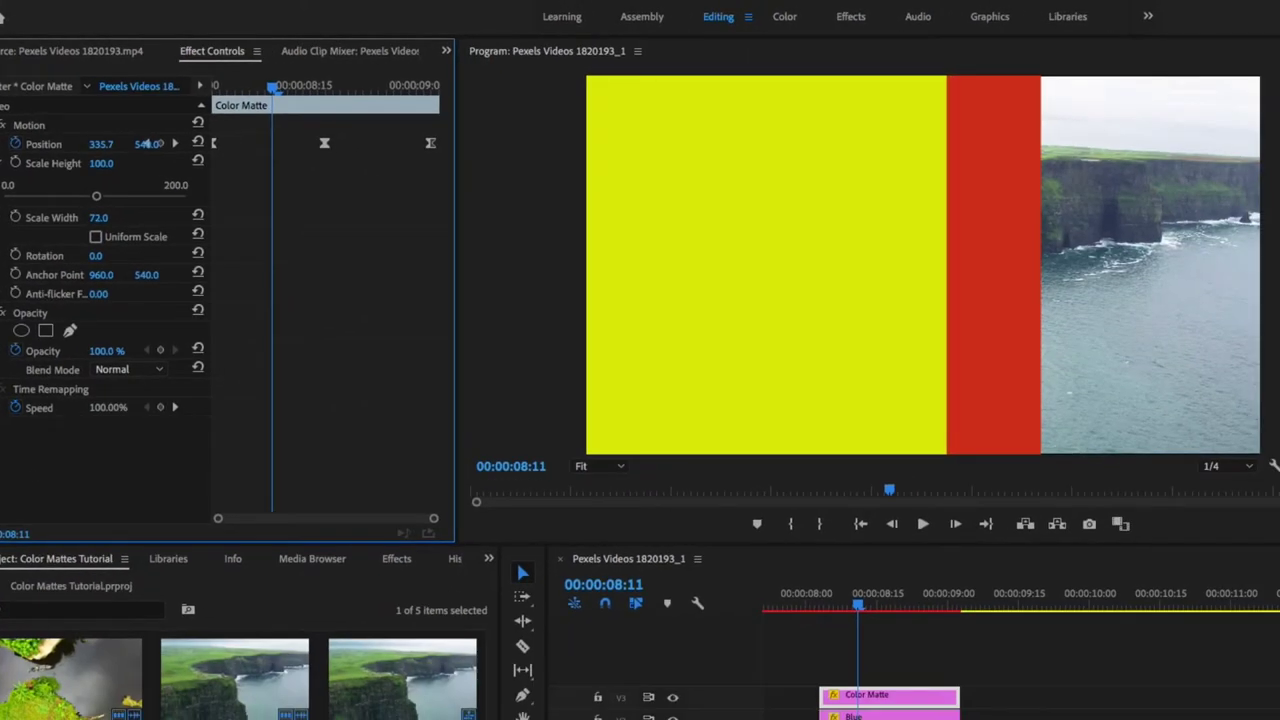
{"action": "left_click_drag", "start_coordinate": [98, 217], "coordinate": [95, 217]}
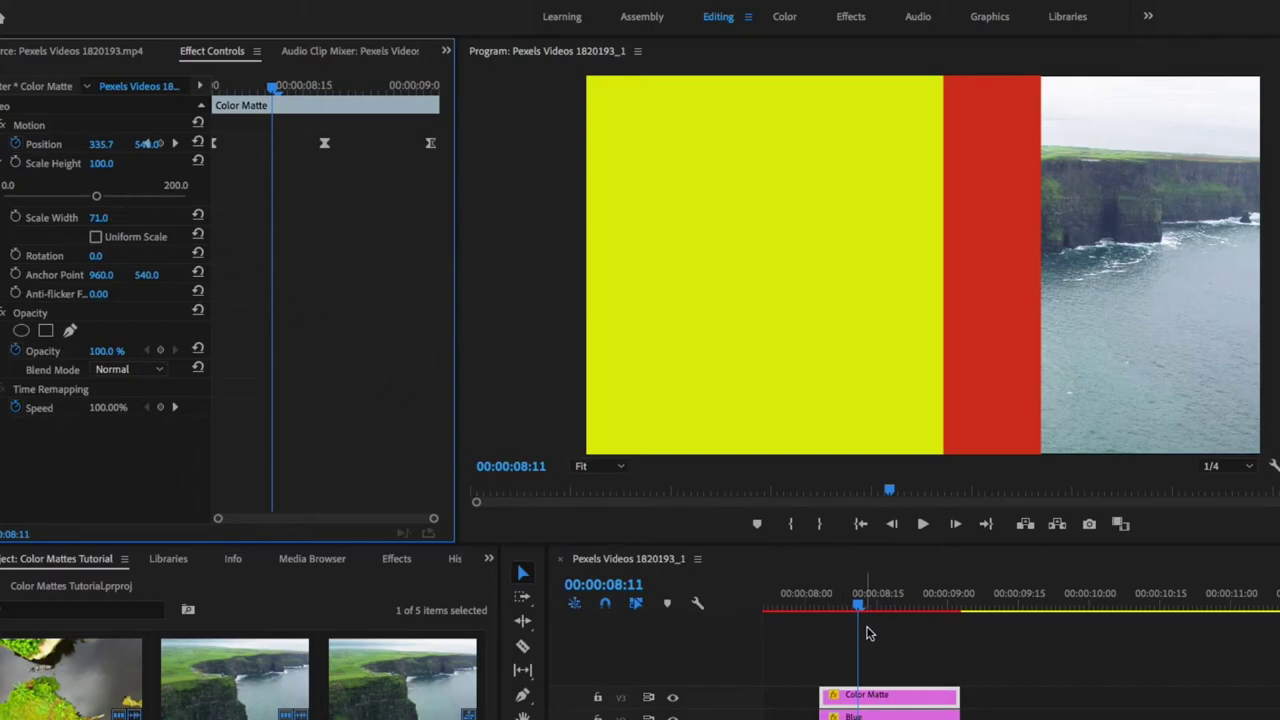
Play and scrub the two-color wipe across the cut, starting just before the matte clips.
{"action": "left_click_drag", "start_coordinate": [858, 607], "coordinate": [815, 607]}
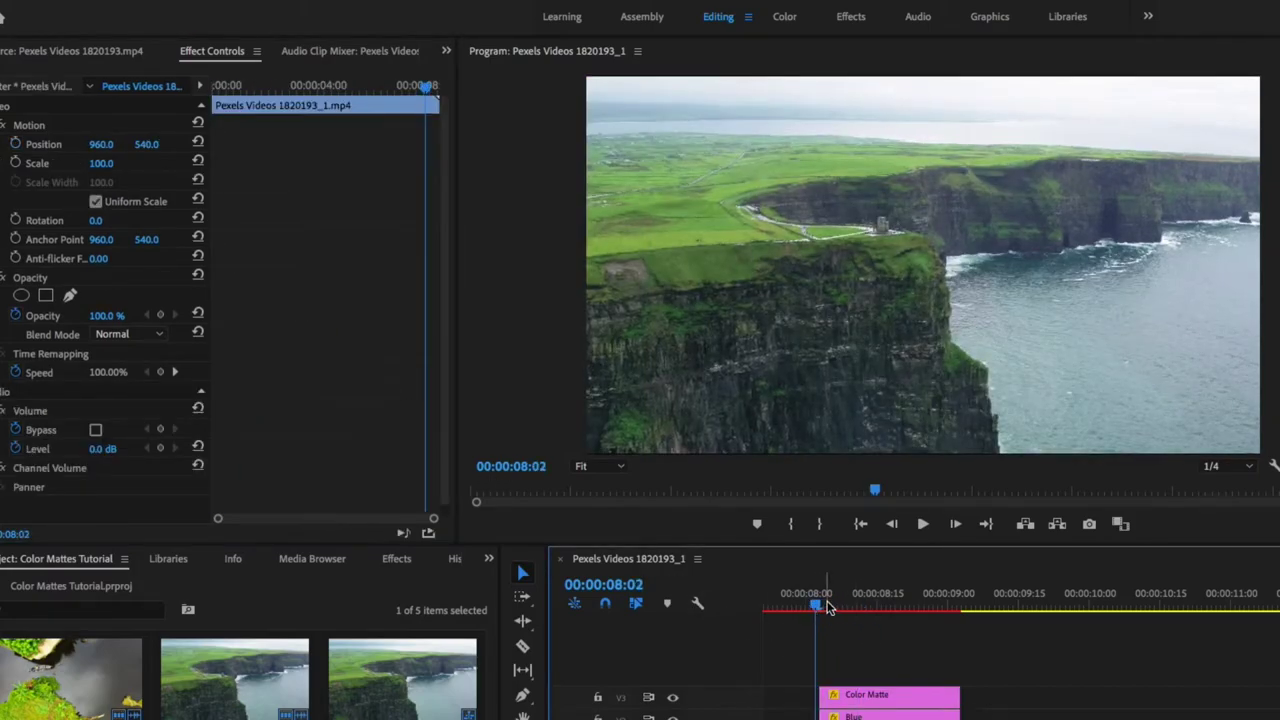
{"action": "key", "text": "space"}
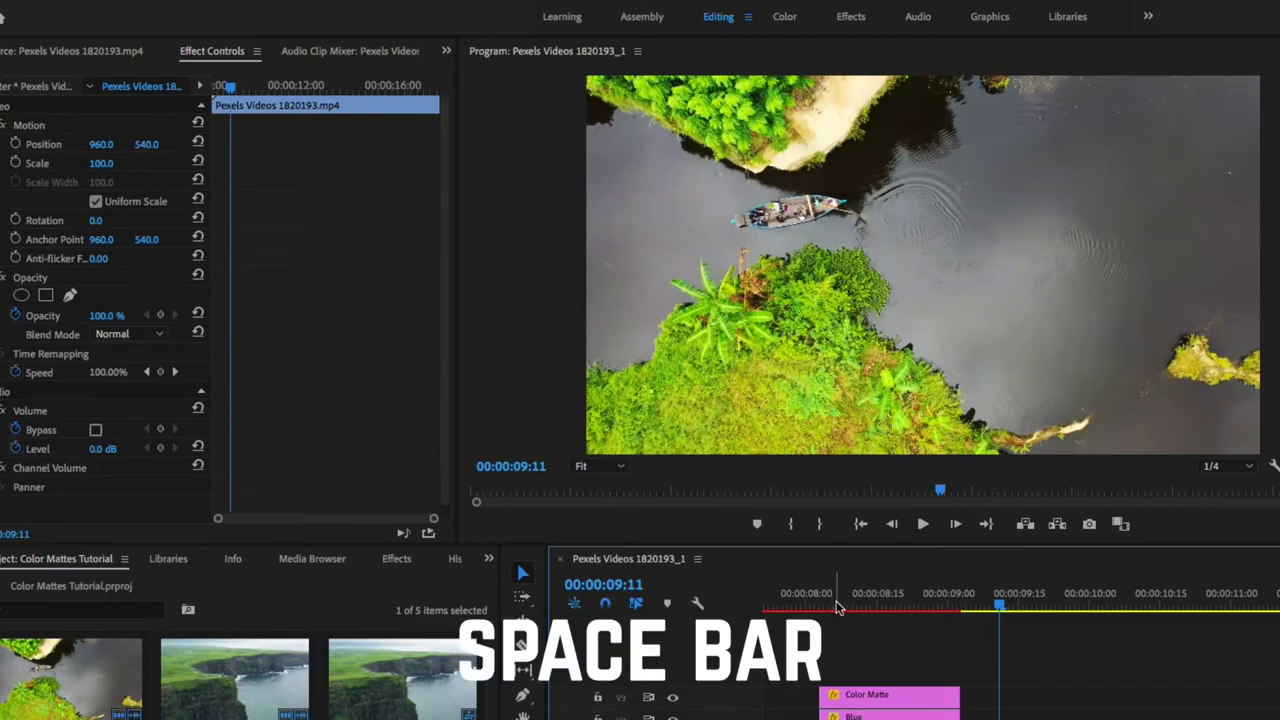
{"action": "left_click_drag", "start_coordinate": [903, 607], "coordinate": [946, 628]}
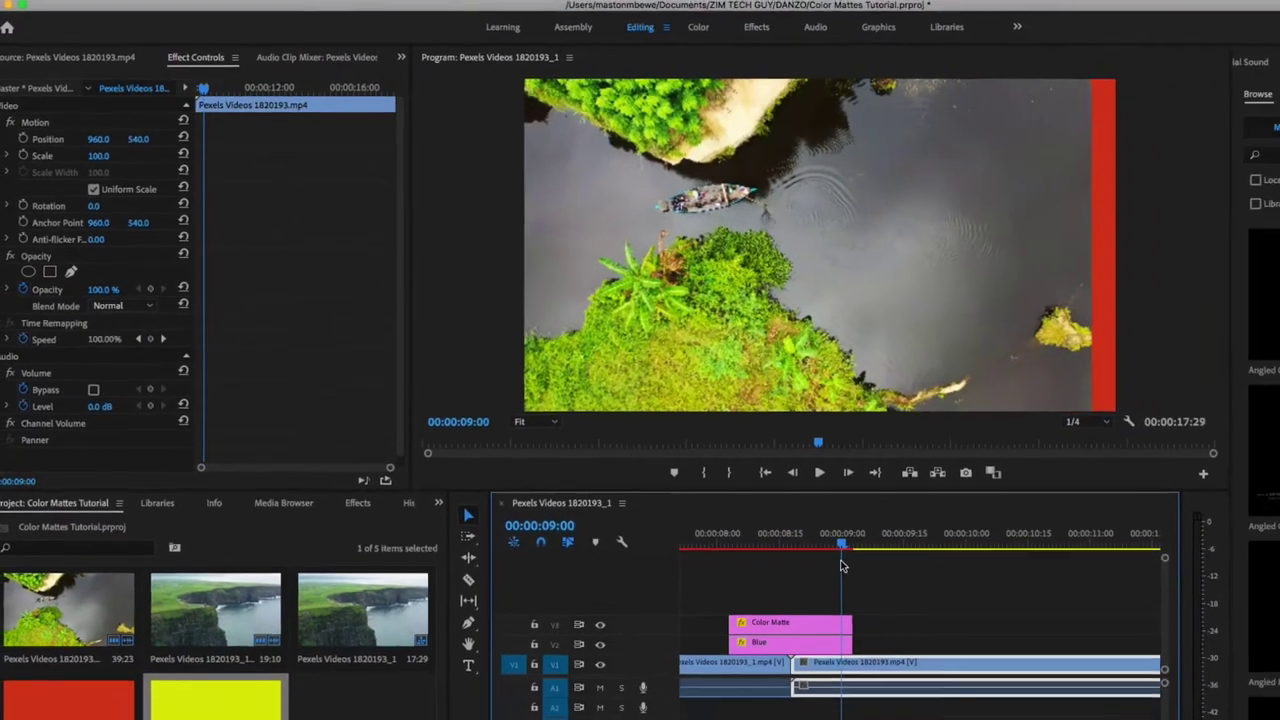
{"action": "left_click", "coordinate": [729, 547]}
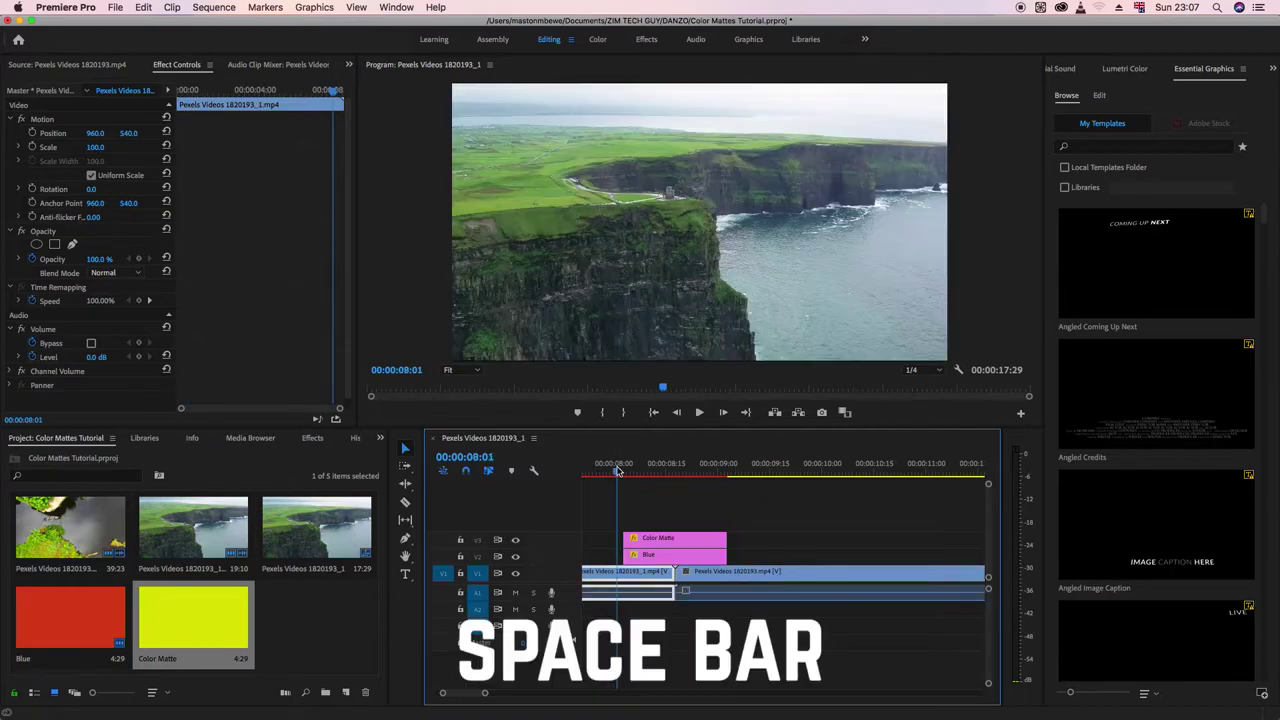
{"action": "key", "text": "space"}
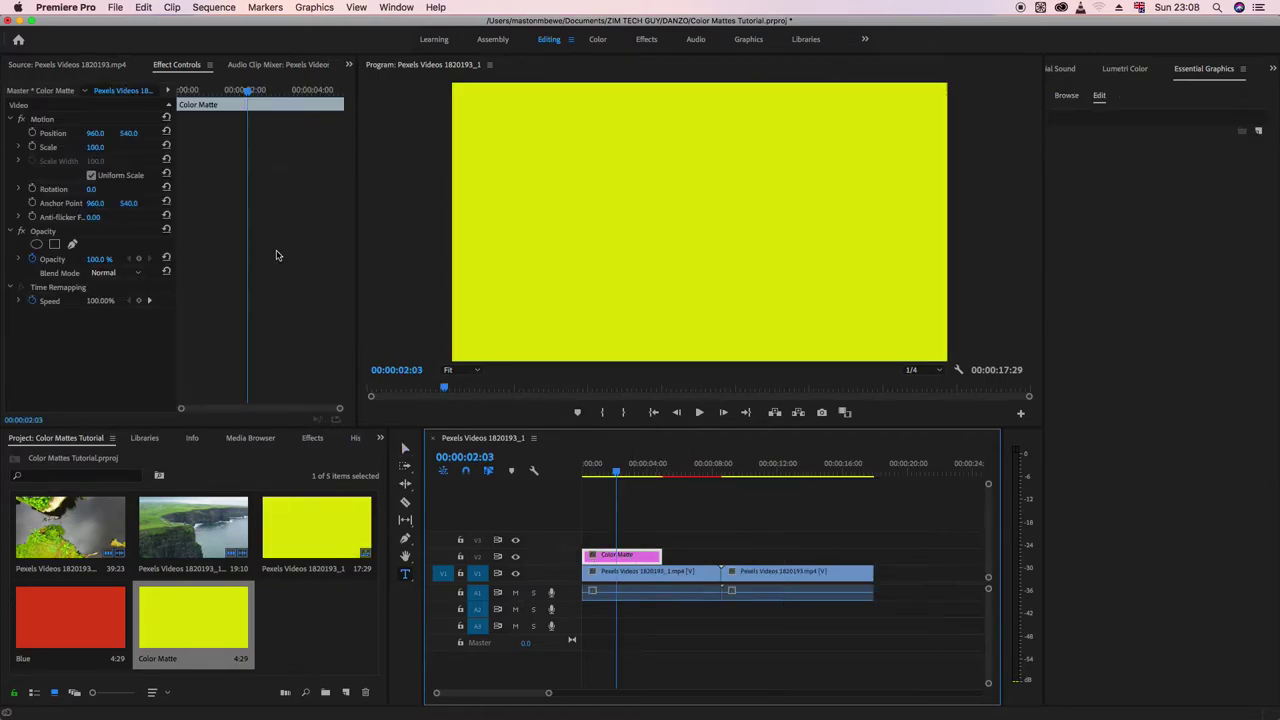
Turn off Uniform Scale for the V2 Color Matte clip at the sequence start, setting Scale Height to 17 and Scale Width to 45.
{"action": "left_click", "coordinate": [18, 148]}
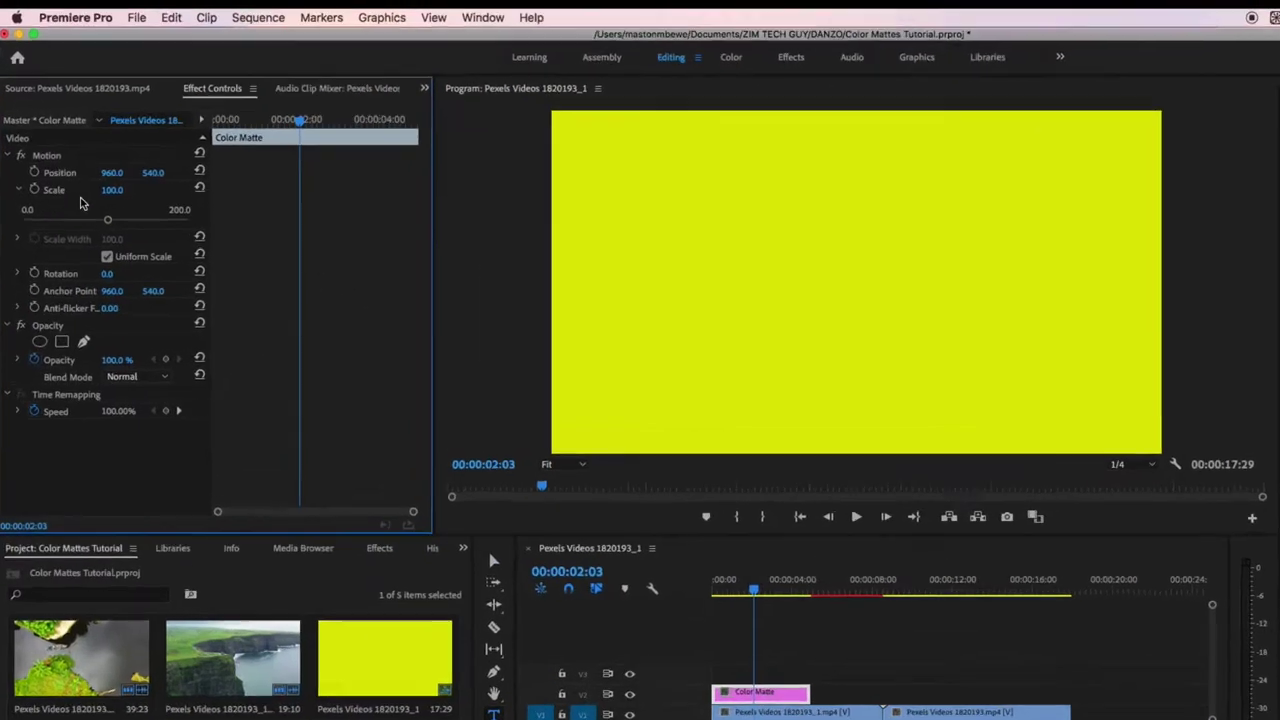
{"action": "left_click", "coordinate": [91, 201]}
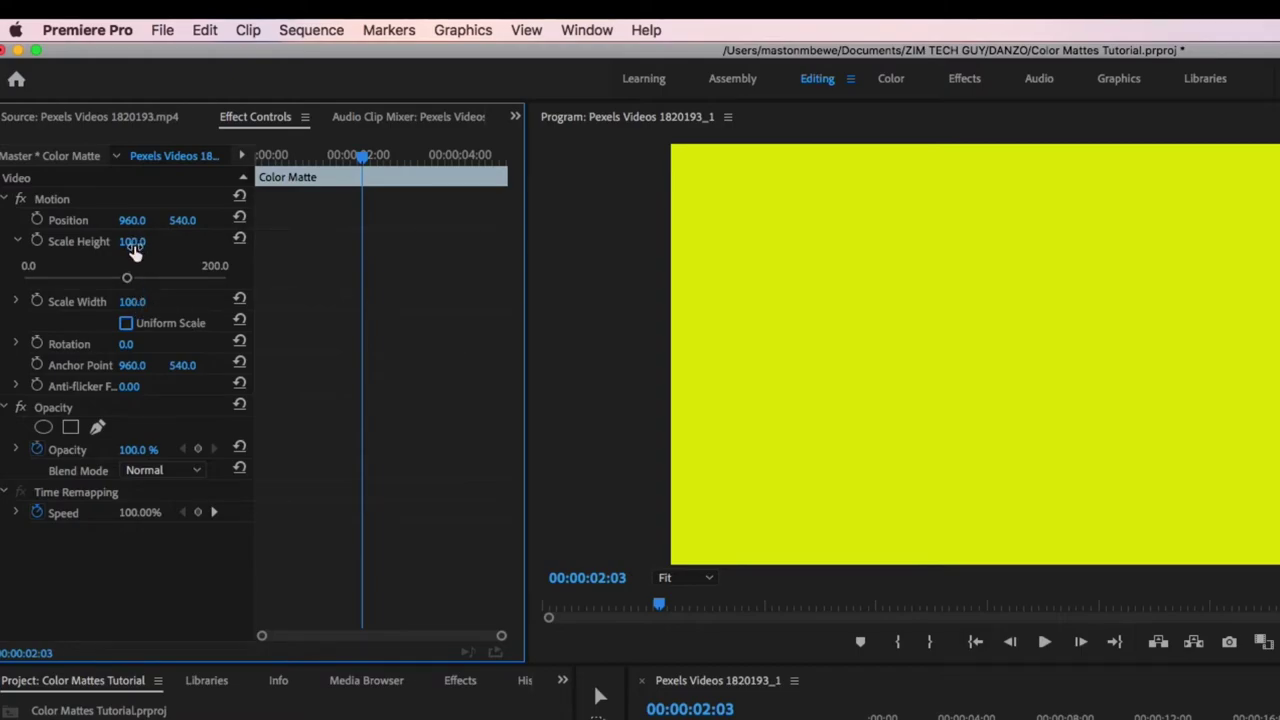
{"action": "left_click_drag", "start_coordinate": [131, 246], "coordinate": [54, 246]}
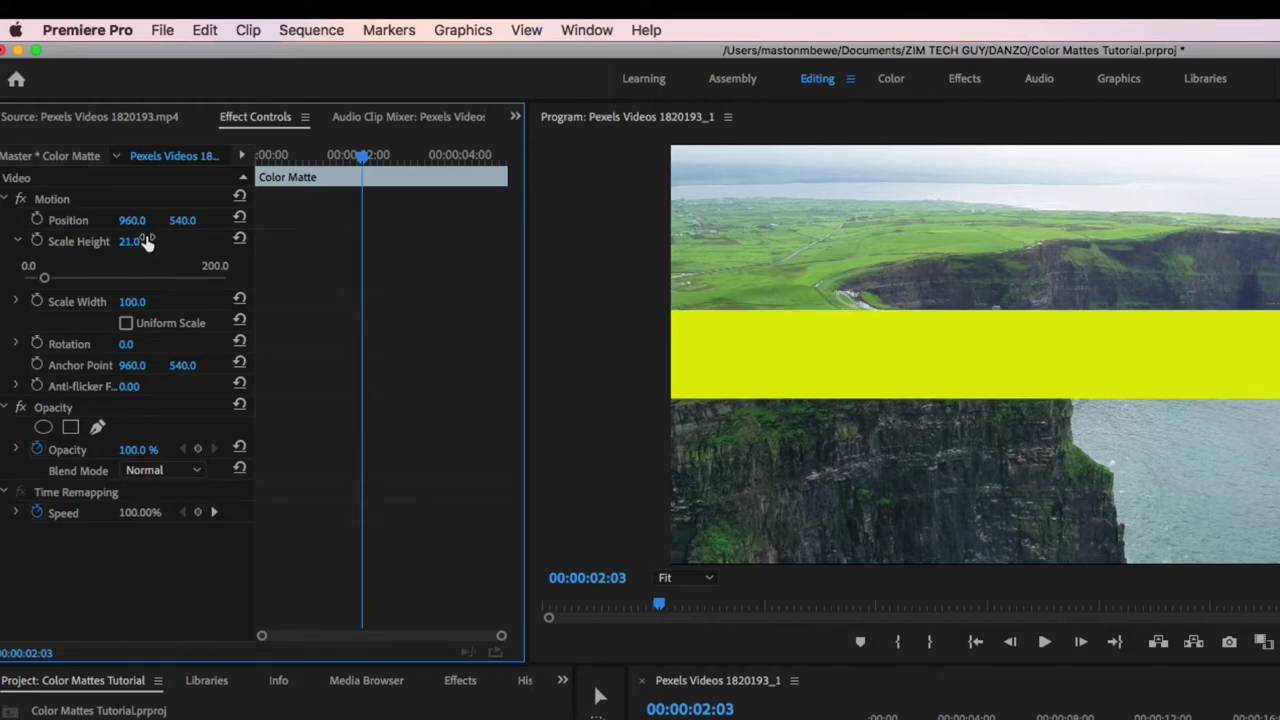
{"action": "left_click_drag", "start_coordinate": [132, 301], "coordinate": [77, 301]}
{"action": "left_click_drag", "start_coordinate": [127, 244], "coordinate": [121, 244]}
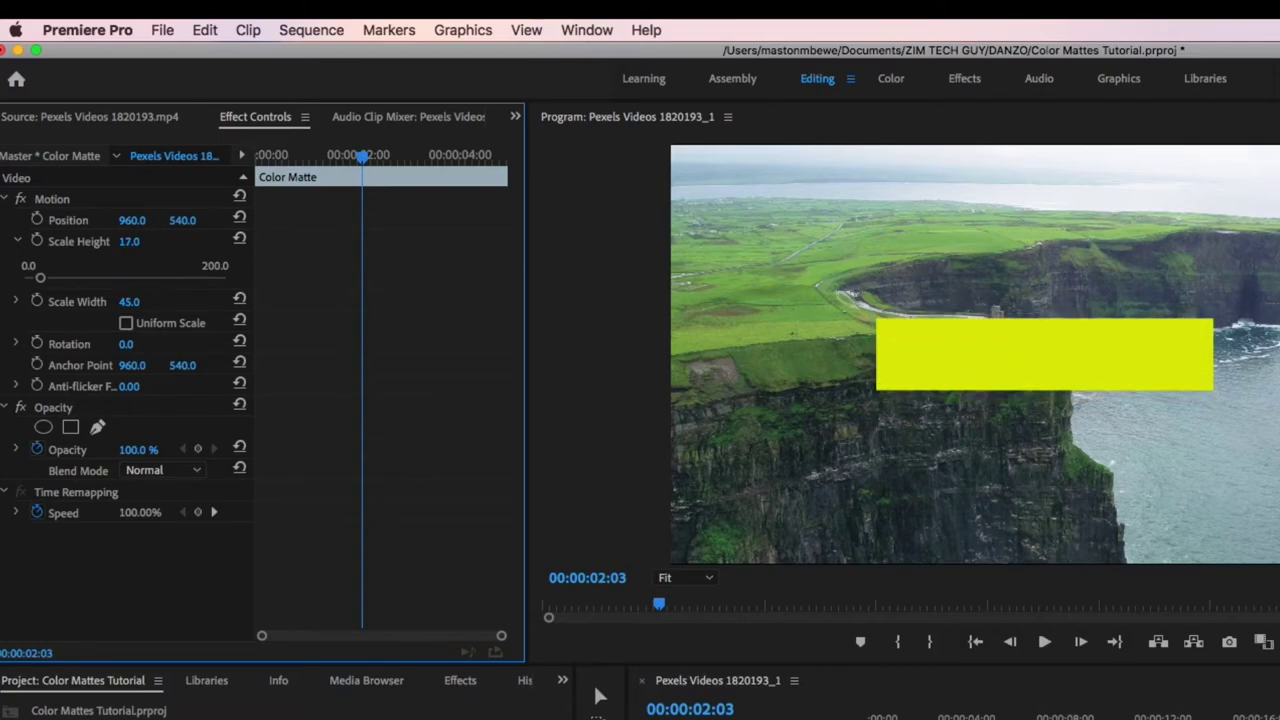
Move the yellow bar to the lower-left area of the frame by setting the Color Matte clip's Position to 535, 860.
{"action": "left_click", "coordinate": [698, 342]}
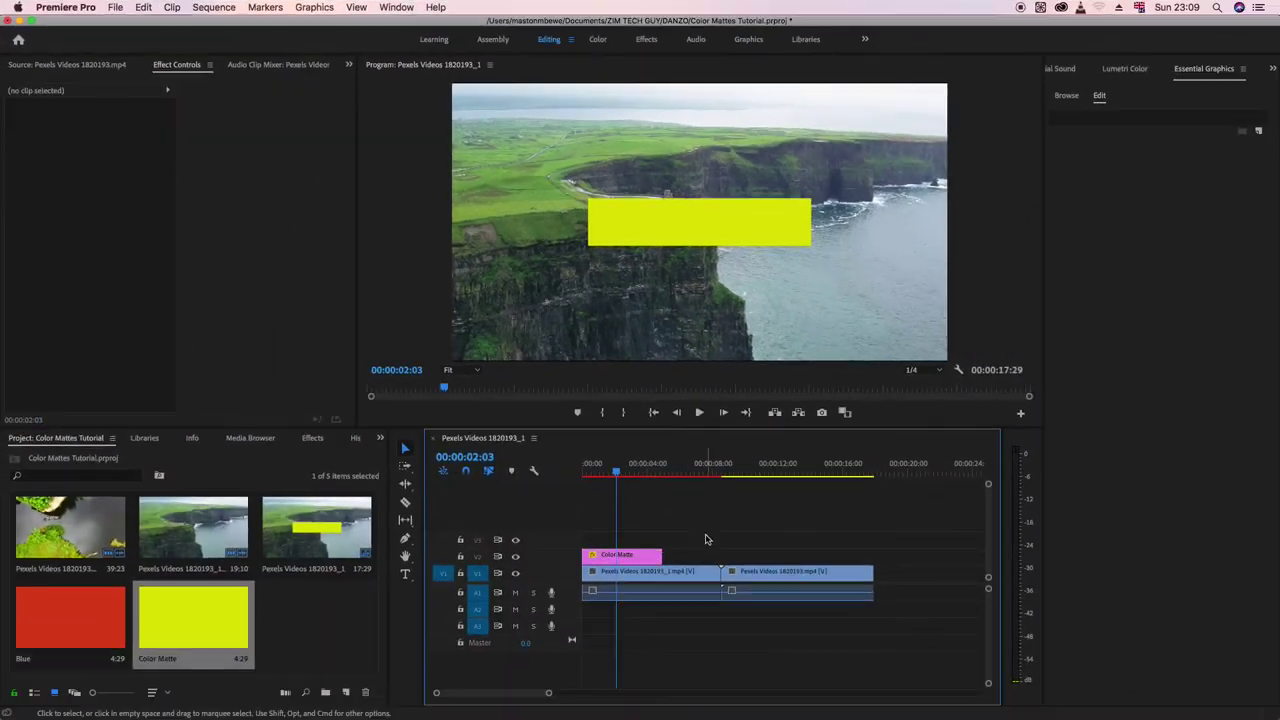
{"action": "left_click", "coordinate": [620, 555]}
{"action": "left_click_drag", "start_coordinate": [129, 135], "coordinate": [52, 137]}
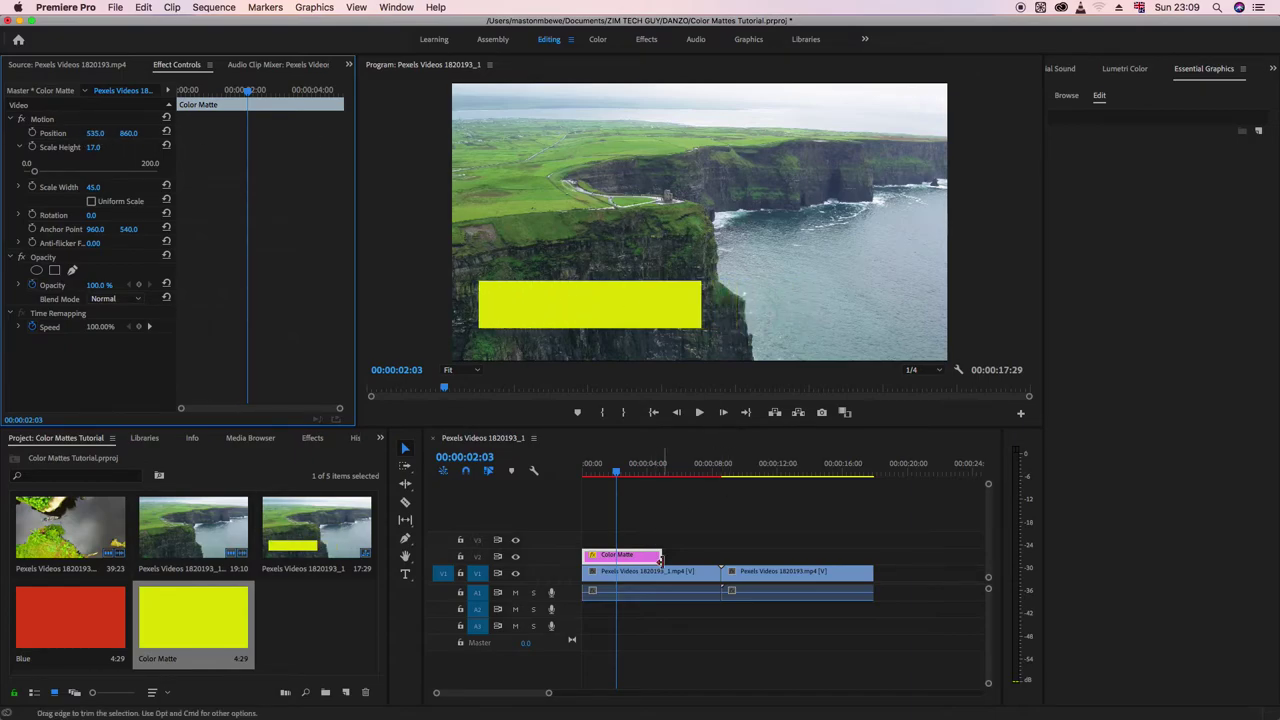
At 00:00:02:03, add the text YOUR NAME over the yellow lower-third bar with the Type tool.
{"action": "left_click", "coordinate": [405, 573]}
{"action": "left_click", "coordinate": [517, 303]}
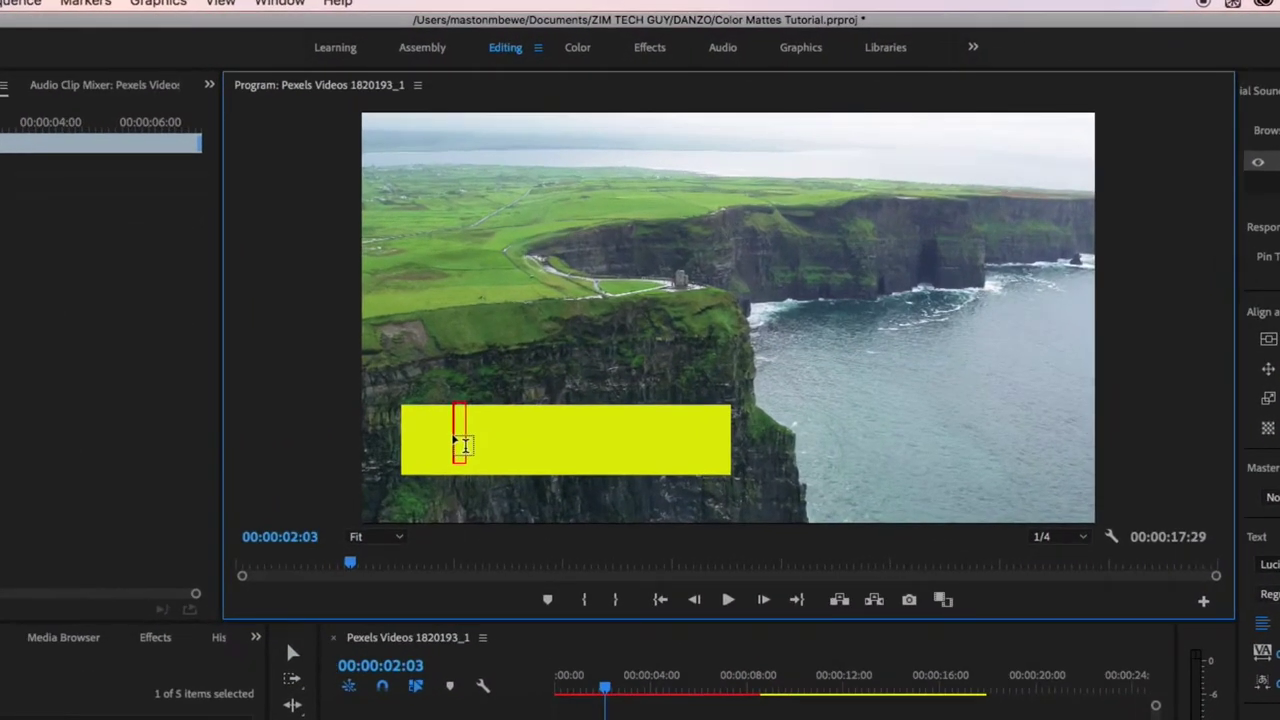
{"action": "type", "text": "YOUR"}
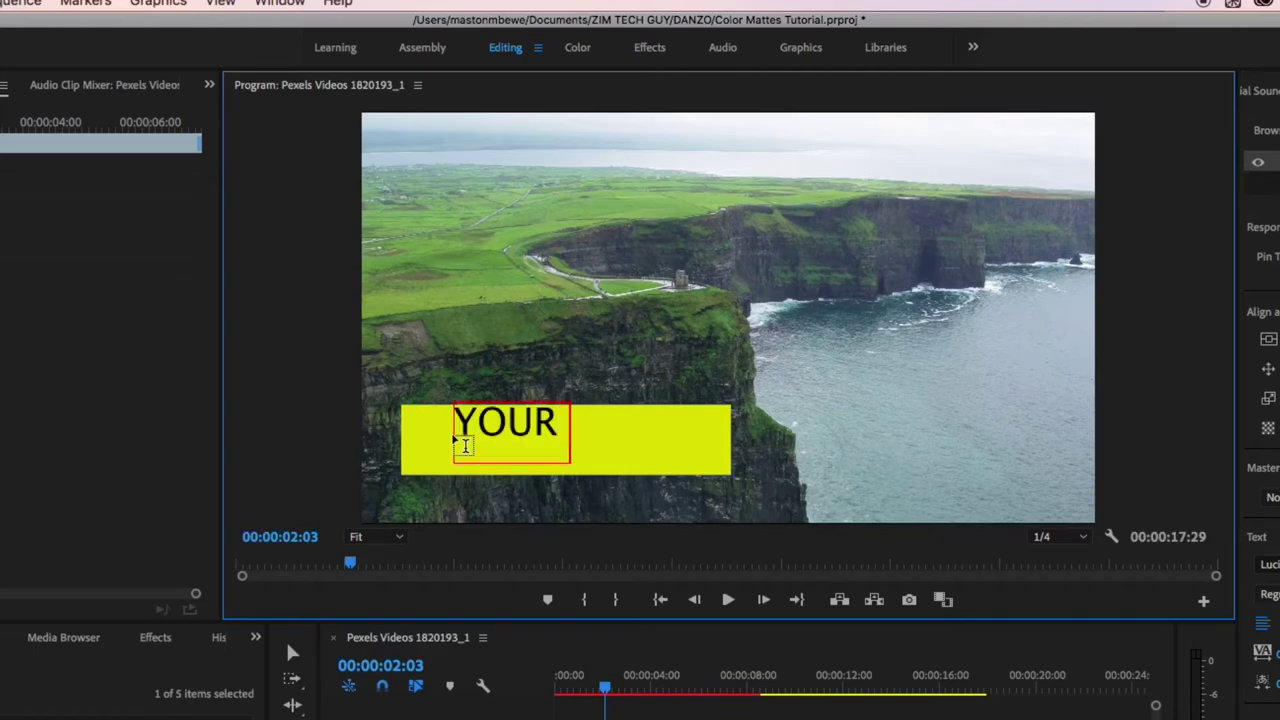
{"action": "type", "text": " NAME"}
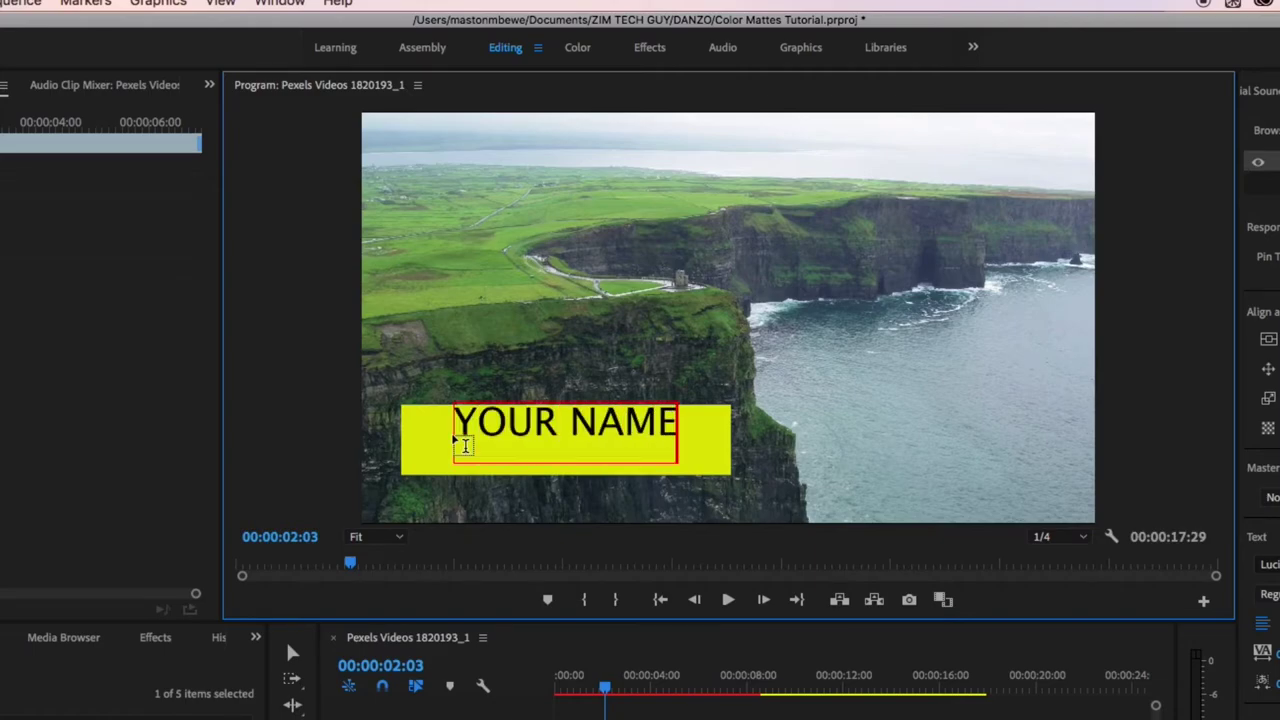
Set the YOUR NAME text's font to Monaco and centre it on the yellow bar, at a position of about 258, 894.
{"action": "key", "text": "super+a"}
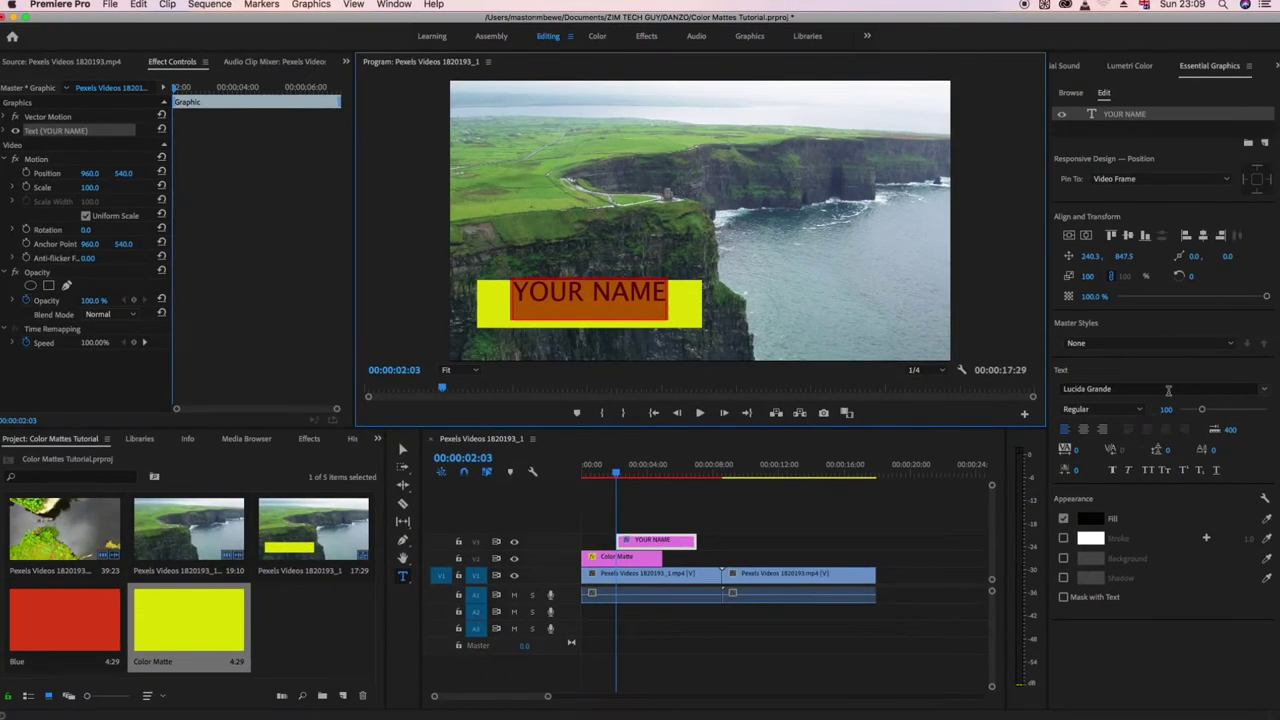
{"action": "left_click", "coordinate": [1265, 390]}
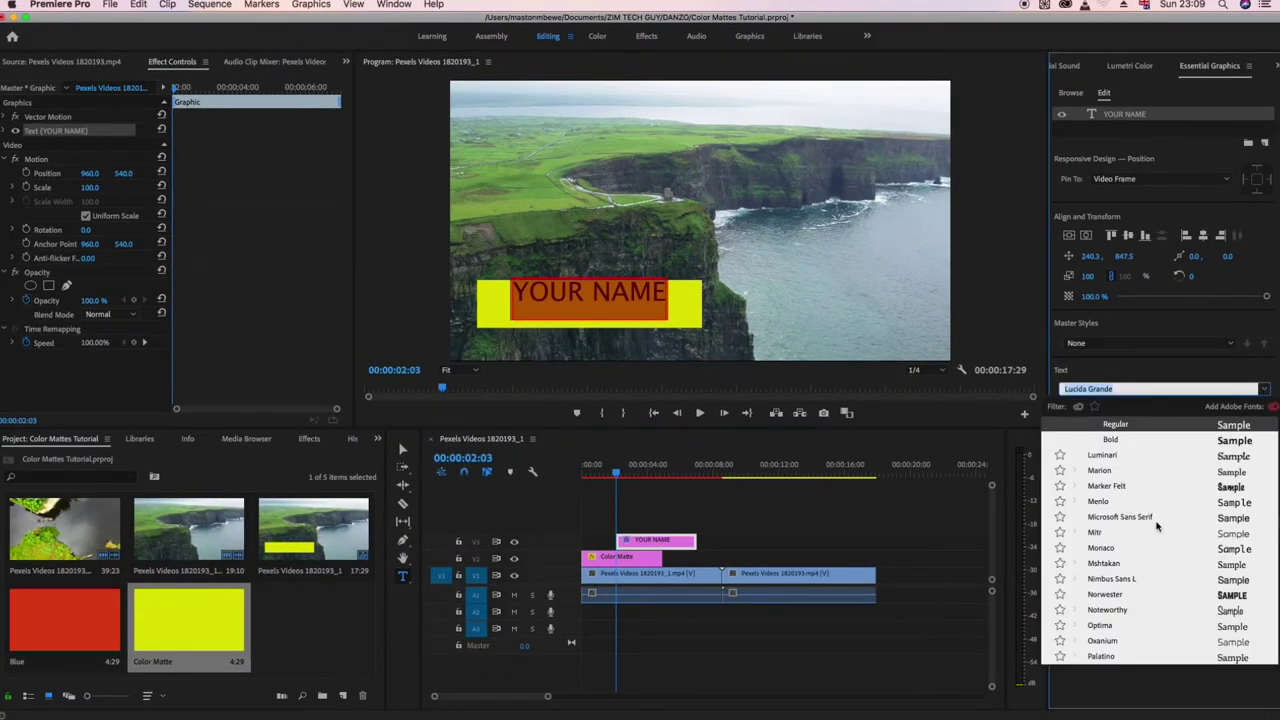
{"action": "left_click", "coordinate": [1126, 548]}
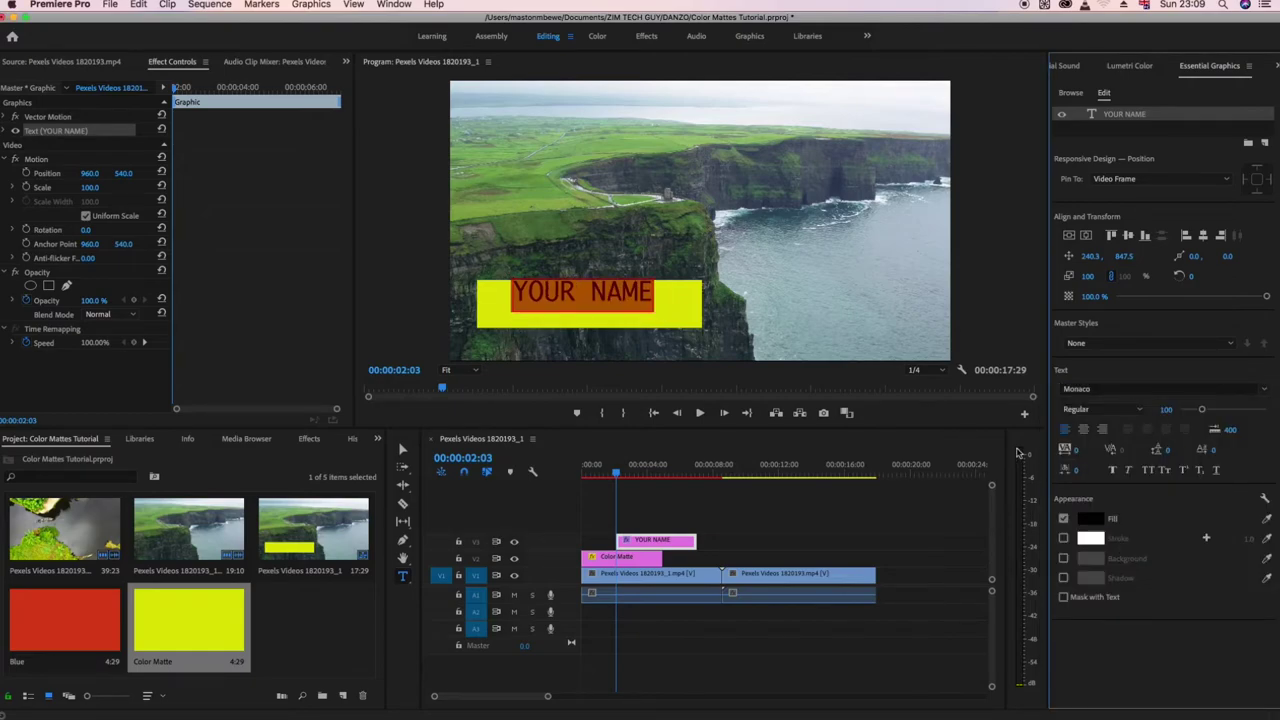
{"action": "left_click", "coordinate": [403, 451]}
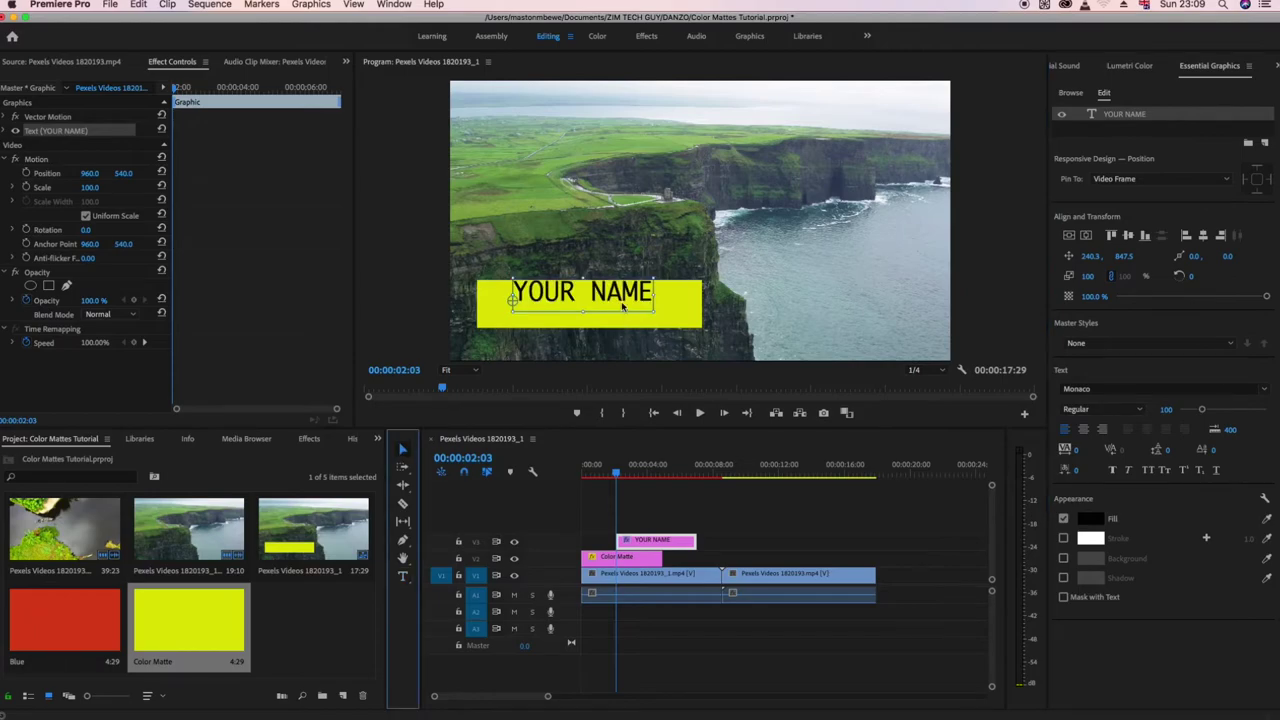
{"action": "left_click_drag", "start_coordinate": [594, 294], "coordinate": [598, 306]}
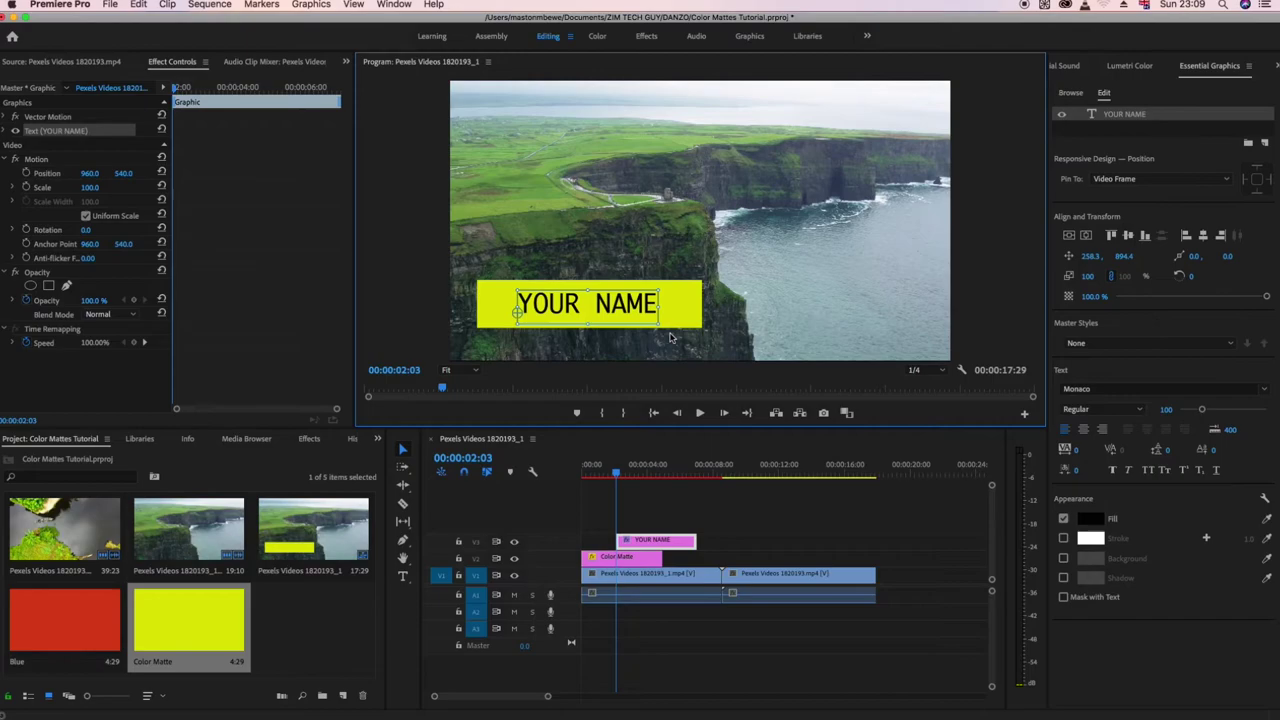
{"action": "left_click", "coordinate": [704, 498]}
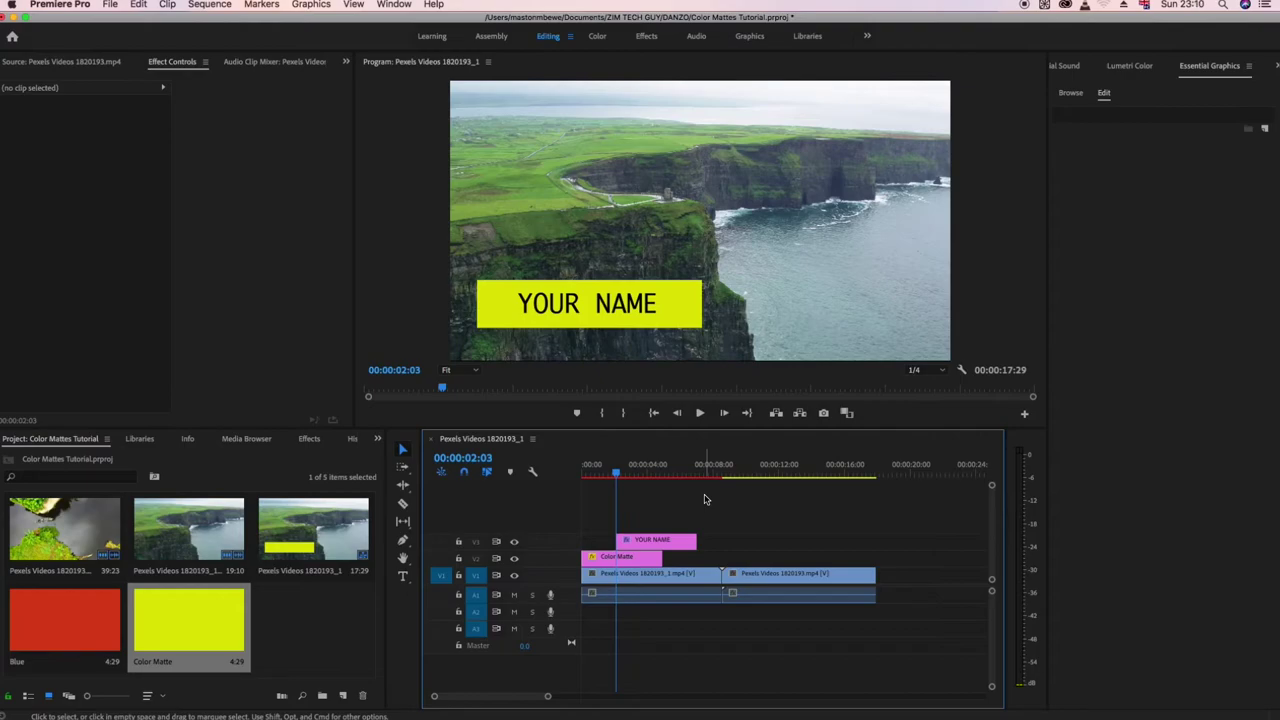
Move the V2 Color Matte clip in the timeline so it lines up with the YOUR NAME clip, and play the lower third.
{"action": "mouse_move", "coordinate": [646, 545]}
{"action": "left_mouse_down"}
{"action": "mouse_move", "coordinate": [616, 545]}
{"action": "mouse_move", "coordinate": [649, 528]}
{"action": "left_mouse_up"}
{"action": "key", "text": "space"}
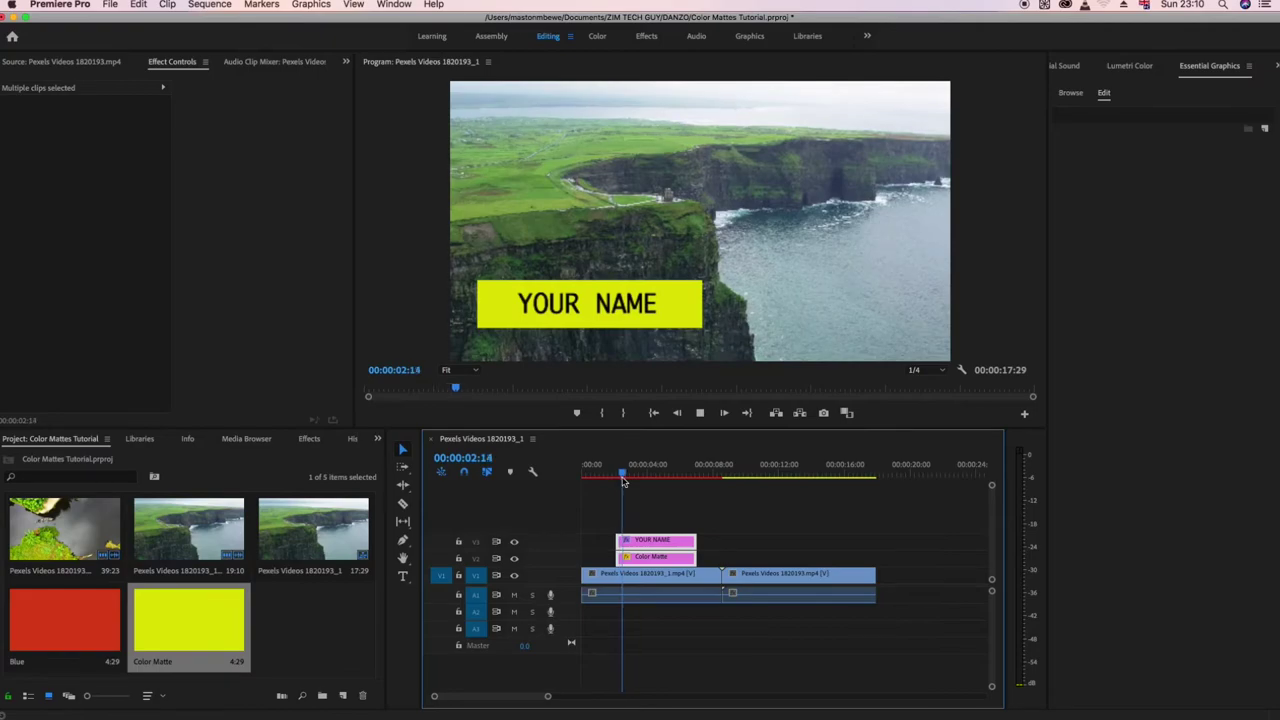
{"action": "key", "text": "space"}
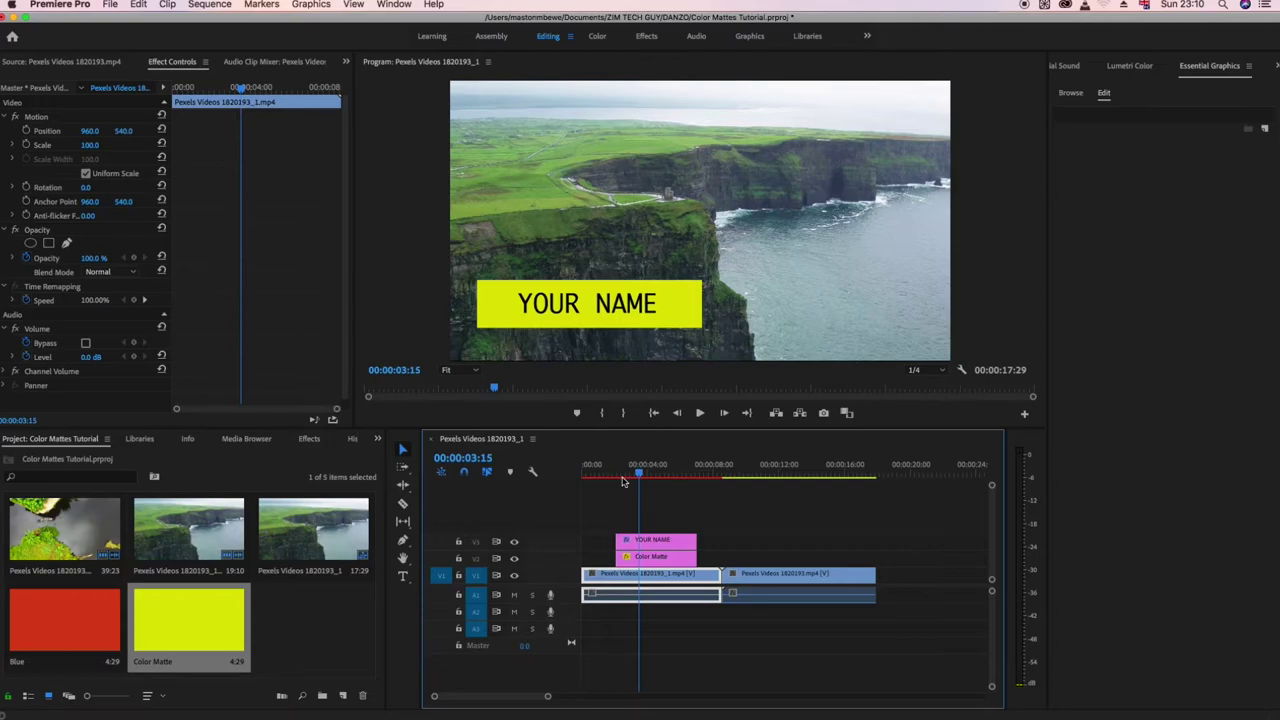
Start animating the V2 Color Matte clip's Position with a keyframe at 00:00:03:03.
{"action": "left_click", "coordinate": [672, 543]}
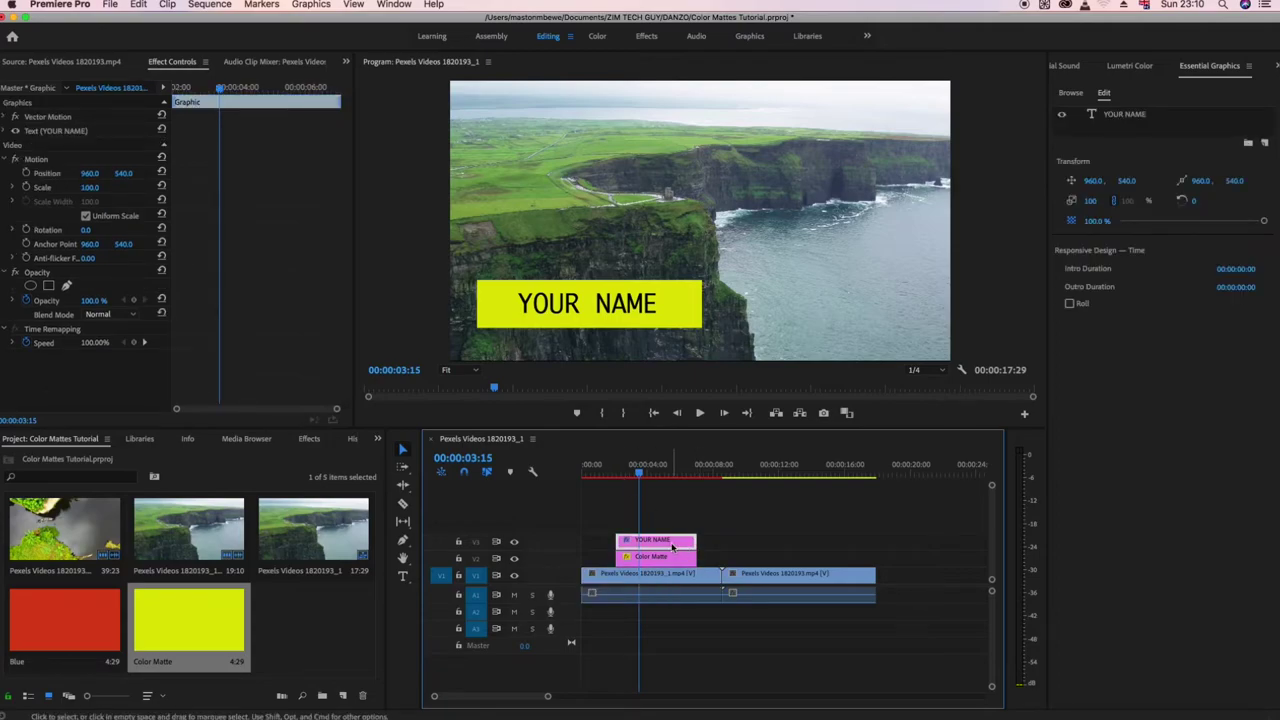
{"action": "left_click", "coordinate": [656, 559]}
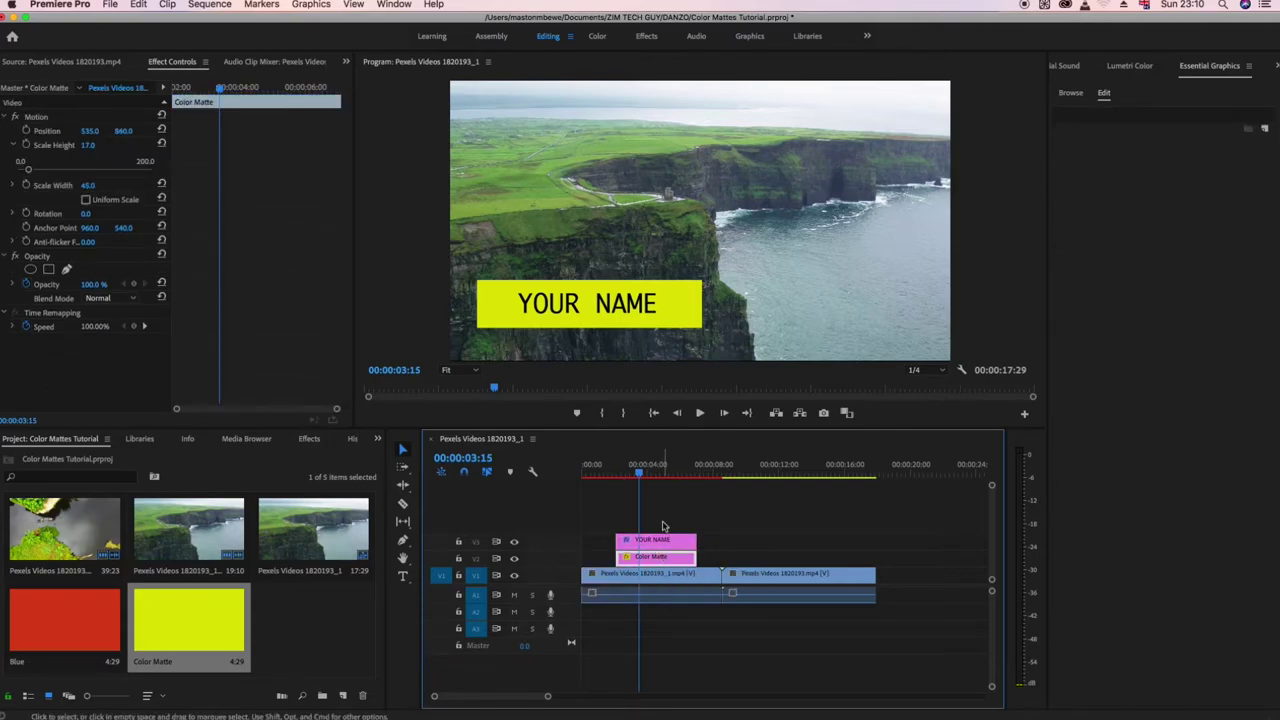
{"action": "scroll", "coordinate": [662, 526], "scroll_direction": "right", "scroll_amount": 2}
{"action": "left_click_drag", "start_coordinate": [624, 476], "coordinate": [596, 476]}
{"action": "left_click_drag", "start_coordinate": [546, 698], "coordinate": [518, 696]}
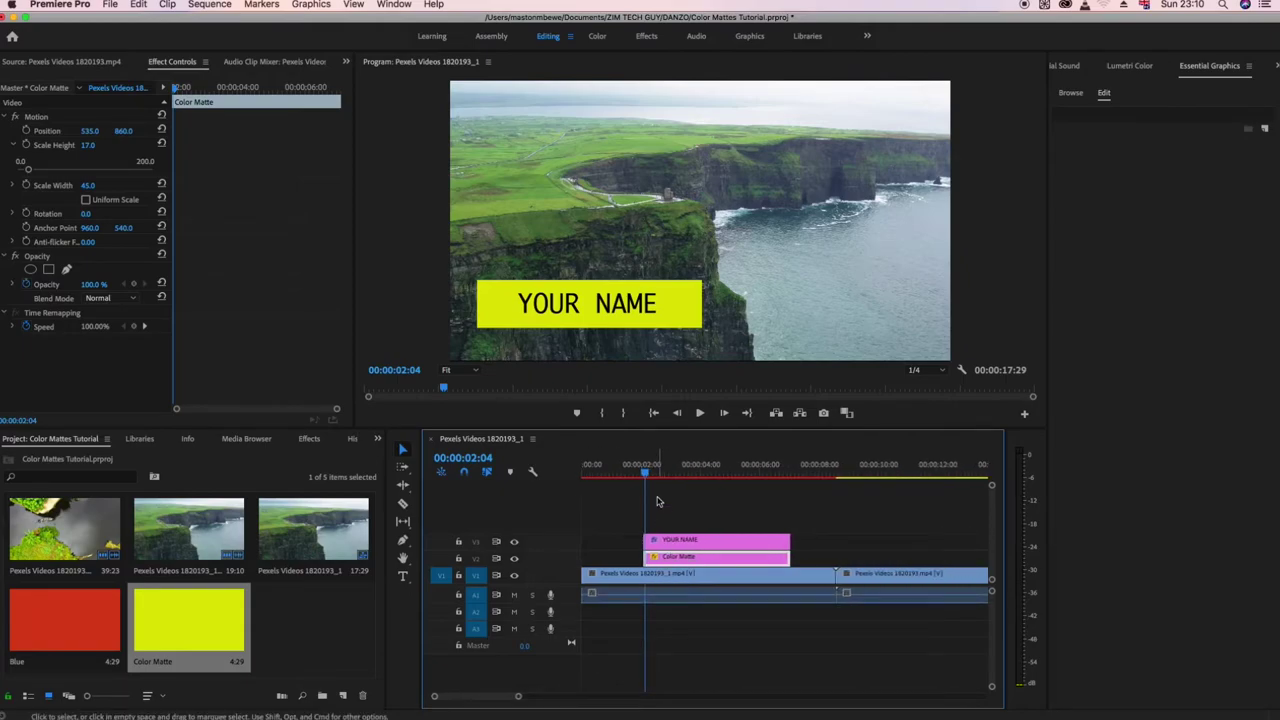
{"action": "left_click_drag", "start_coordinate": [655, 480], "coordinate": [676, 515]}
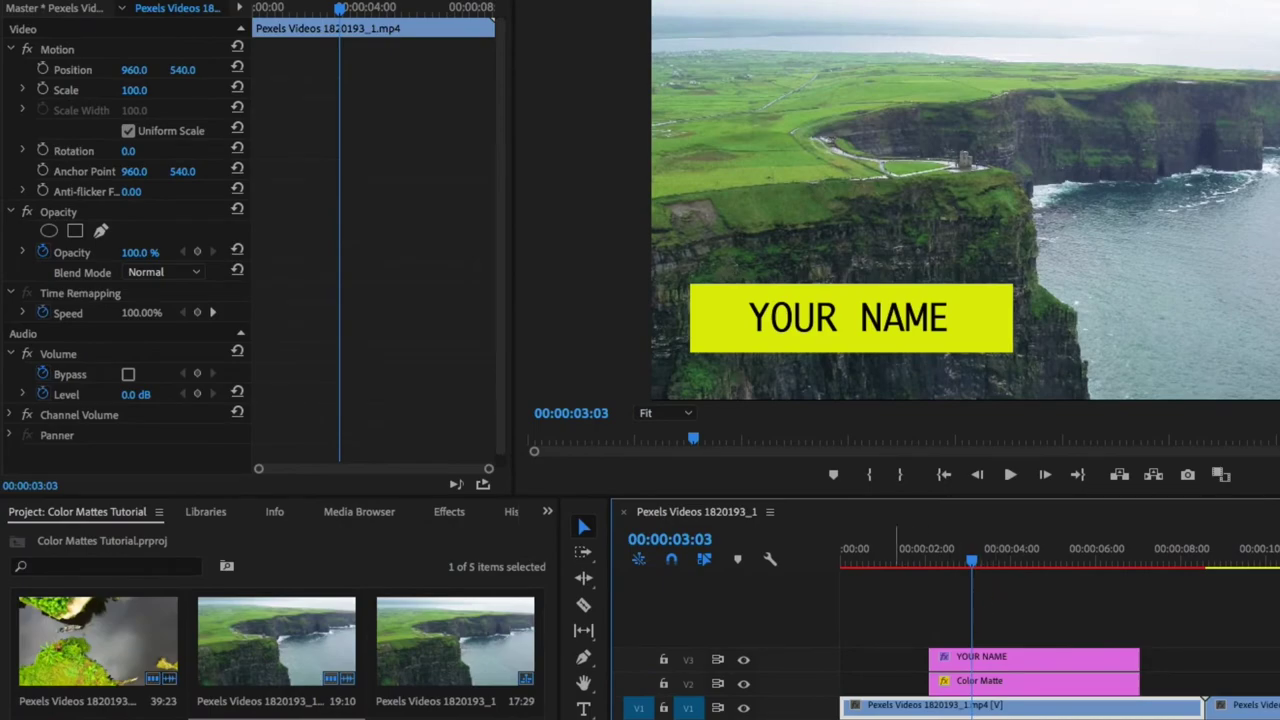
{"action": "key", "text": "equal"}
{"action": "key", "text": "equal"}
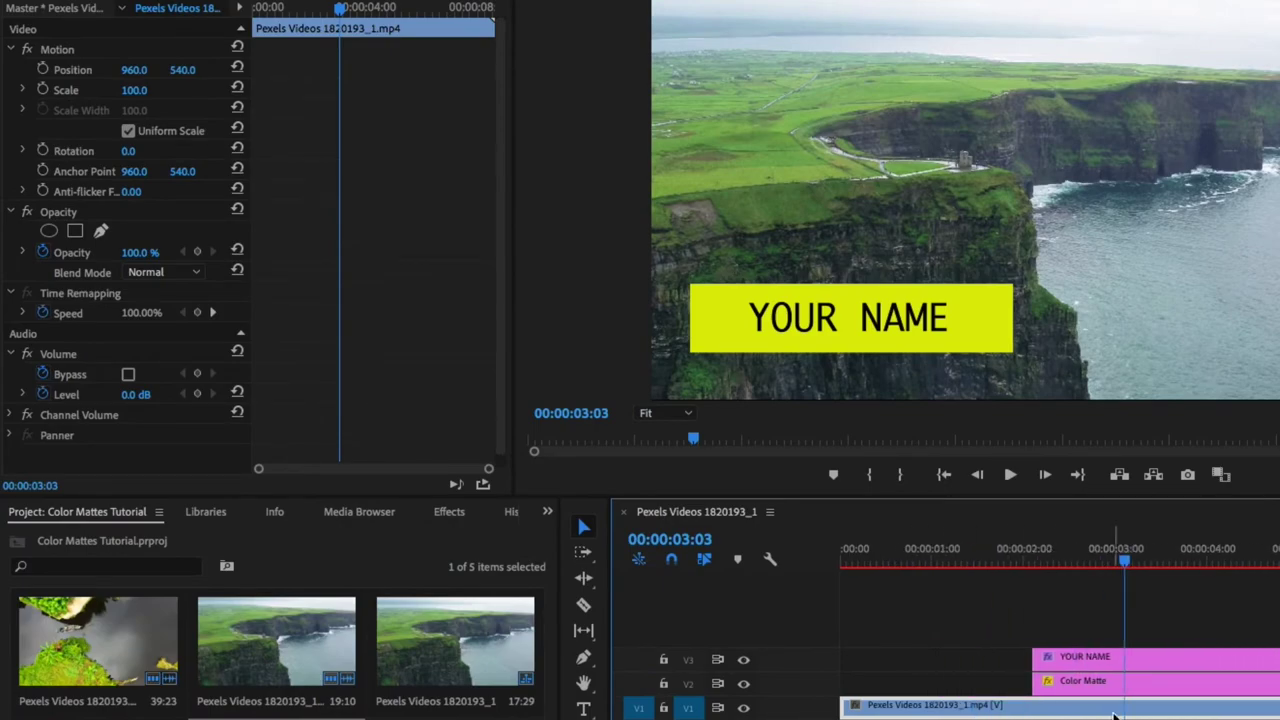
{"action": "left_click", "coordinate": [1131, 681]}
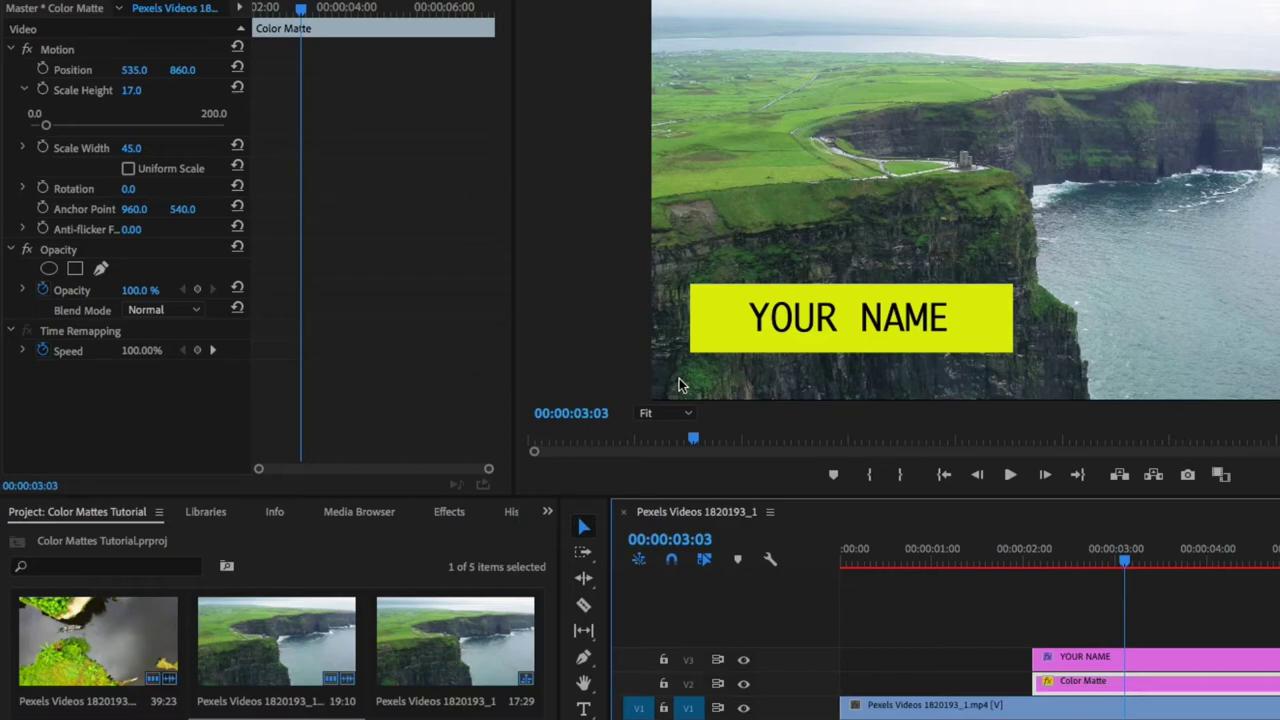
{"action": "key", "text": "ctrl+s"}
{"action": "left_click", "coordinate": [44, 70]}
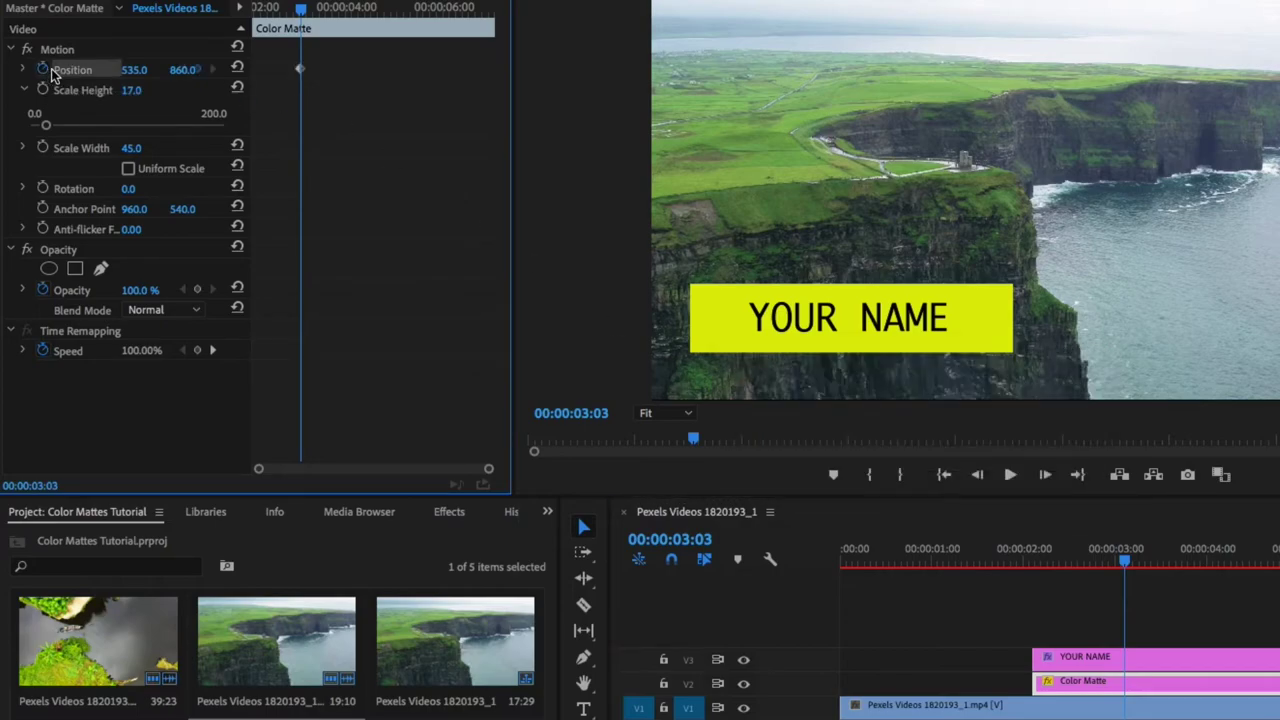
At 00:00:02:09, shift the Color Matte's horizontal Position until the bar is off the frame's left edge, and play the slide-in.
{"action": "left_click_drag", "start_coordinate": [1130, 568], "coordinate": [1054, 570]}
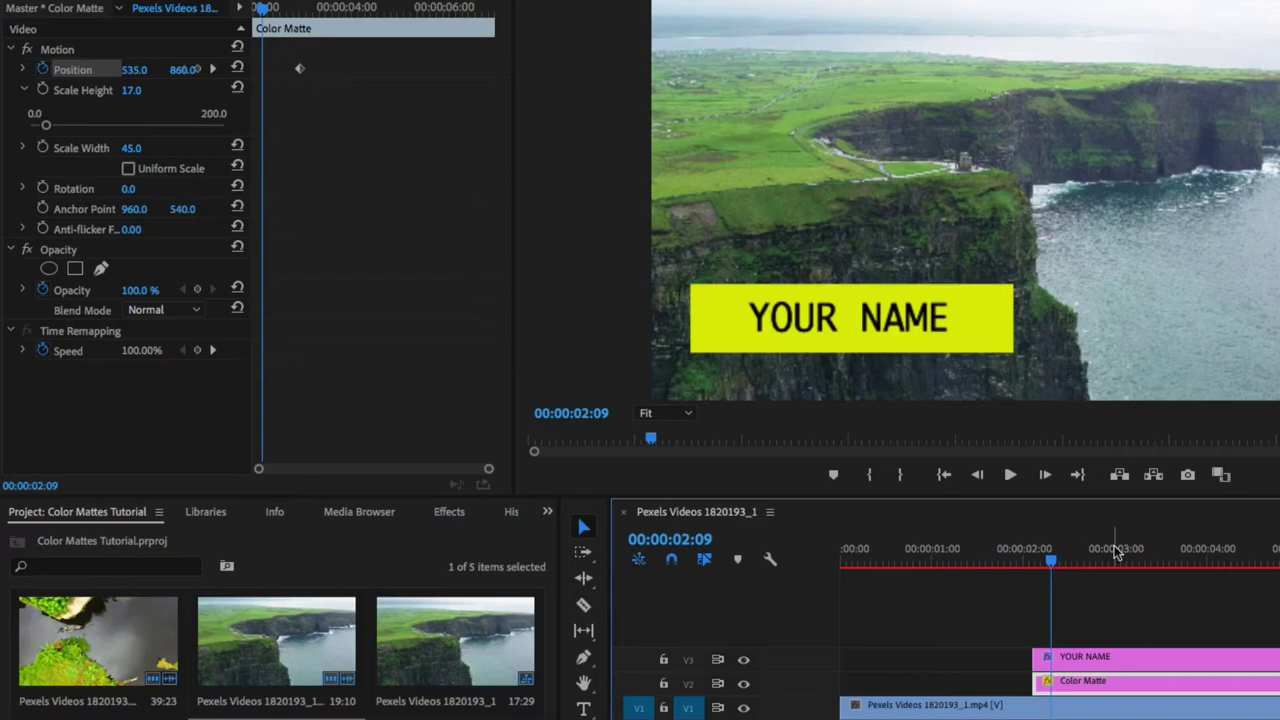
{"action": "left_click_drag", "start_coordinate": [145, 80], "coordinate": [40, 69]}
{"action": "key", "text": "space"}
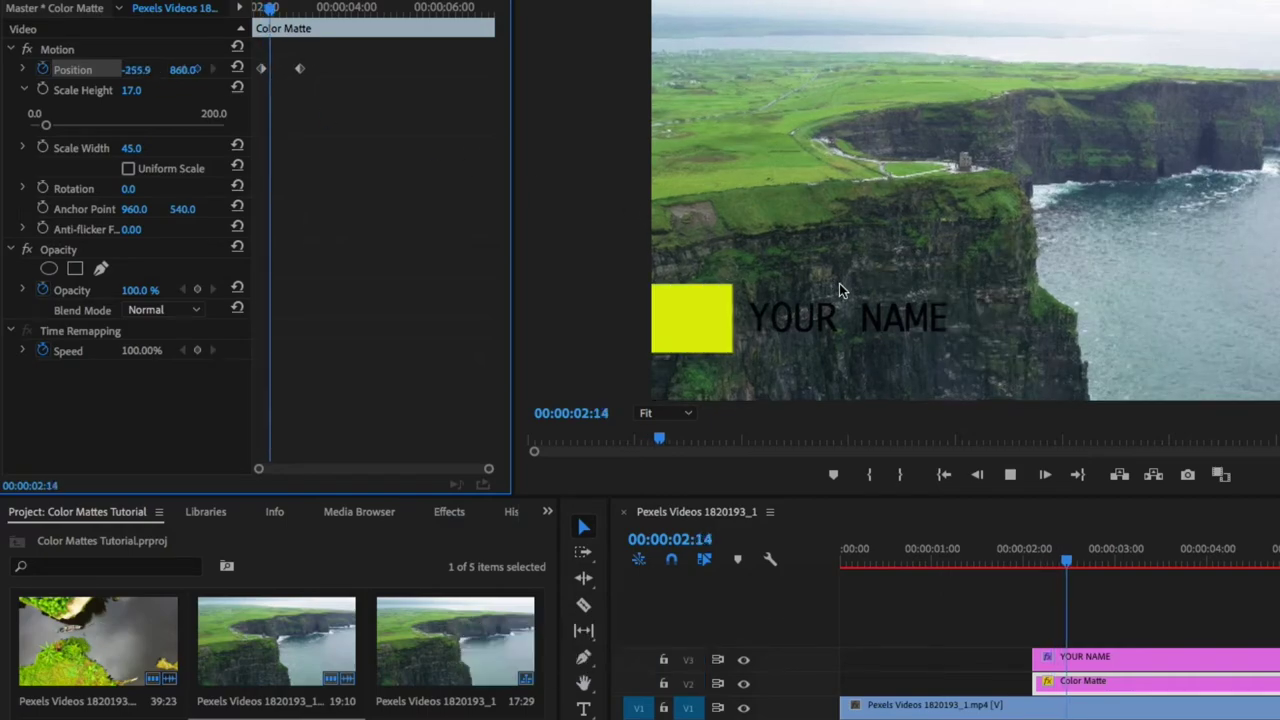
{"action": "key", "text": "space"}
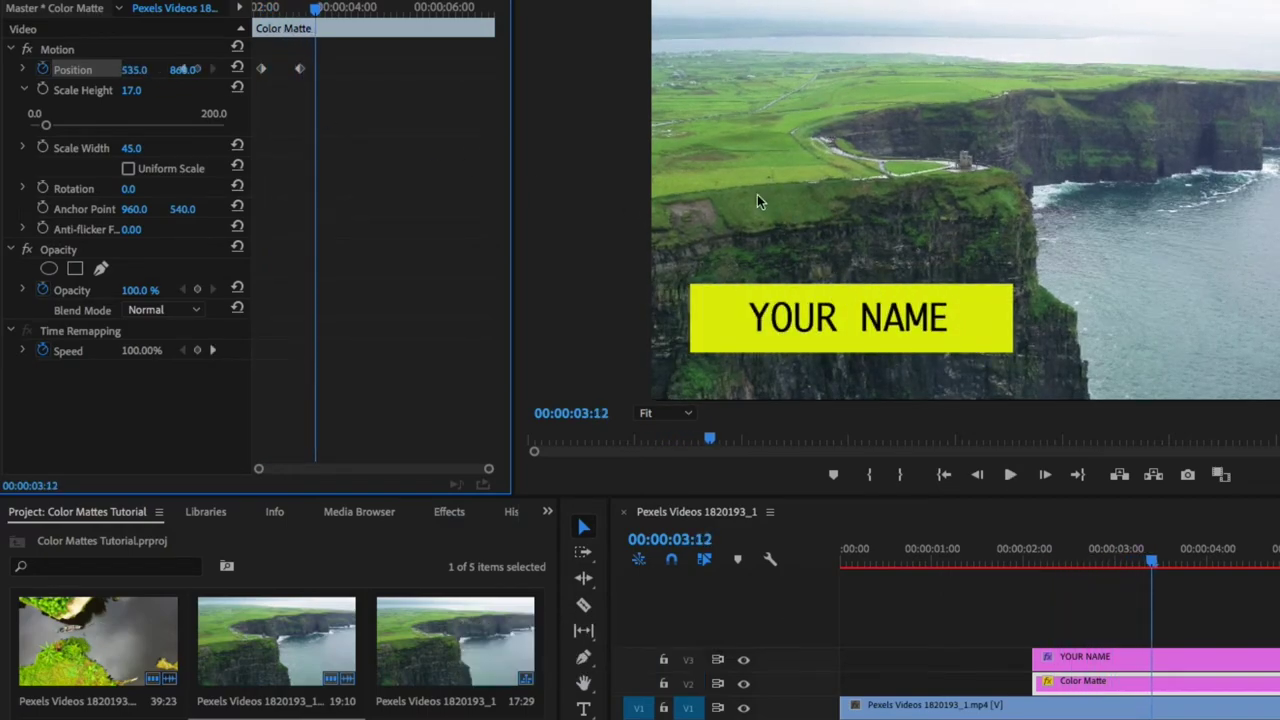
Move the Color Matte's first Position keyframe closer to the second to speed up the slide-in, and play it.
{"action": "left_click_drag", "start_coordinate": [262, 70], "coordinate": [289, 72]}
{"action": "left_click_drag", "start_coordinate": [1152, 566], "coordinate": [1021, 574]}
{"action": "key", "text": "space"}
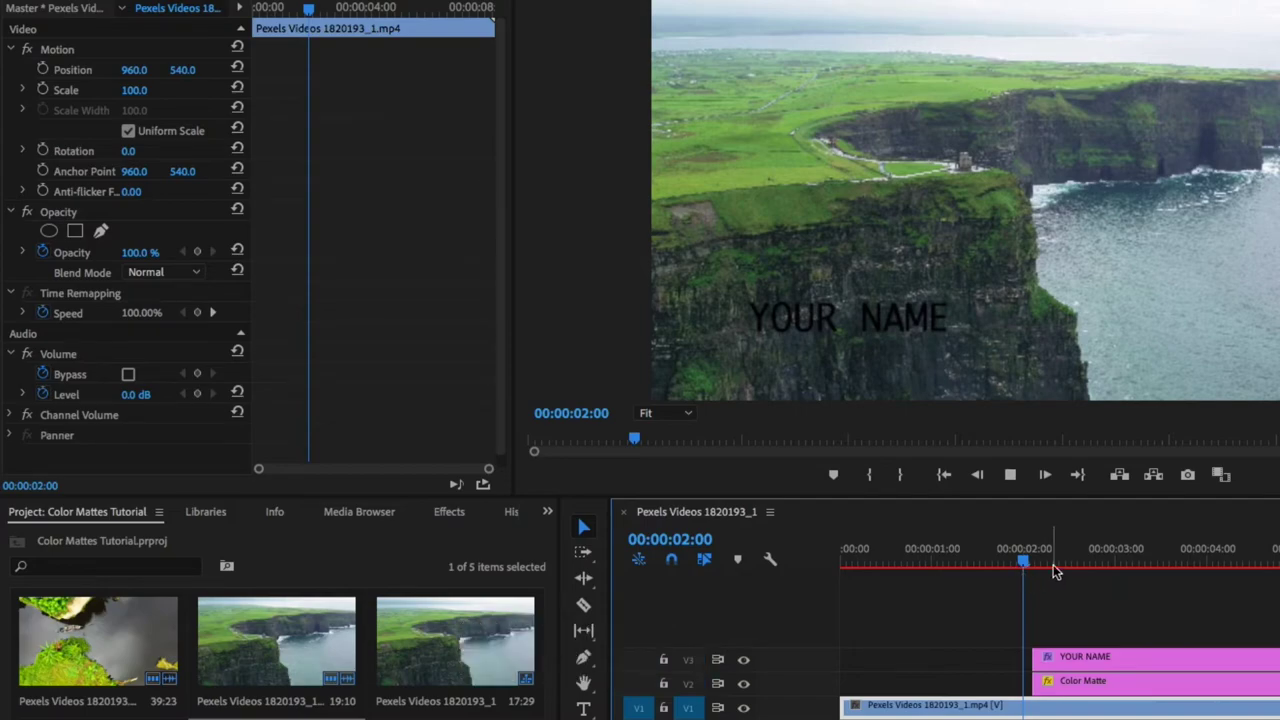
{"action": "key", "text": "space"}
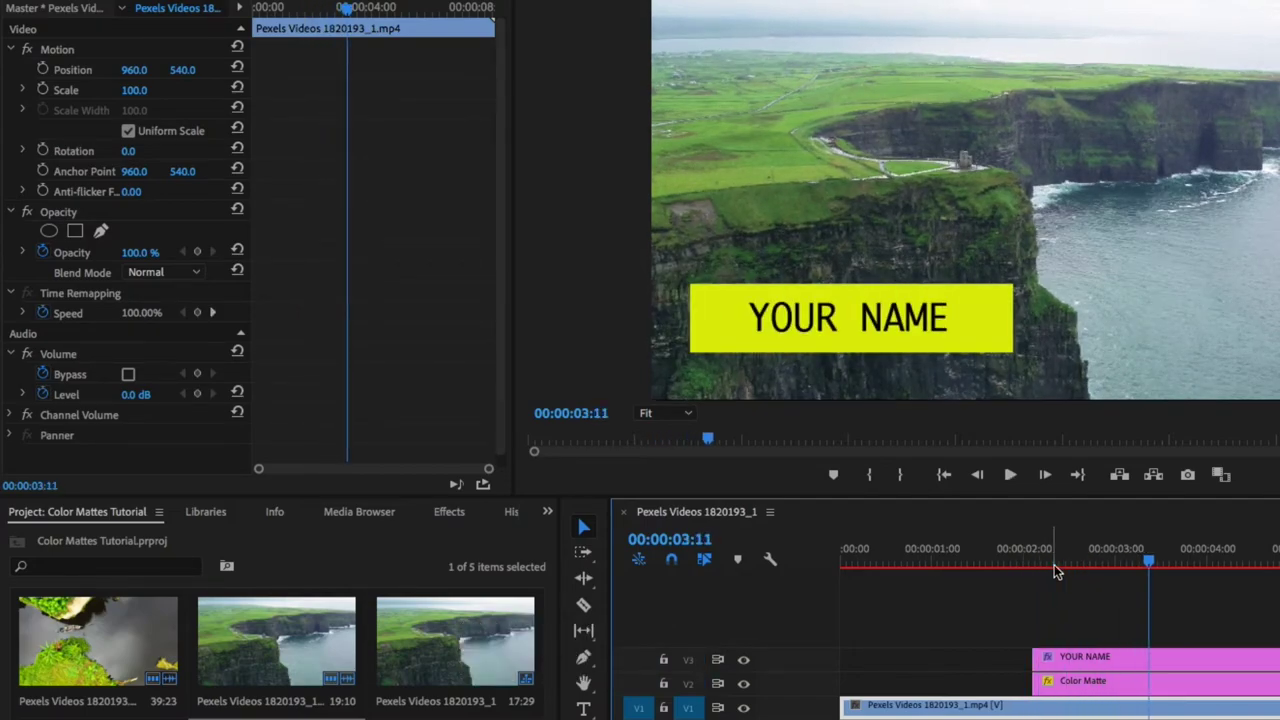
Tighten the Color Matte's two Position keyframes and apply eased temporal interpolation to both.
{"action": "left_click", "coordinate": [1140, 690]}
{"action": "left_click", "coordinate": [303, 63]}
{"action": "left_click_drag", "start_coordinate": [303, 63], "coordinate": [266, 80]}
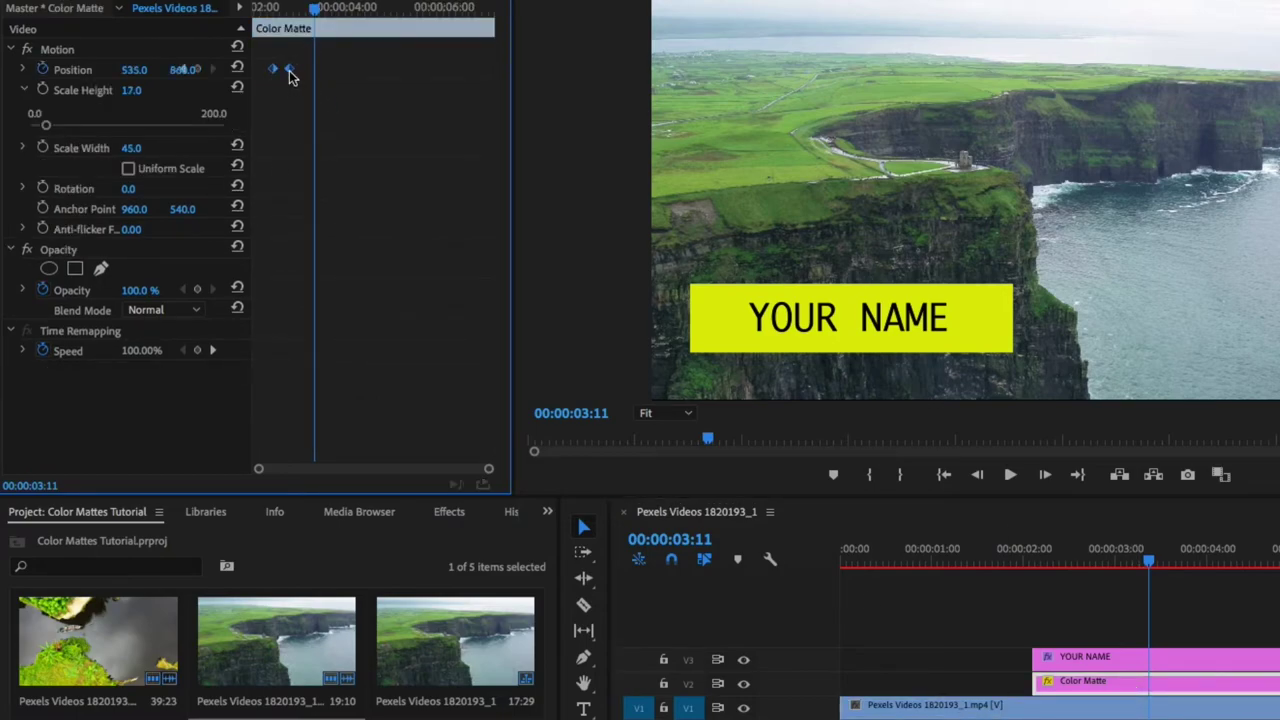
{"action": "right_click", "coordinate": [289, 75]}
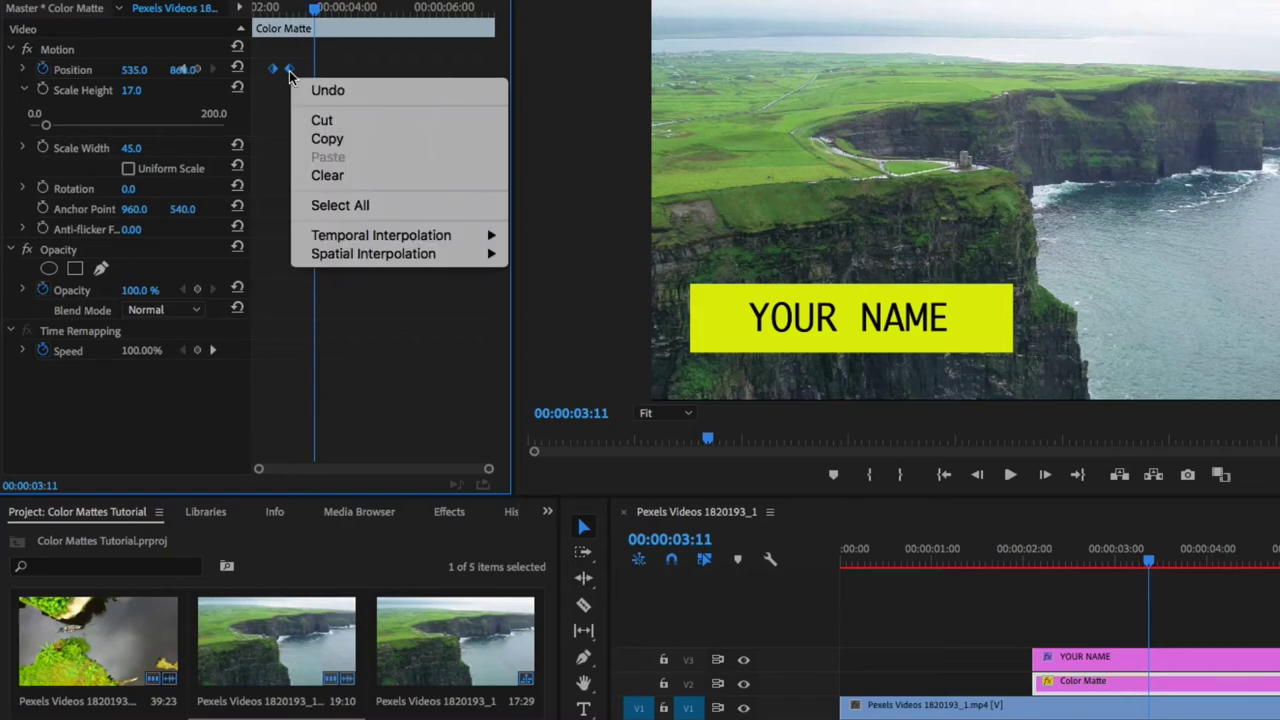
{"action": "mouse_move", "coordinate": [471, 235]}
{"action": "left_click", "coordinate": [566, 338]}
Play the yellow bar's eased slide-in from just before the lower-third clips.
{"action": "left_click_drag", "start_coordinate": [1115, 561], "coordinate": [1088, 563]}
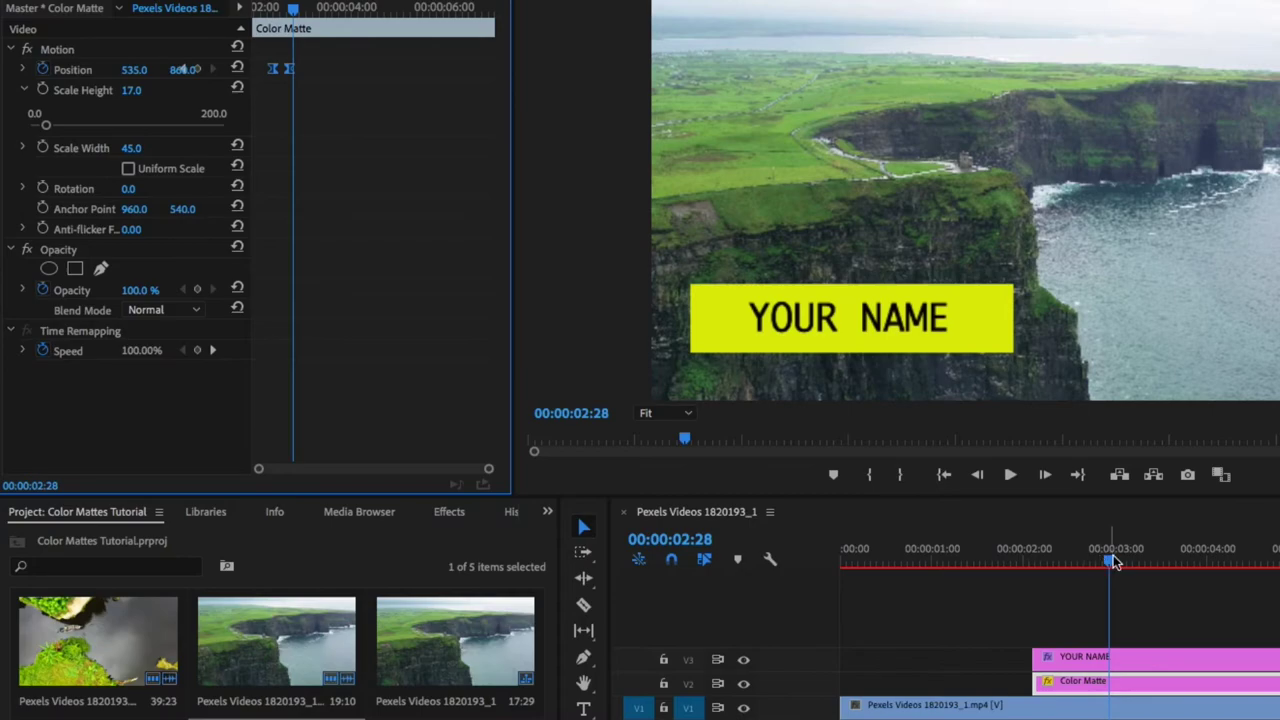
{"action": "left_click", "coordinate": [1000, 563]}
{"action": "key", "text": "space"}
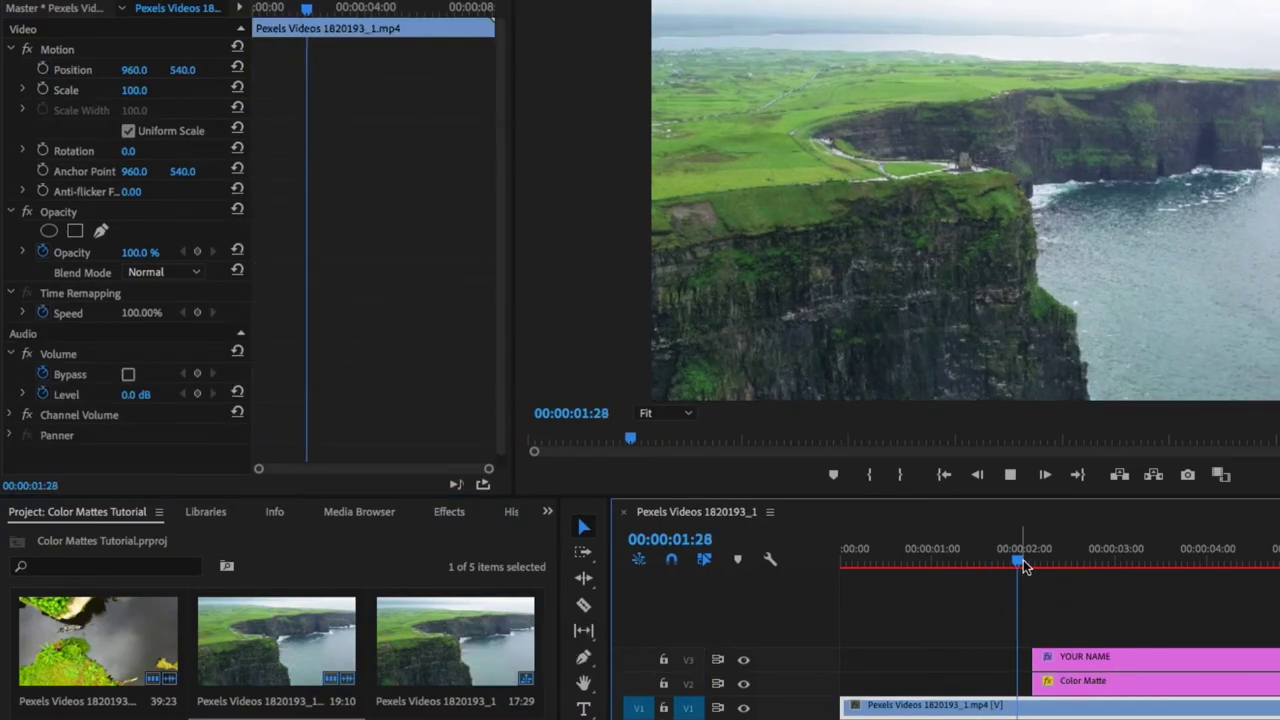
{"action": "key", "text": "space"}
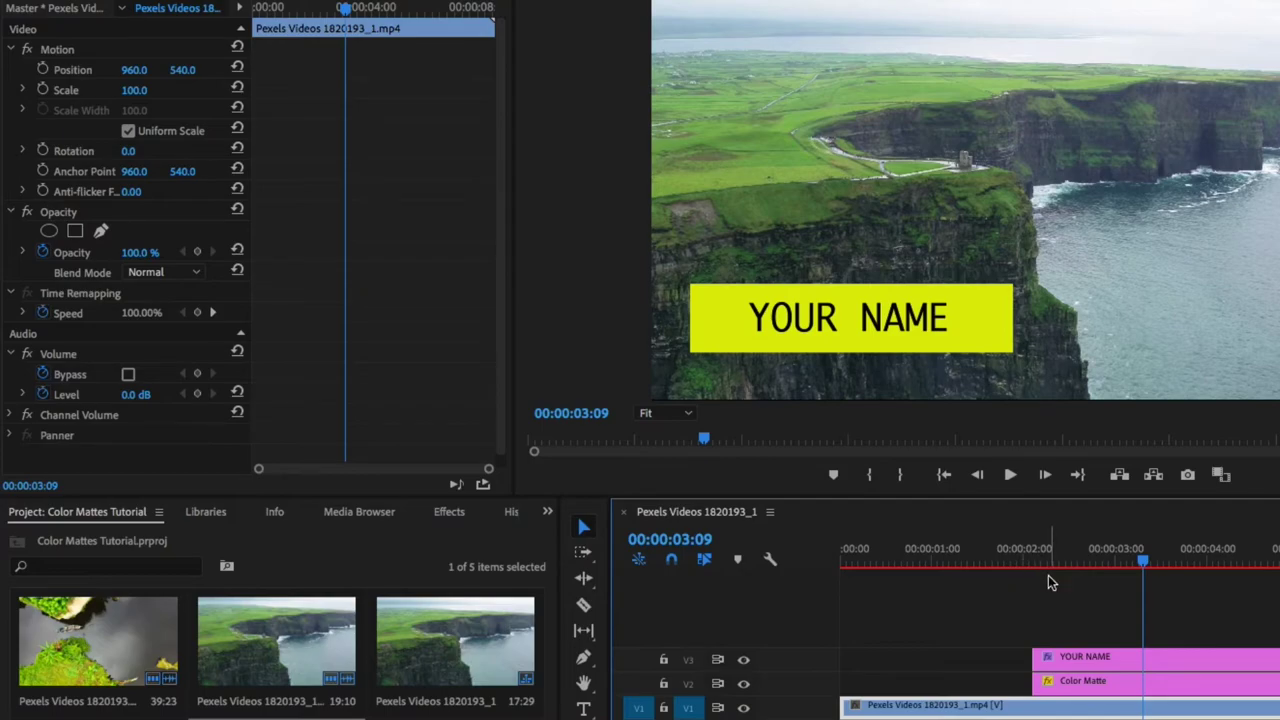
Start animating the YOUR NAME clip's Motion Position with a keyframe at 00:00:03:00, once the bar has slid in.
{"action": "left_click", "coordinate": [1168, 658]}
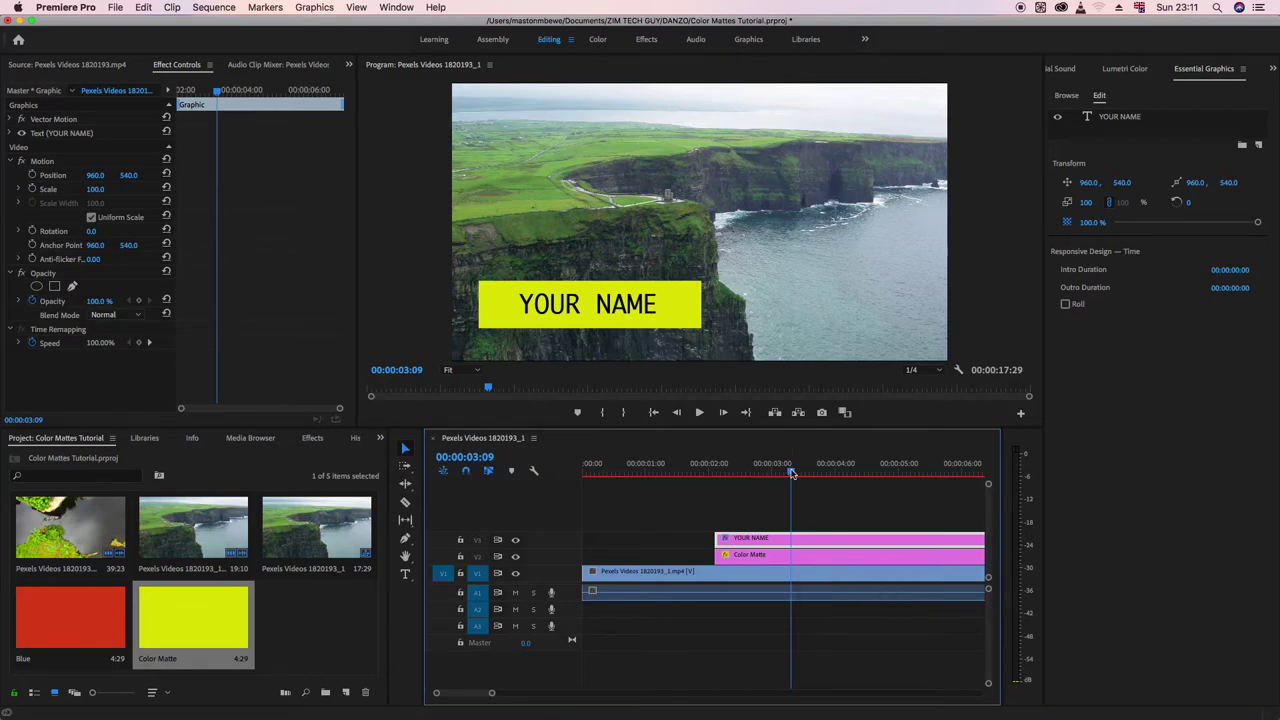
{"action": "left_click", "coordinate": [758, 476]}
{"action": "left_click_drag", "start_coordinate": [758, 478], "coordinate": [690, 478]}
{"action": "key", "text": "space"}
{"action": "key", "text": "space"}
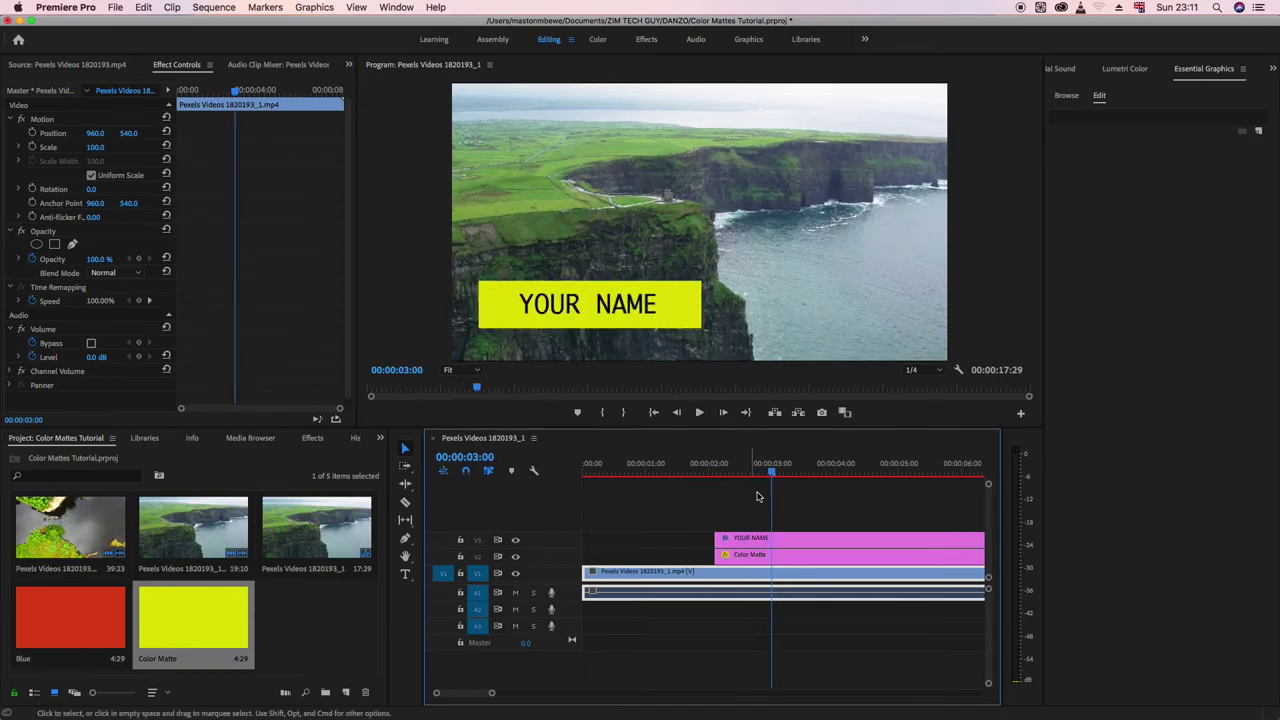
{"action": "left_click", "coordinate": [772, 545]}
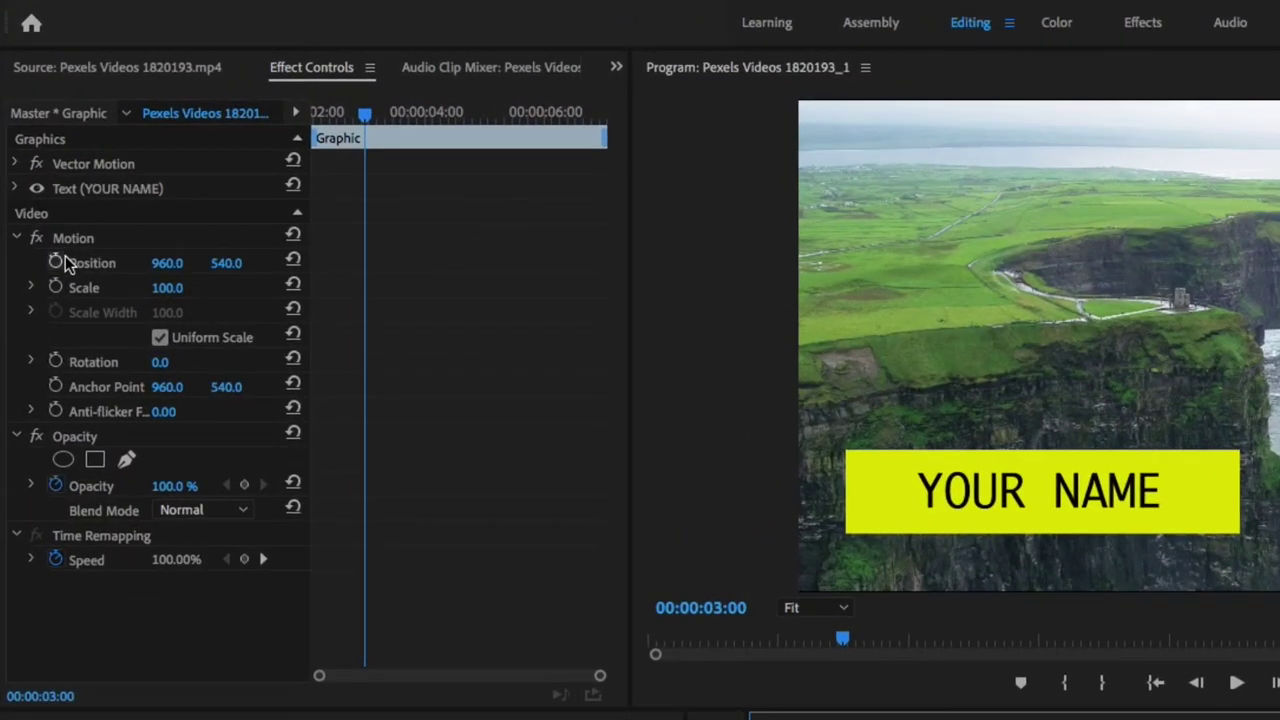
{"action": "left_click", "coordinate": [32, 175]}
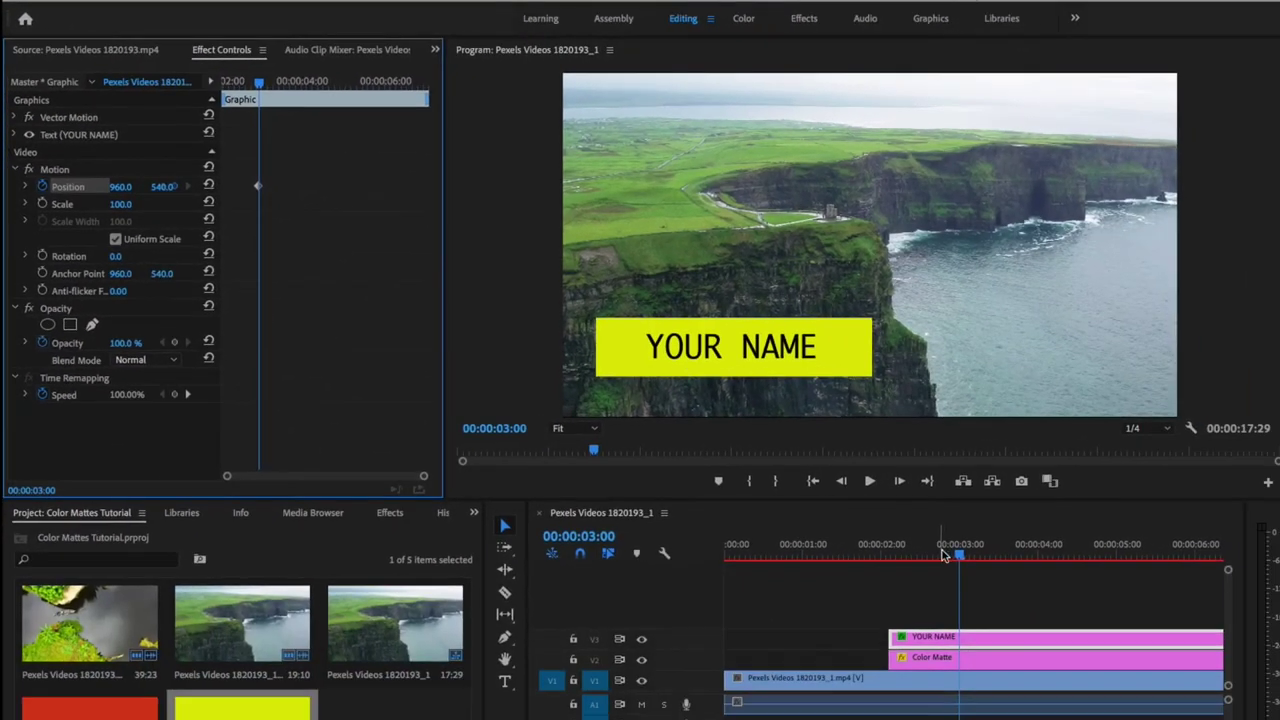
At 00:00:02:16, set the YOUR NAME clip's horizontal Motion Position to 141, moving the text out of the frame.
{"action": "left_click_drag", "start_coordinate": [957, 556], "coordinate": [922, 561]}
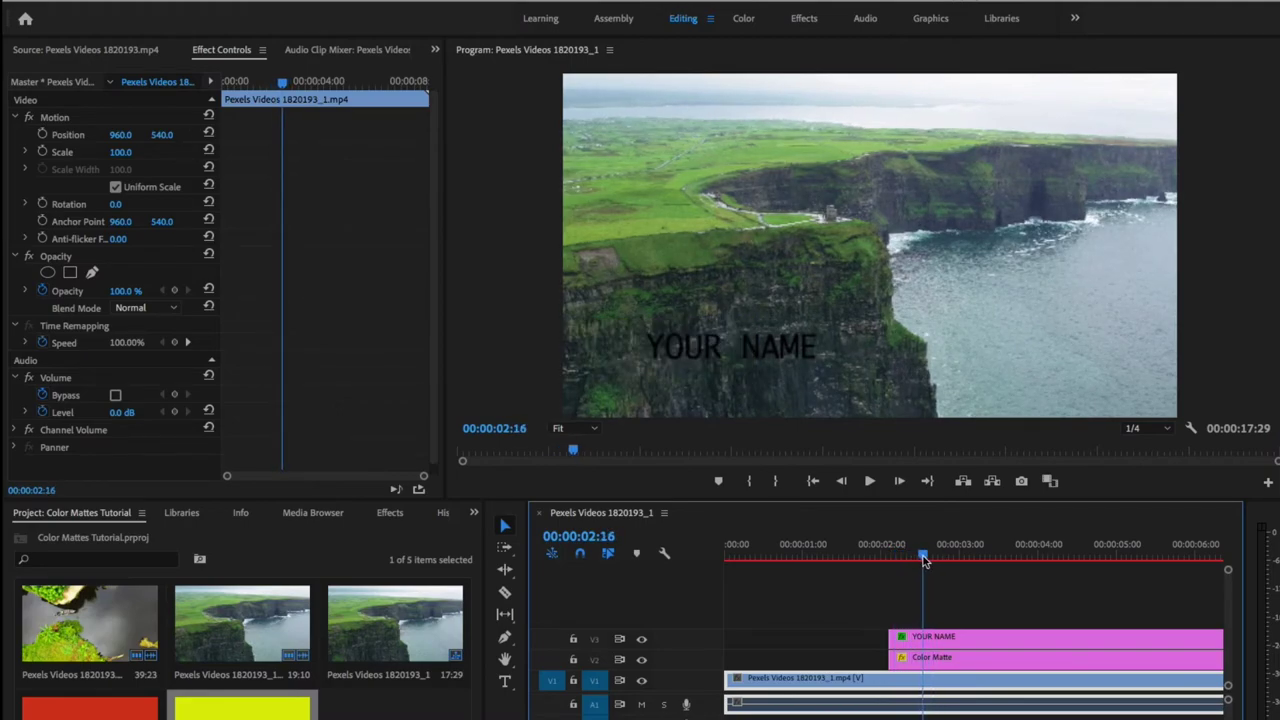
{"action": "left_click", "coordinate": [928, 640]}
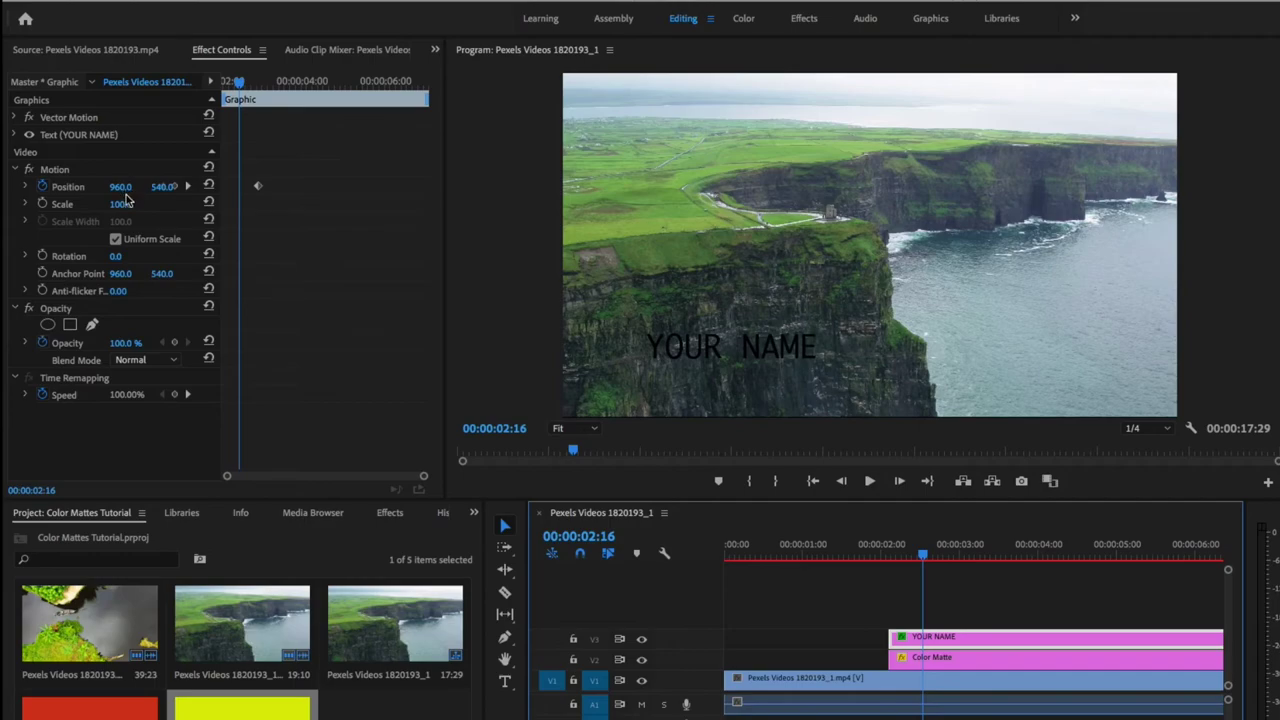
{"action": "left_click_drag", "start_coordinate": [122, 187], "coordinate": [2, 187]}
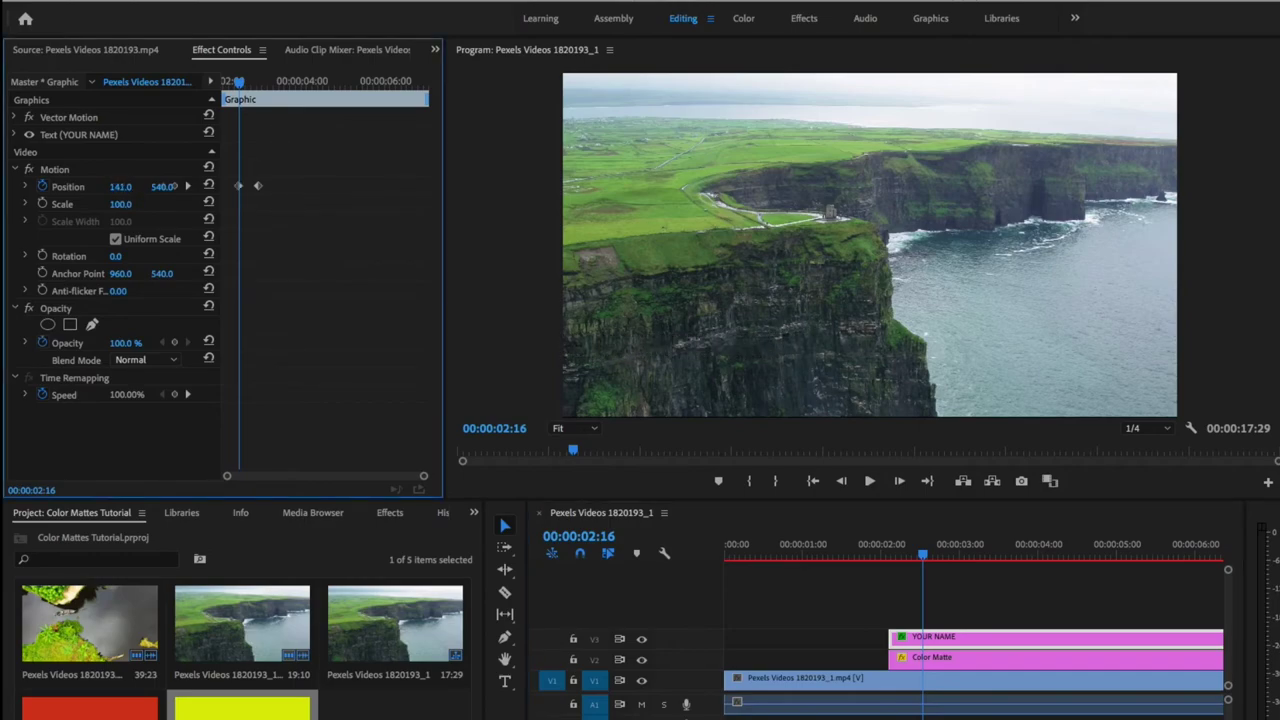
Play the YOUR NAME text's slide-in and apply Ease In temporal interpolation to both of its Position keyframes.
{"action": "key", "text": "space"}
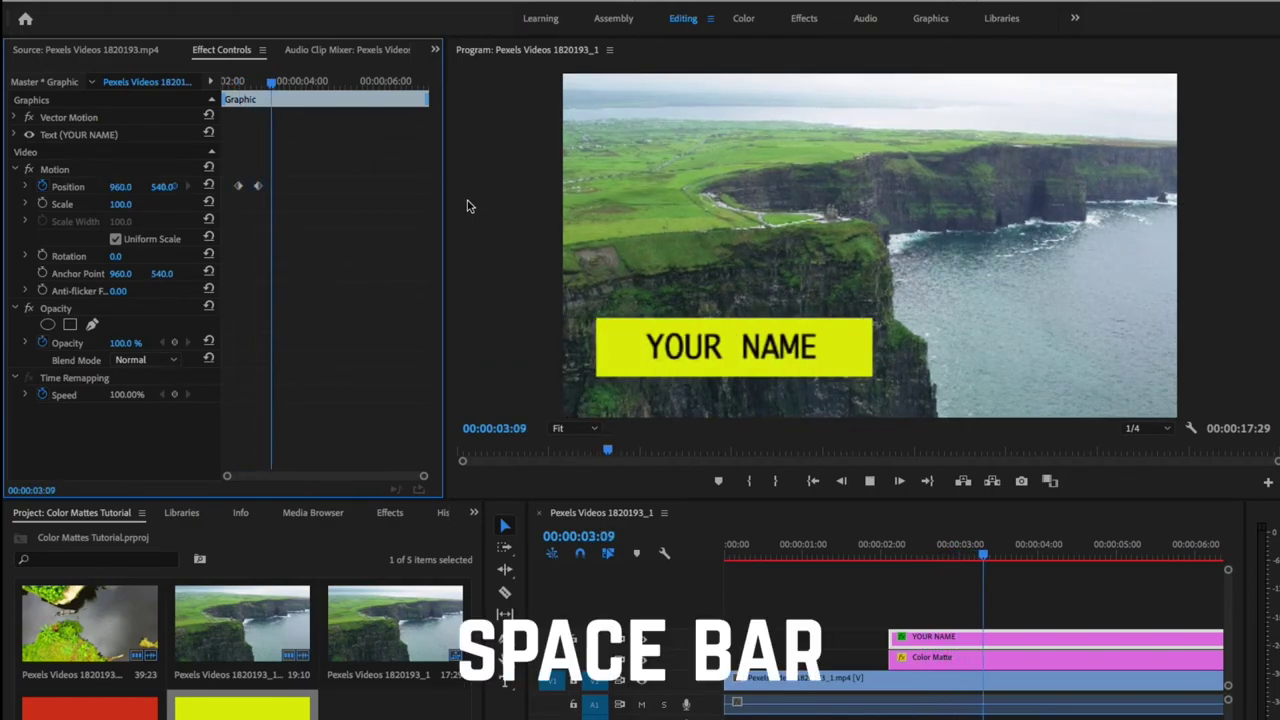
{"action": "key", "text": "space"}
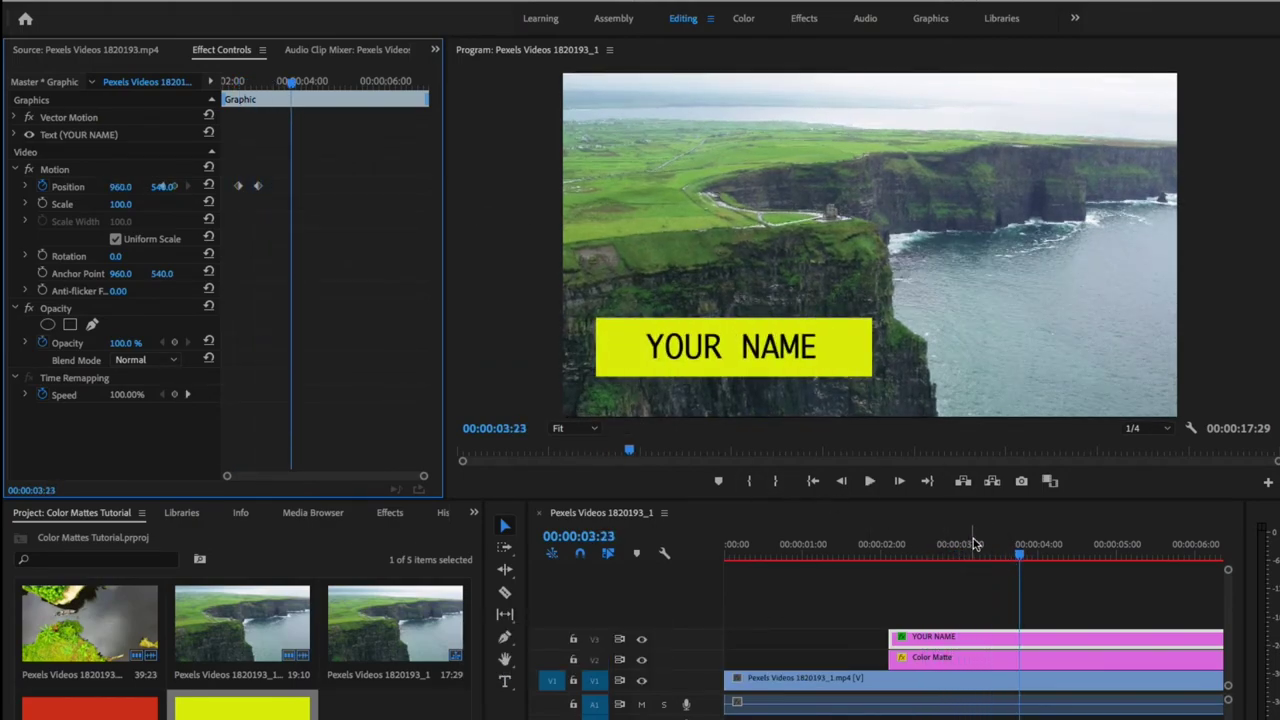
{"action": "left_click_drag", "start_coordinate": [224, 176], "coordinate": [277, 200]}
{"action": "right_click", "coordinate": [259, 192]}
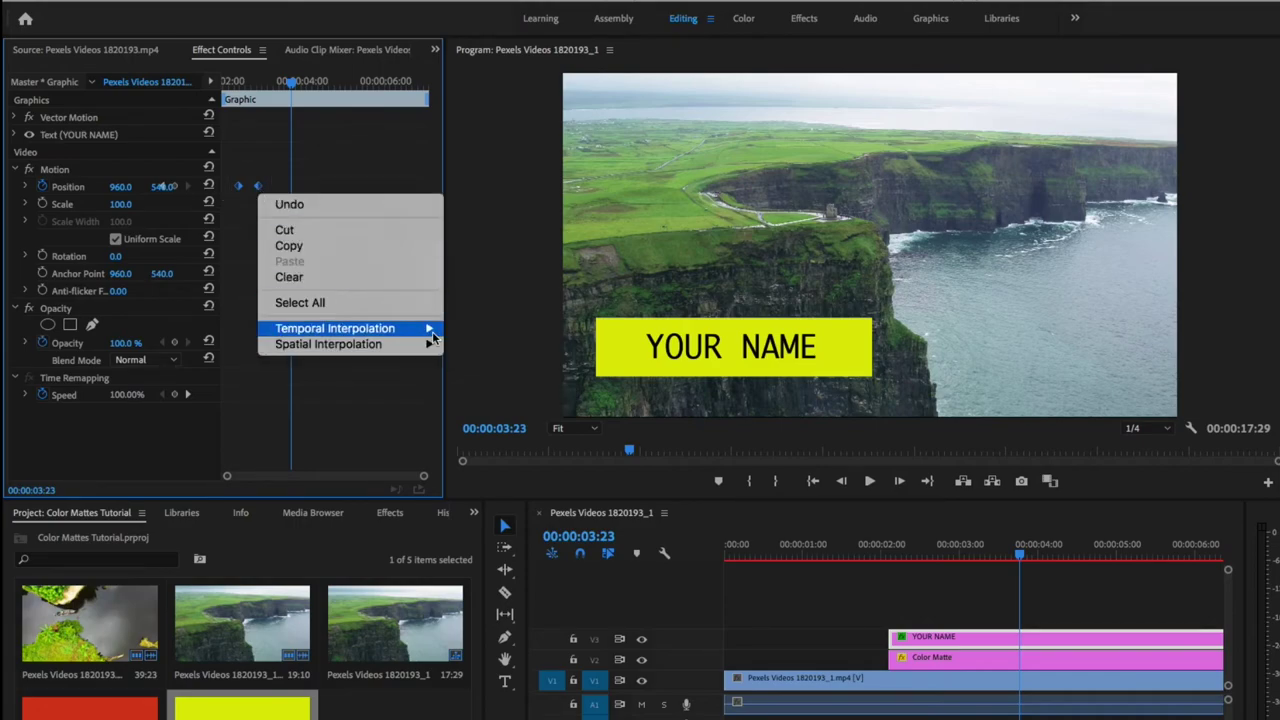
{"action": "mouse_move", "coordinate": [430, 332]}
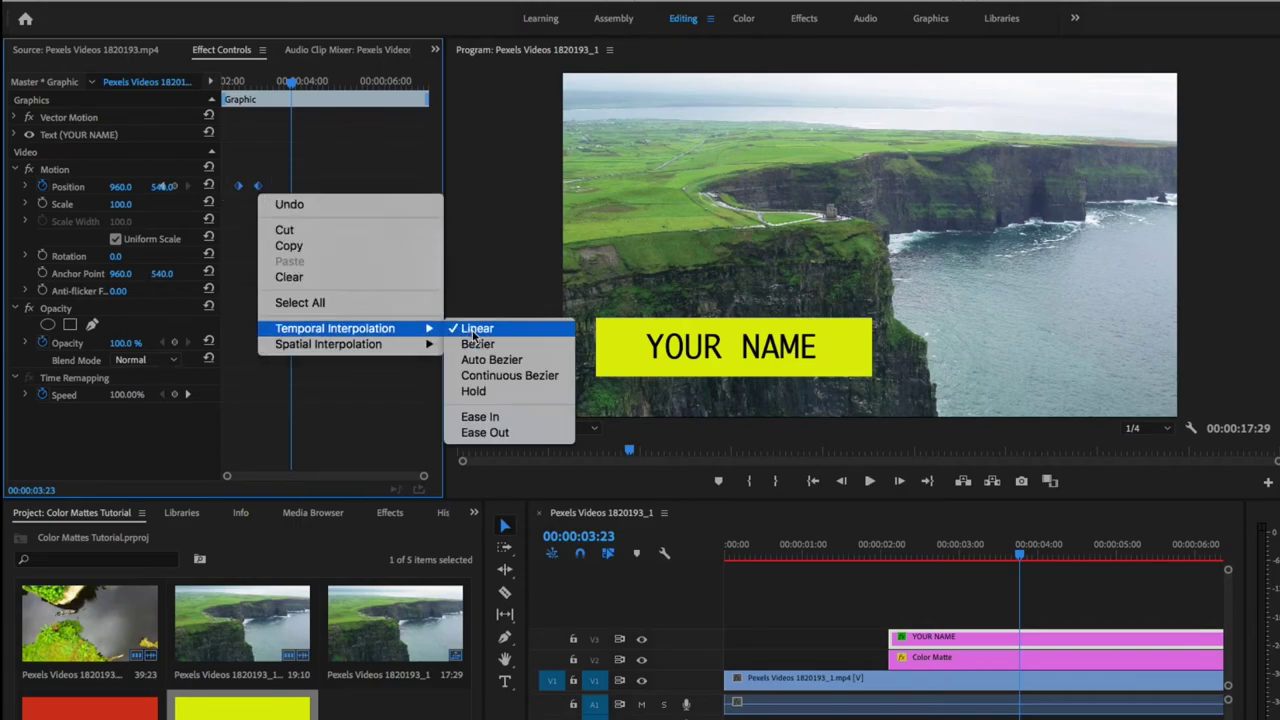
{"action": "left_click", "coordinate": [505, 419]}
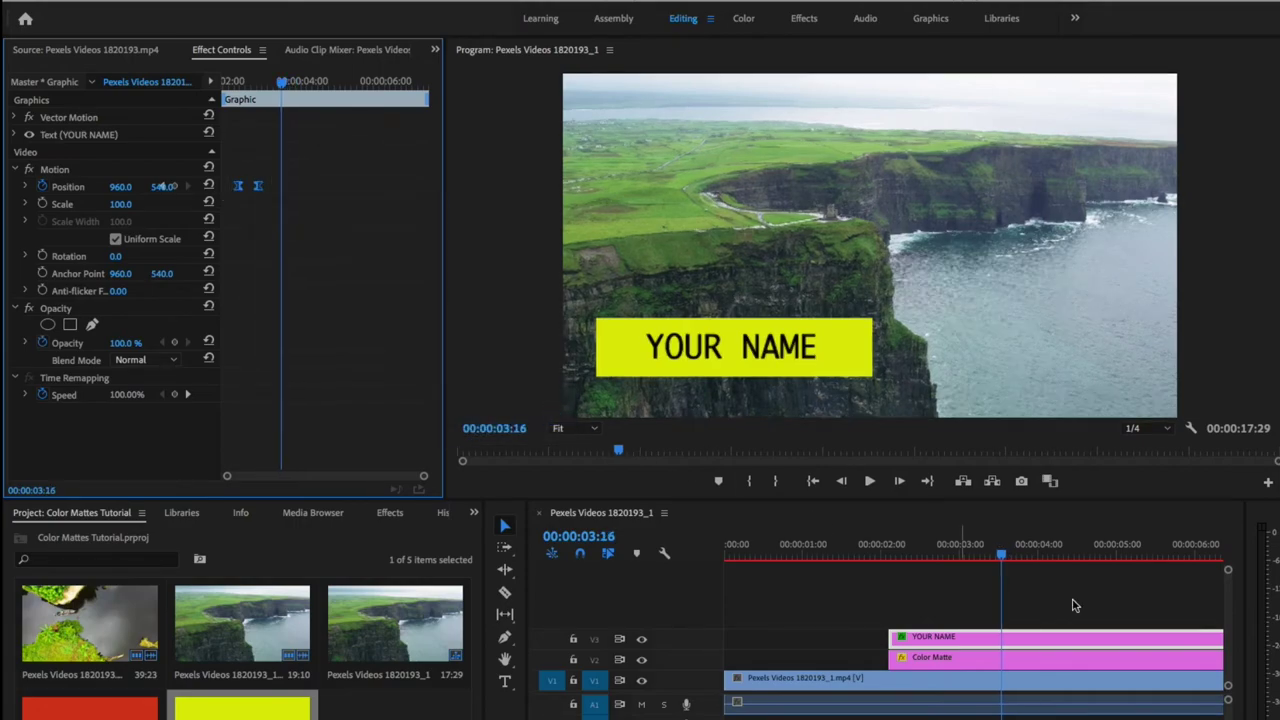
Play the eased text slide-in over the yellow bar from just before the lower-third clips.
{"action": "left_click", "coordinate": [870, 544]}
{"action": "key", "text": "space"}
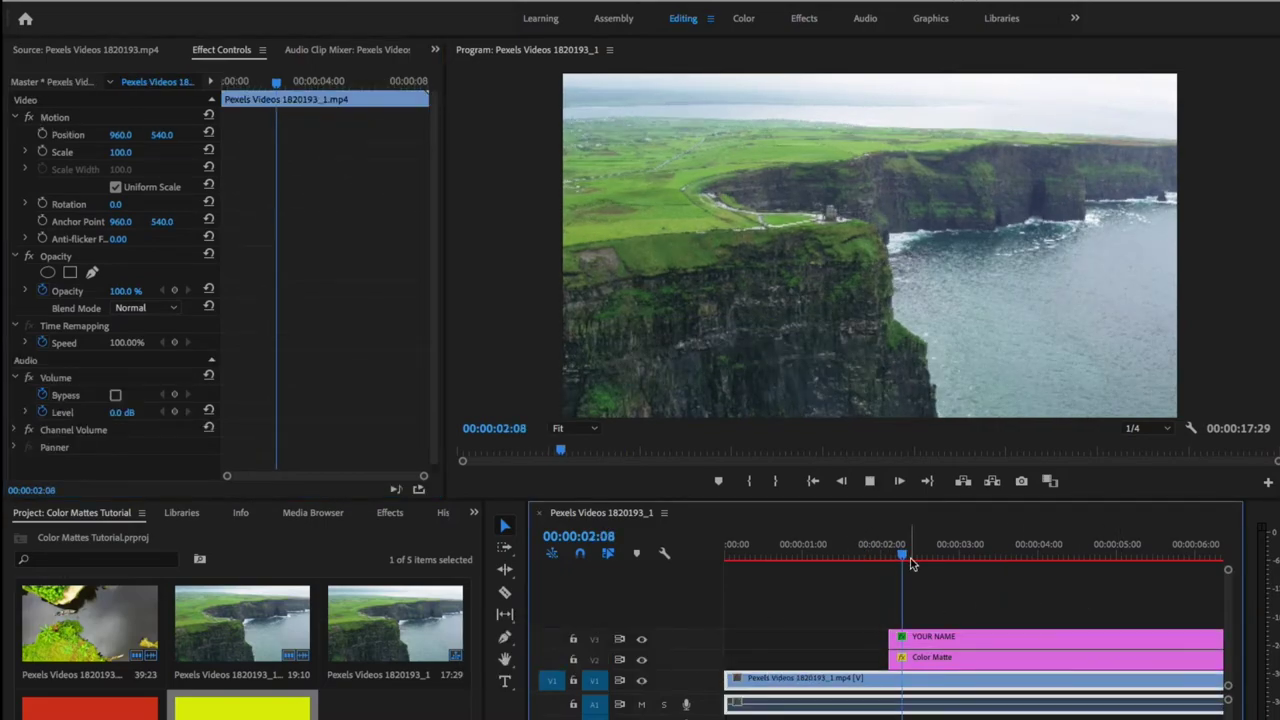
{"action": "key", "text": "space"}
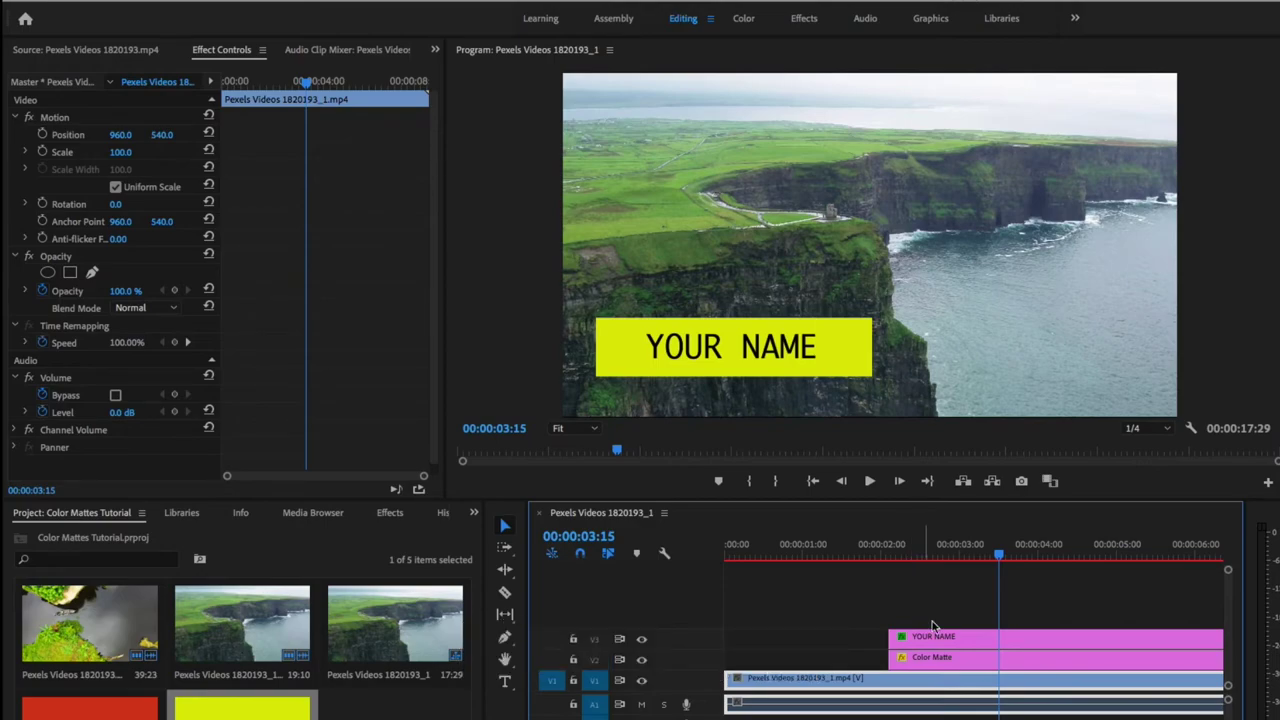
Paste copies of the YOUR NAME clip's two Position keyframes at 00:00:06:20 and reverse their order so the text slides out.
{"action": "key", "text": "minus"}
{"action": "key", "text": "minus"}
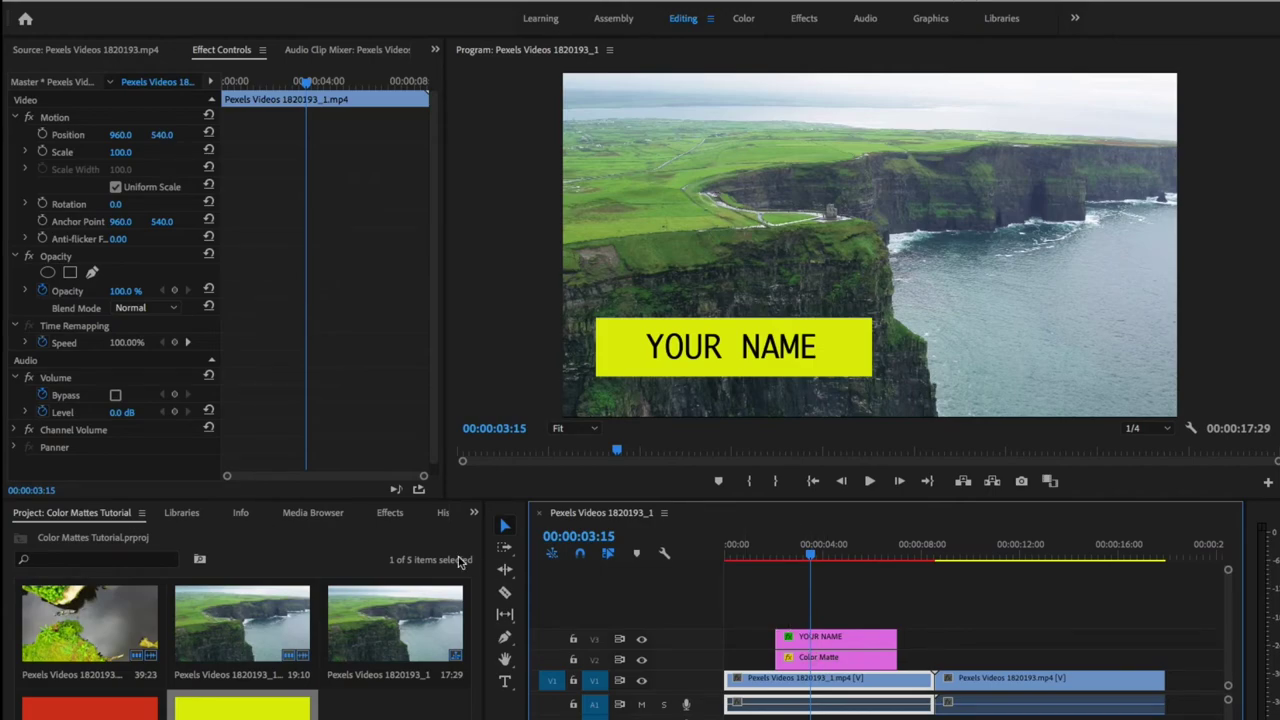
{"action": "left_click_drag", "start_coordinate": [812, 562], "coordinate": [888, 557]}
{"action": "left_click", "coordinate": [884, 640]}
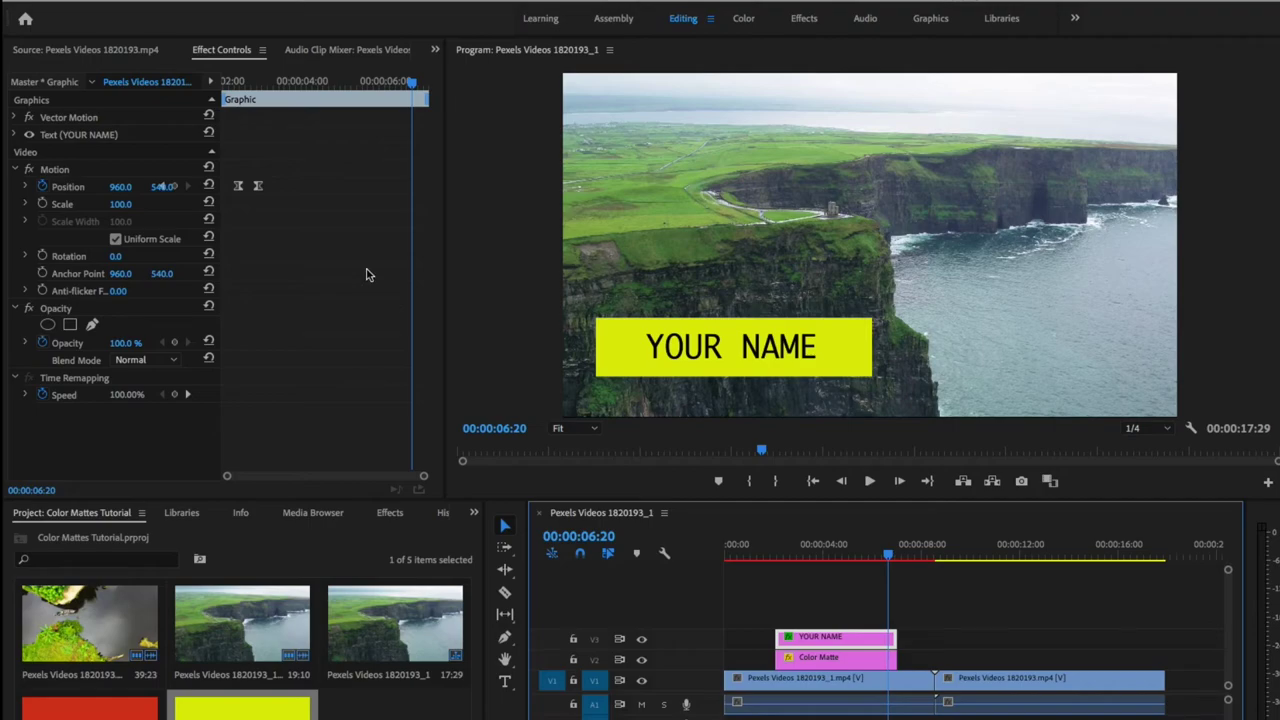
{"action": "left_click_drag", "start_coordinate": [298, 172], "coordinate": [231, 197]}
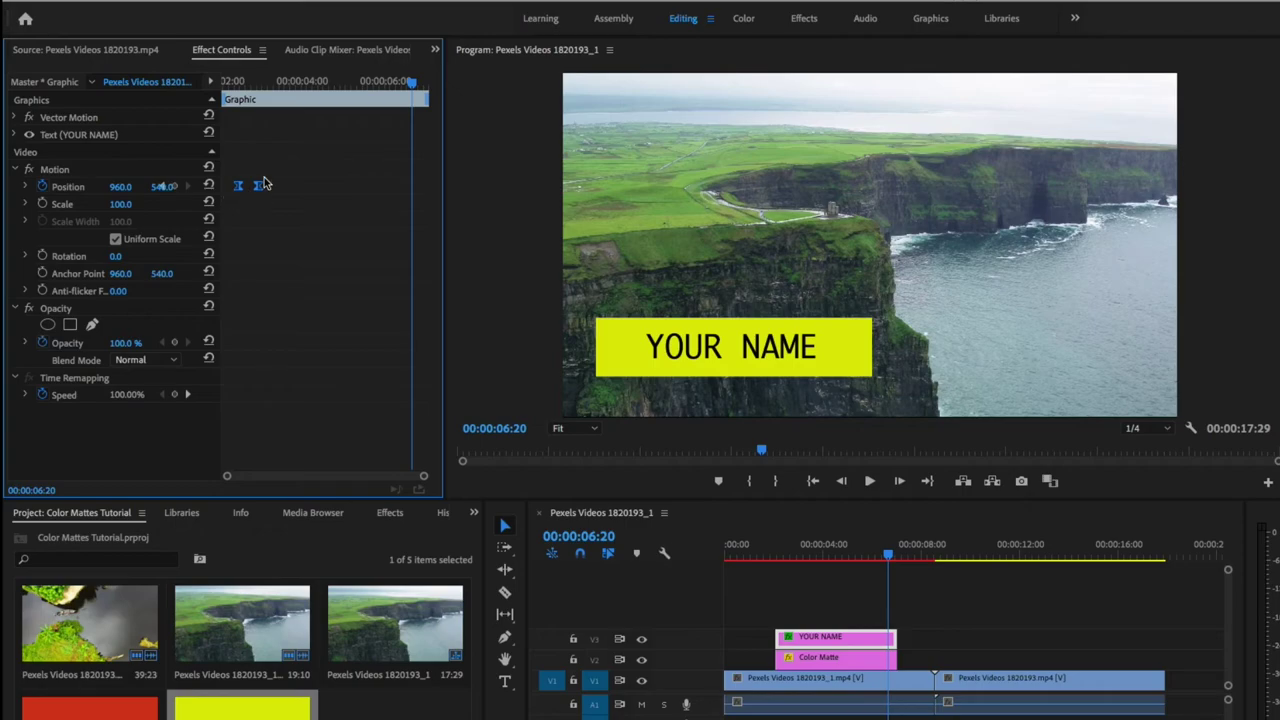
{"action": "key", "text": "ctrl+c"}
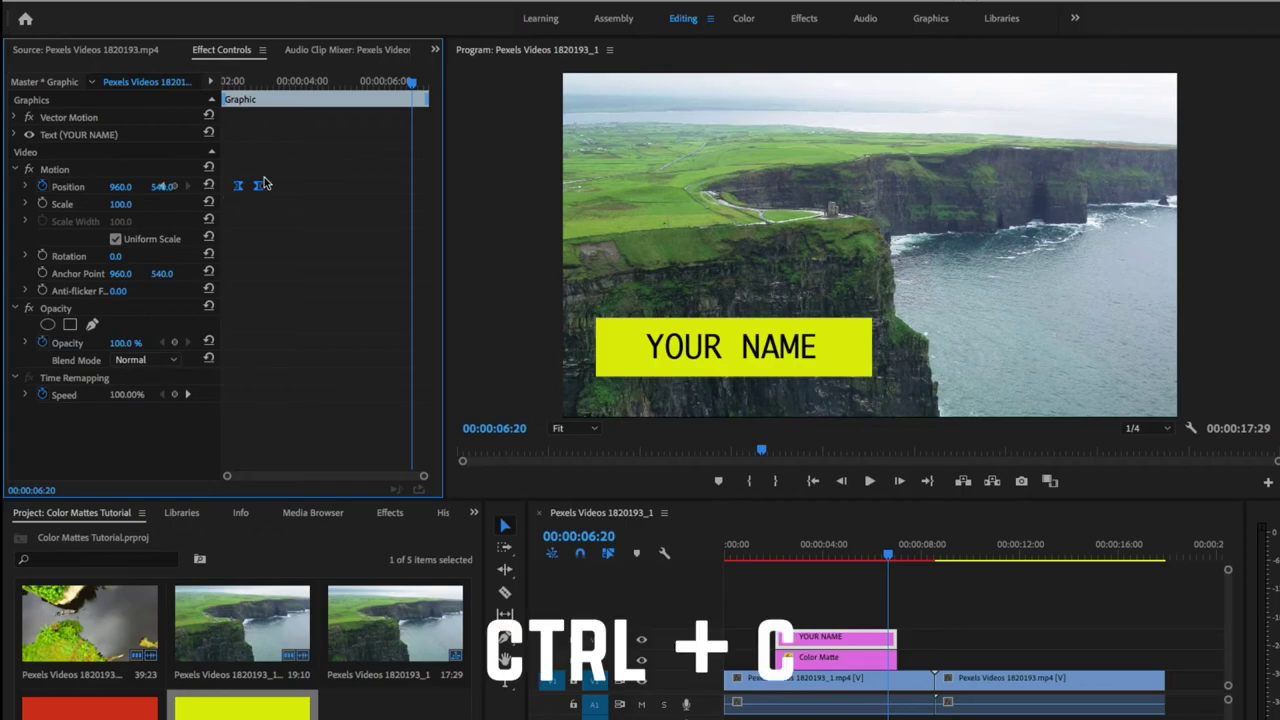
{"action": "left_click", "coordinate": [415, 193]}
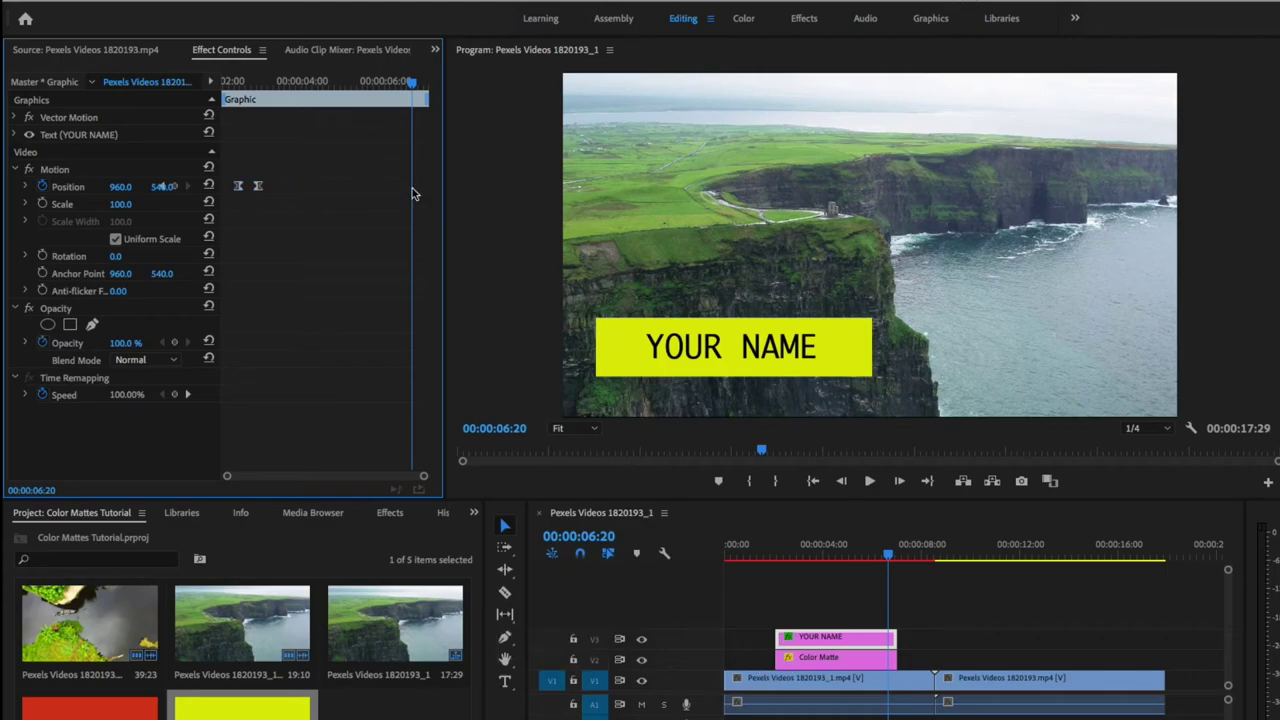
{"action": "key", "text": "ctrl+v"}
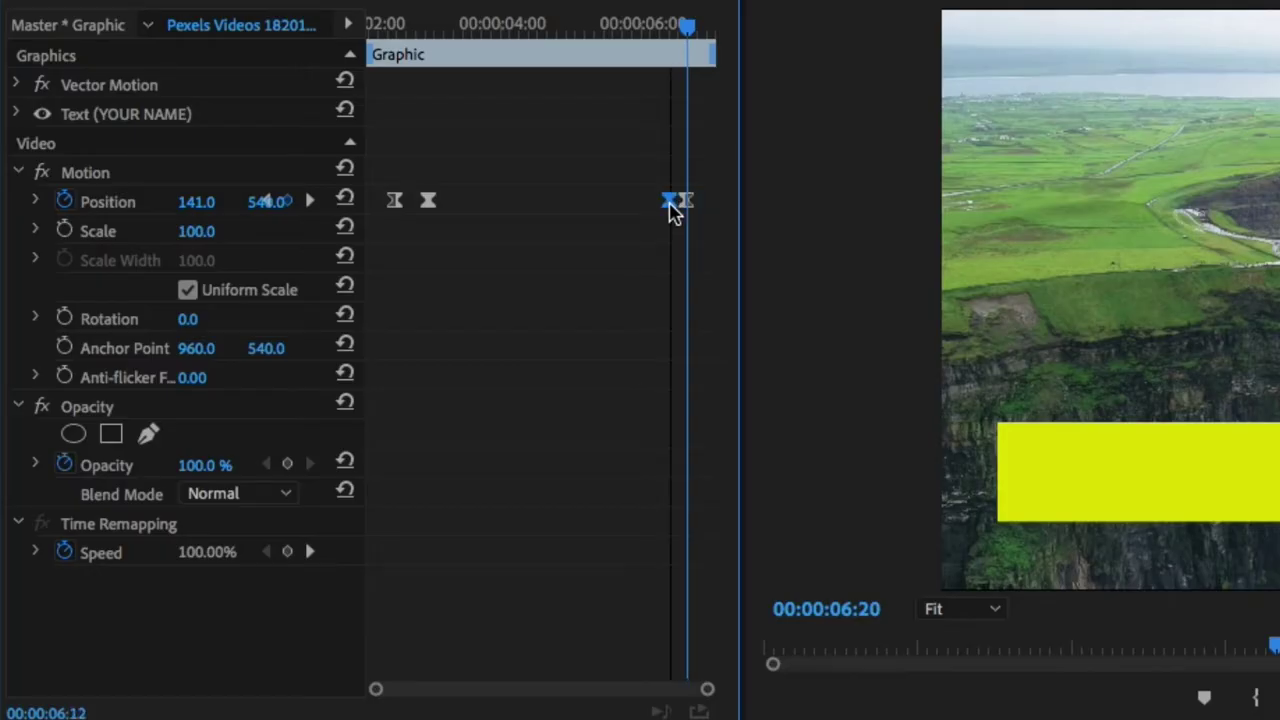
{"action": "mouse_move", "coordinate": [686, 205]}
{"action": "left_mouse_down"}
{"action": "mouse_move", "coordinate": [702, 210]}
{"action": "mouse_move", "coordinate": [674, 209]}
{"action": "mouse_move", "coordinate": [690, 209]}
{"action": "left_mouse_up"}
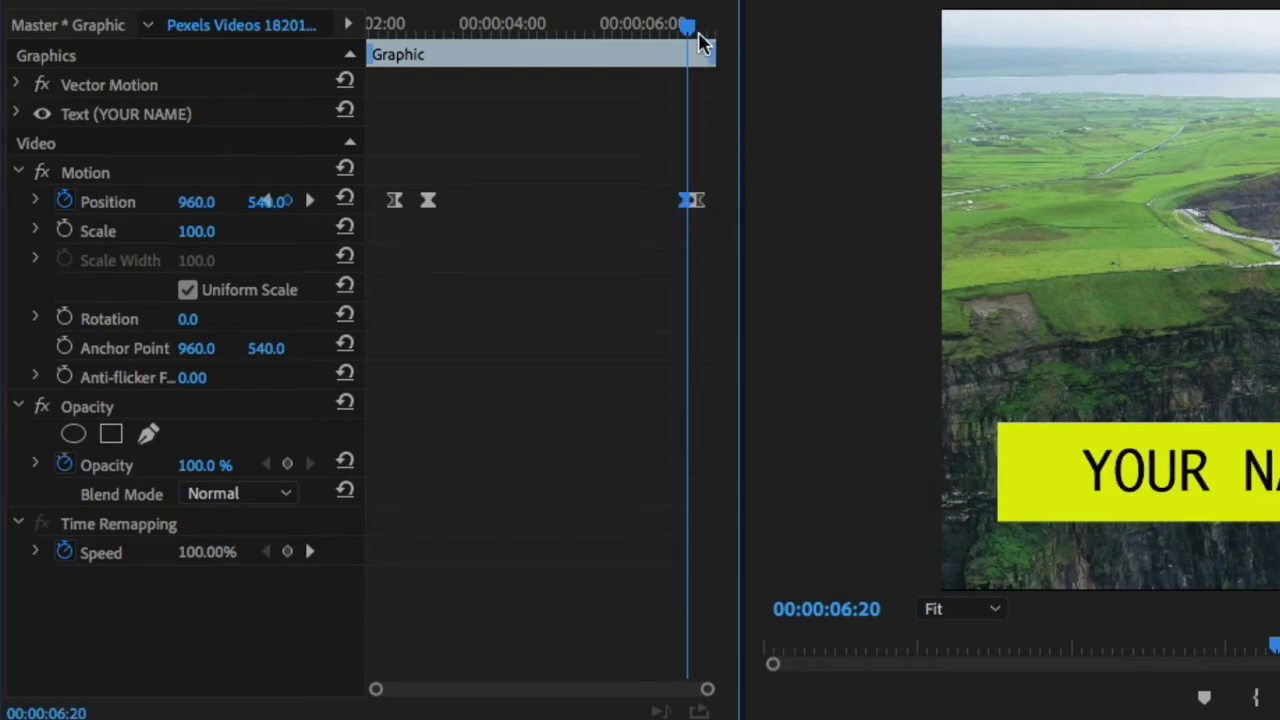
Play the end of the lower third to check the YOUR NAME text's slide-out.
{"action": "left_click_drag", "start_coordinate": [688, 28], "coordinate": [681, 30]}
{"action": "key", "text": "space"}
{"action": "key", "text": "space"}
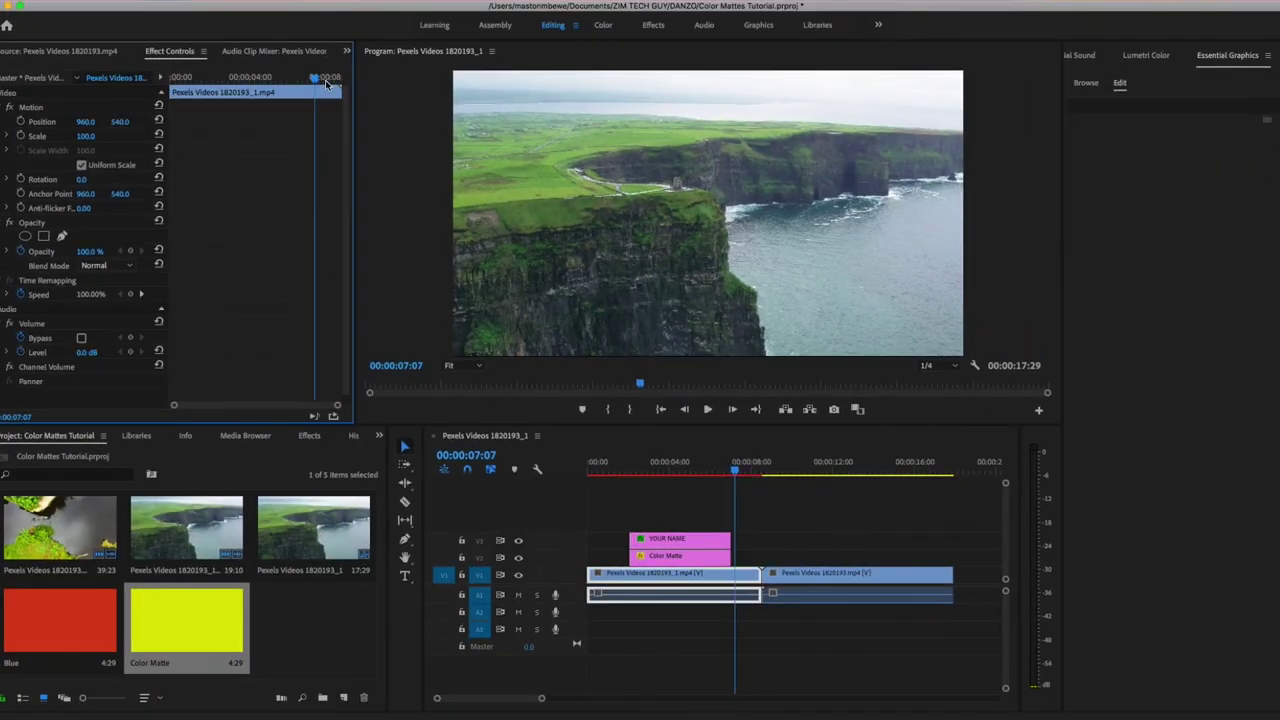
{"action": "left_click_drag", "start_coordinate": [325, 84], "coordinate": [256, 88]}
{"action": "key", "text": "space"}
{"action": "key", "text": "space"}
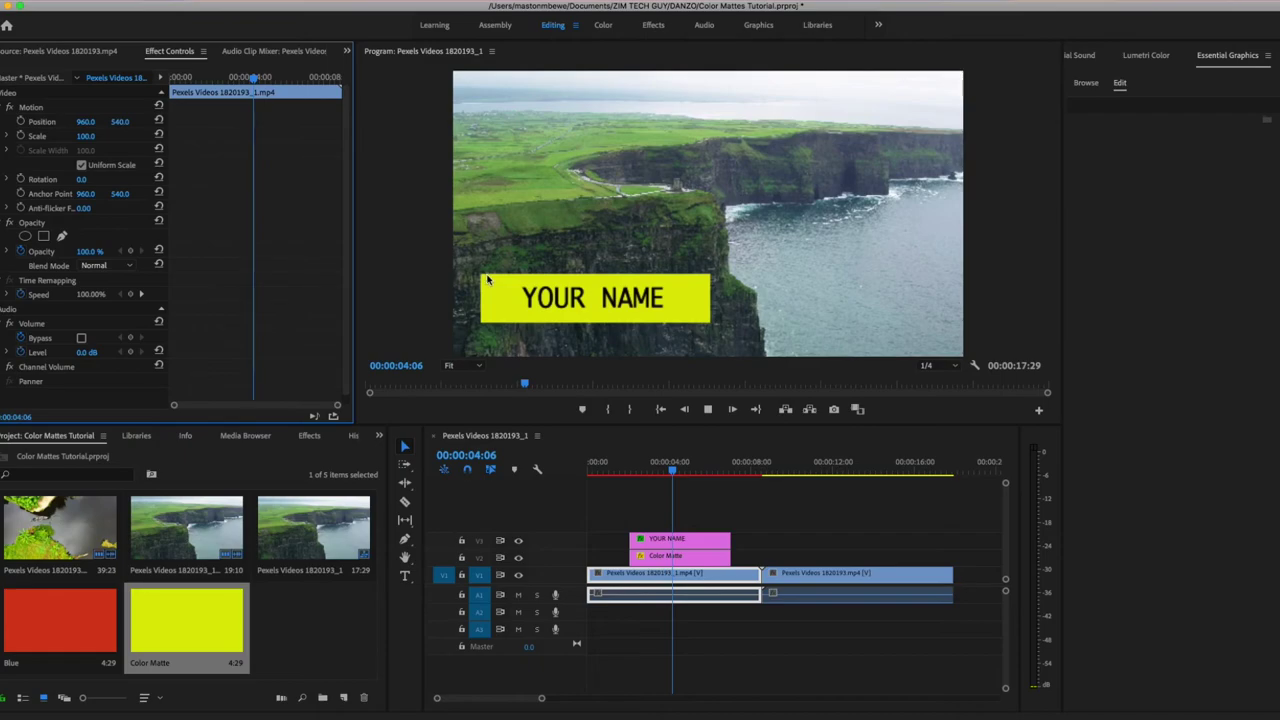
{"action": "key", "text": "space"}
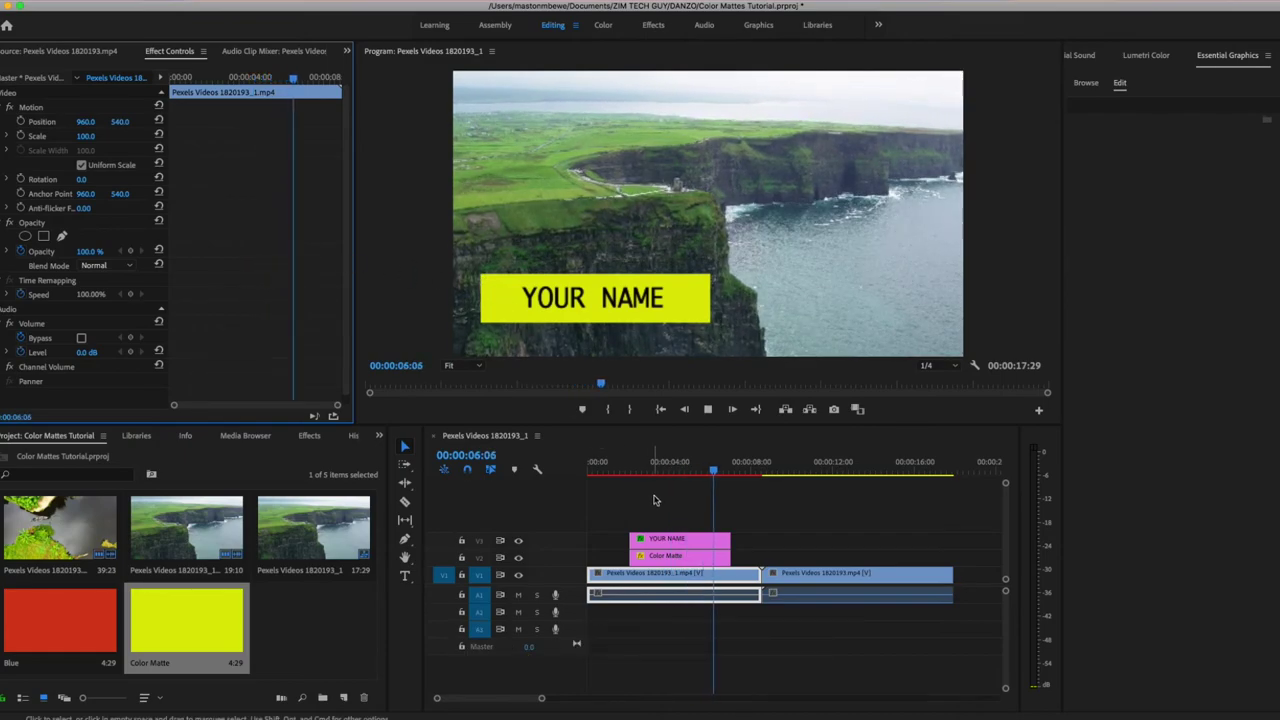
{"action": "key", "text": "space"}
Duplicate the Color Matte clip's two Position keyframes in reverse order at the clip's end so the bar slides out.
{"action": "left_click", "coordinate": [727, 469]}
{"action": "left_click", "coordinate": [715, 557]}
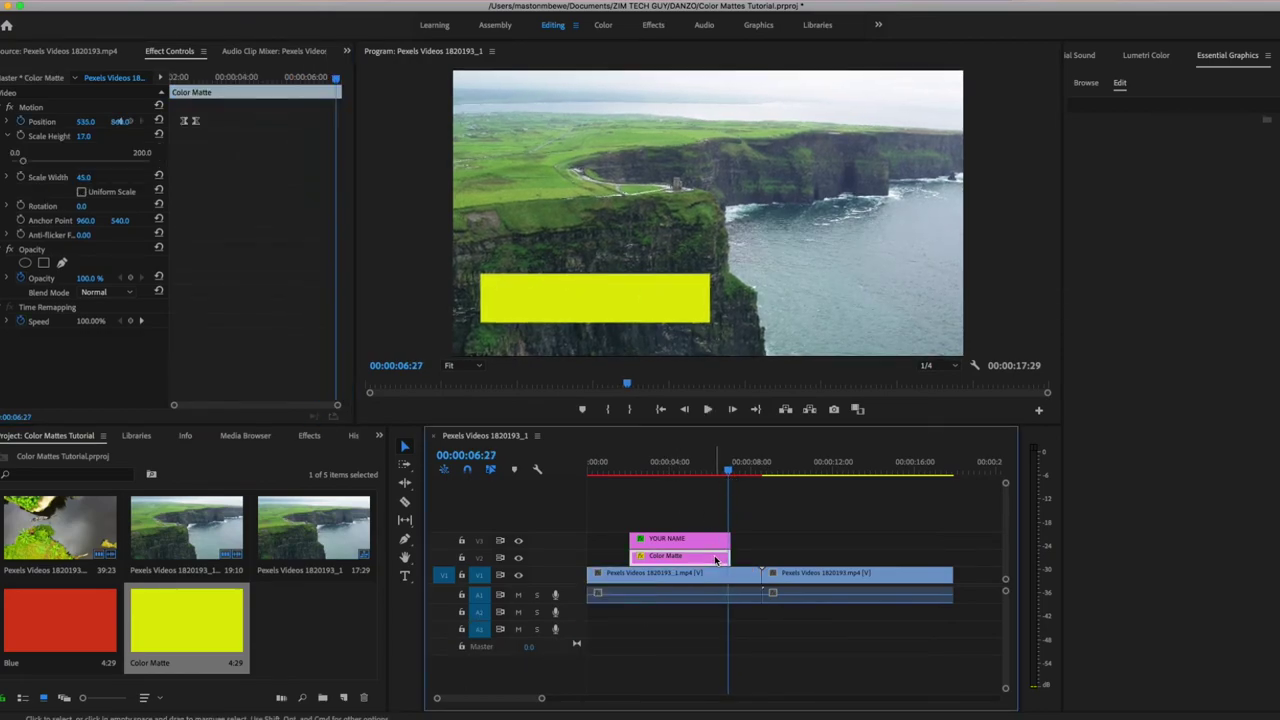
{"action": "left_click", "coordinate": [214, 123]}
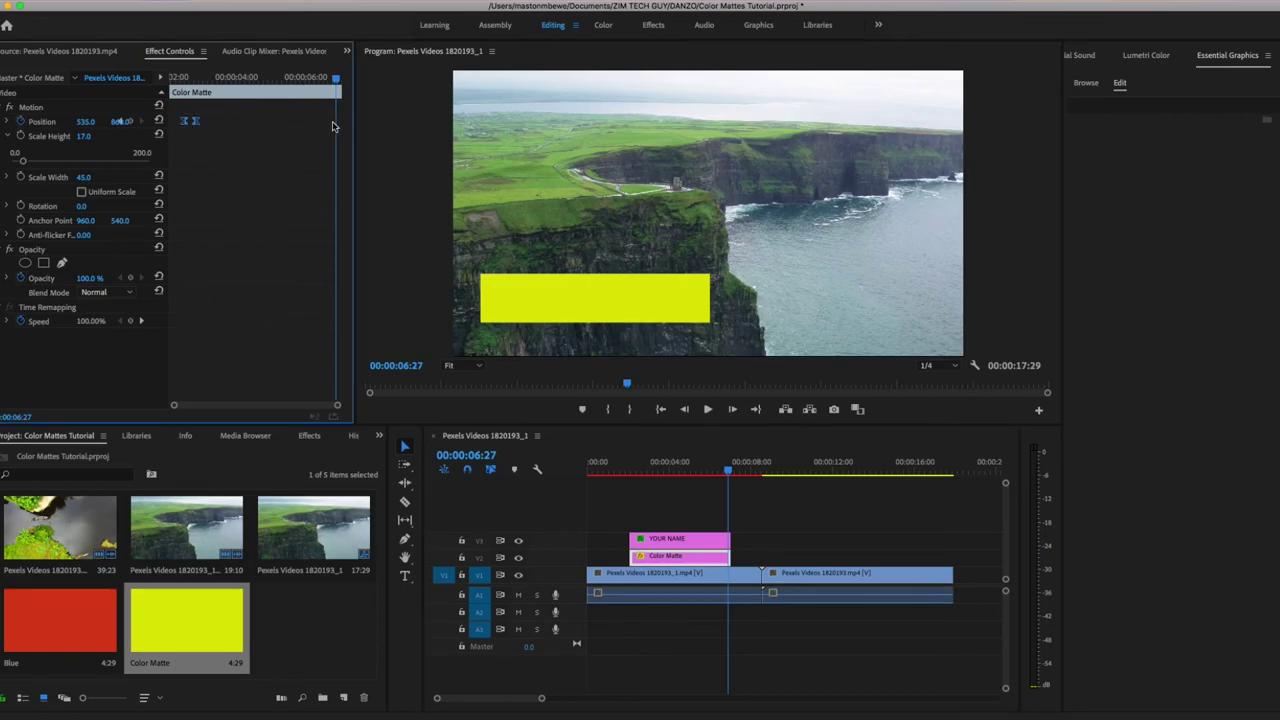
{"action": "key", "text": "ctrl+c"}
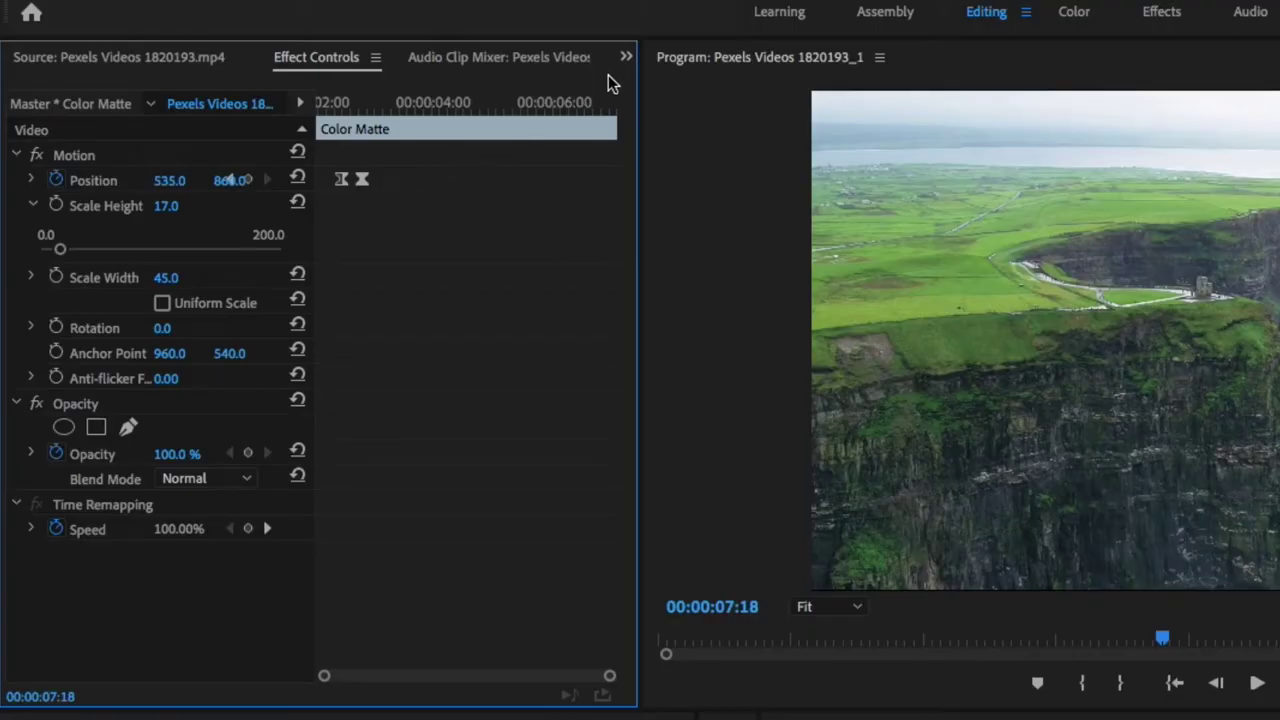
{"action": "left_click", "coordinate": [446, 105]}
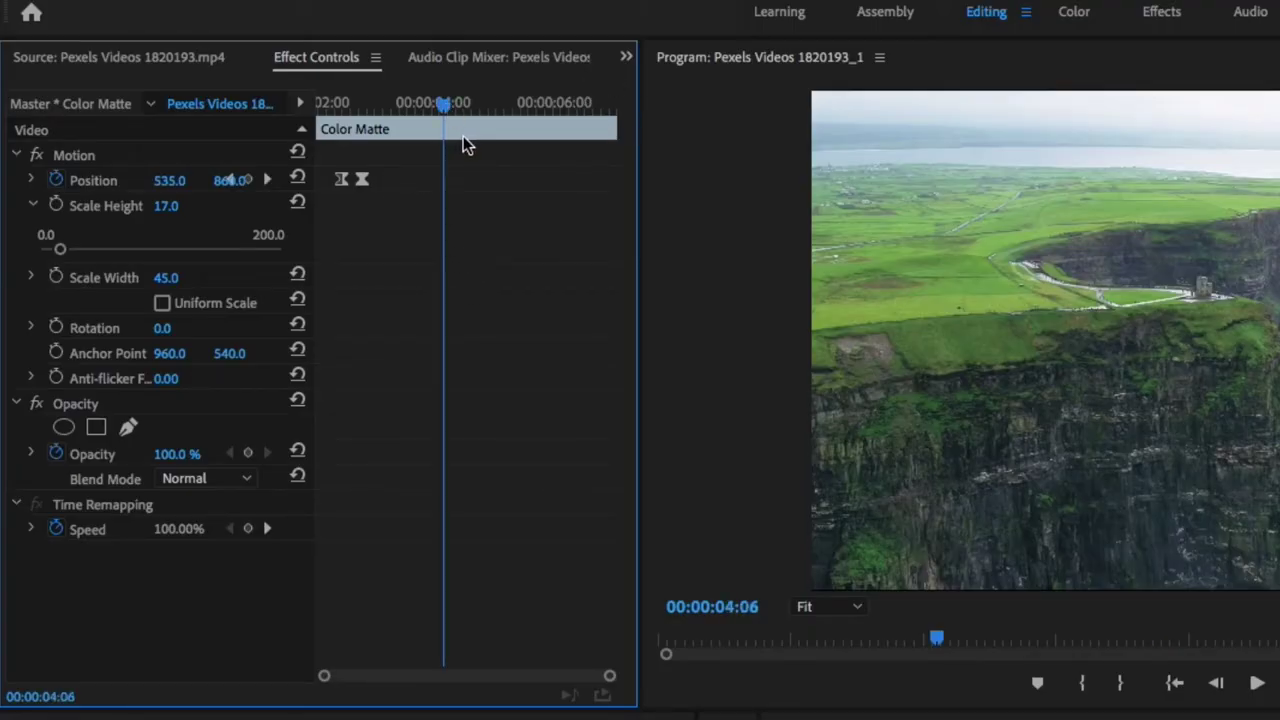
{"action": "key", "text": "ctrl+v"}
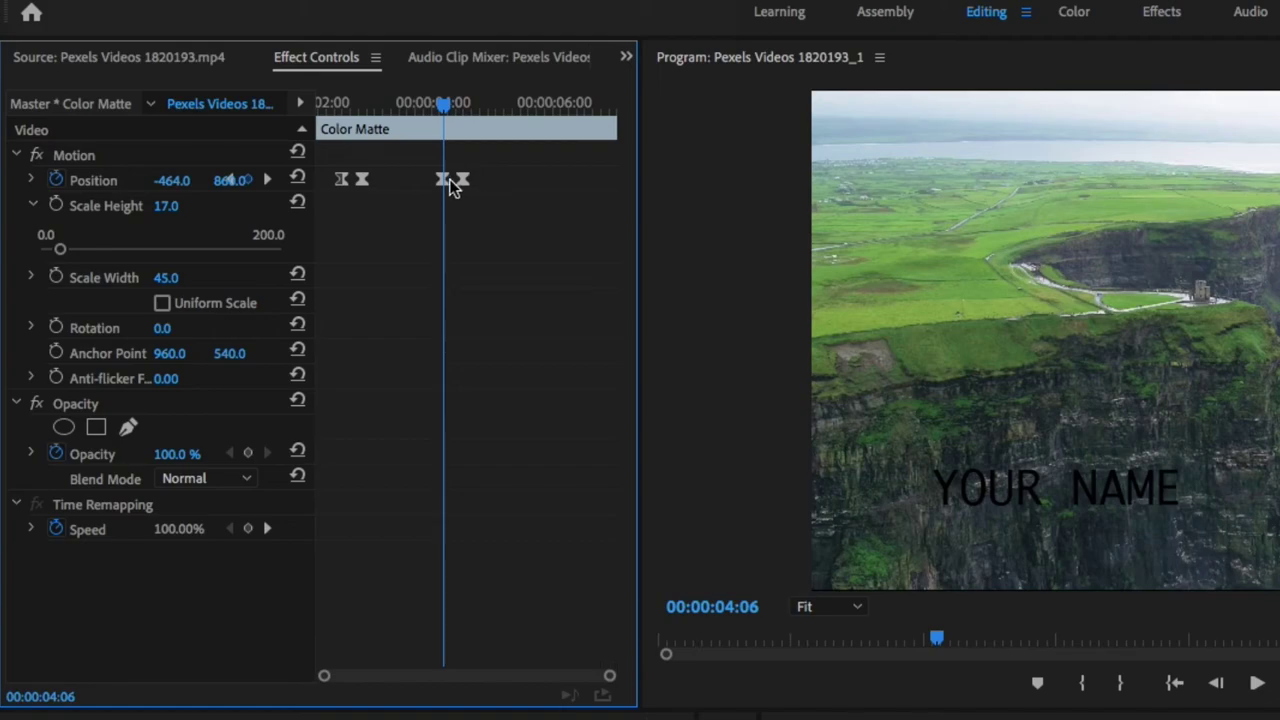
{"action": "left_click_drag", "start_coordinate": [443, 179], "coordinate": [609, 189]}
Play the lower third's exit, and replay the whole animation from before the bar enters.
{"action": "key", "text": "space"}
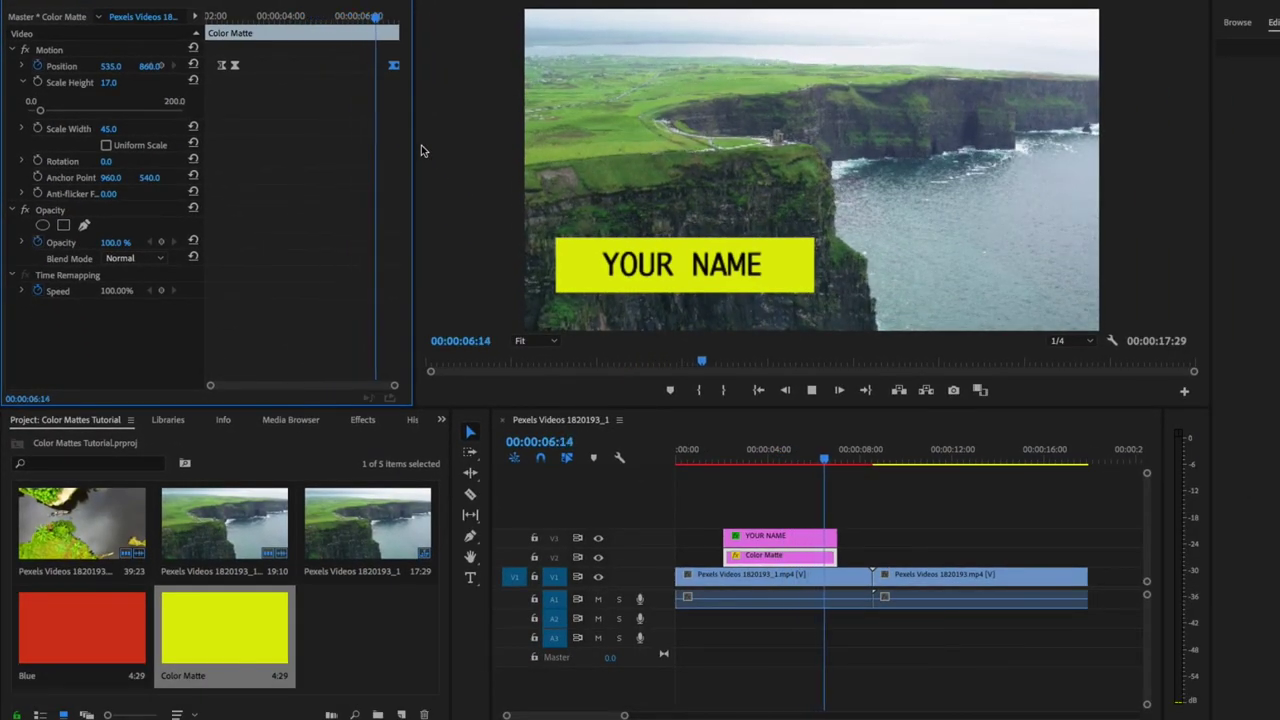
{"action": "key", "text": "space"}
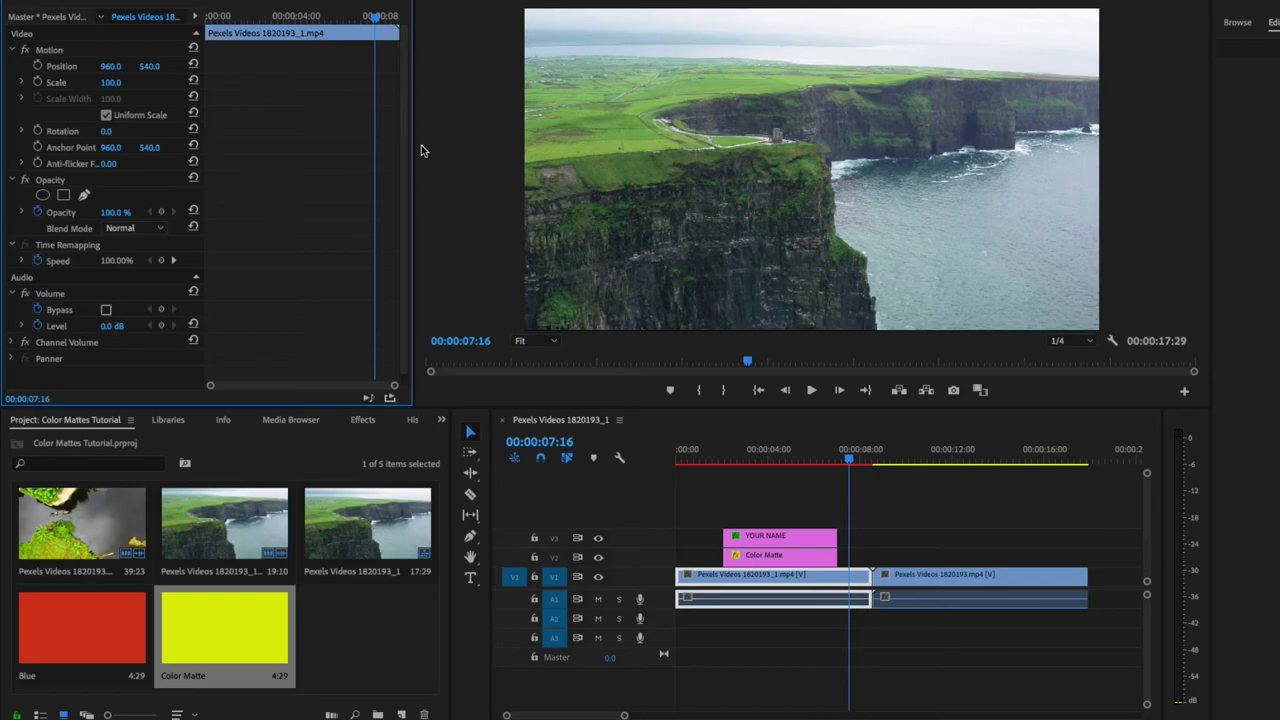
{"action": "left_click_drag", "start_coordinate": [848, 458], "coordinate": [710, 471]}
{"action": "key", "text": "space"}
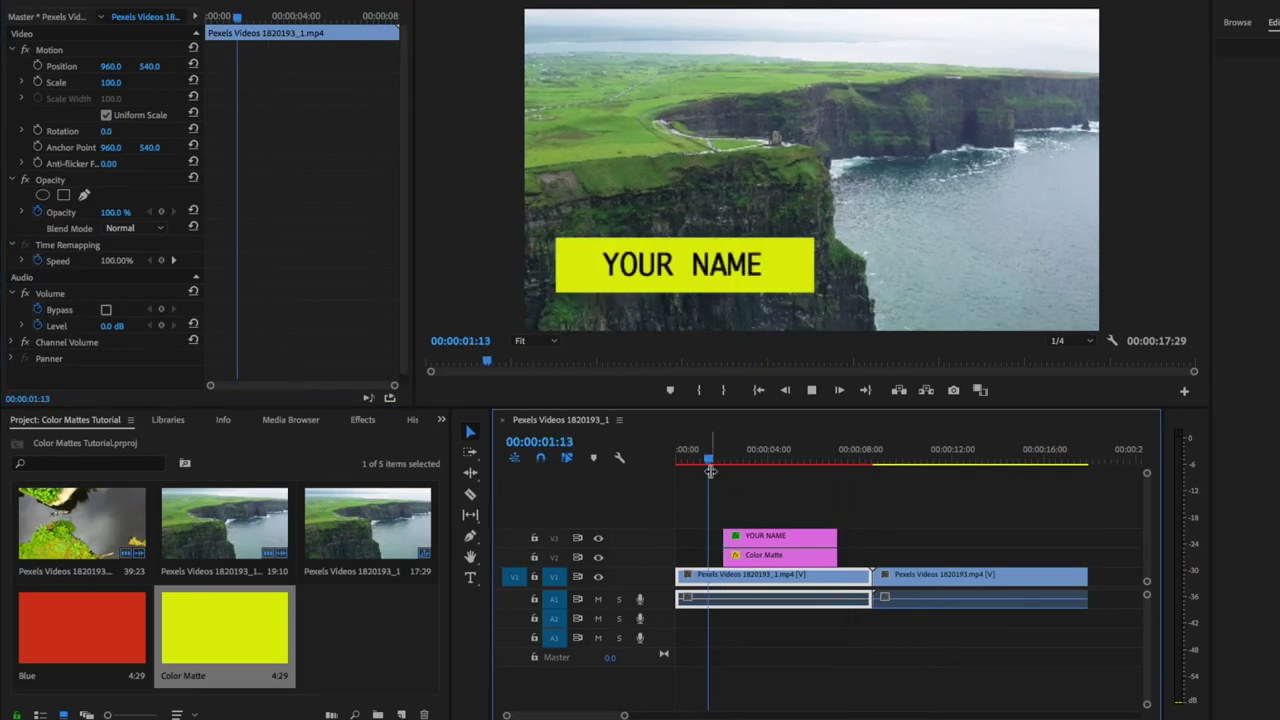
{"action": "key", "text": "space"}
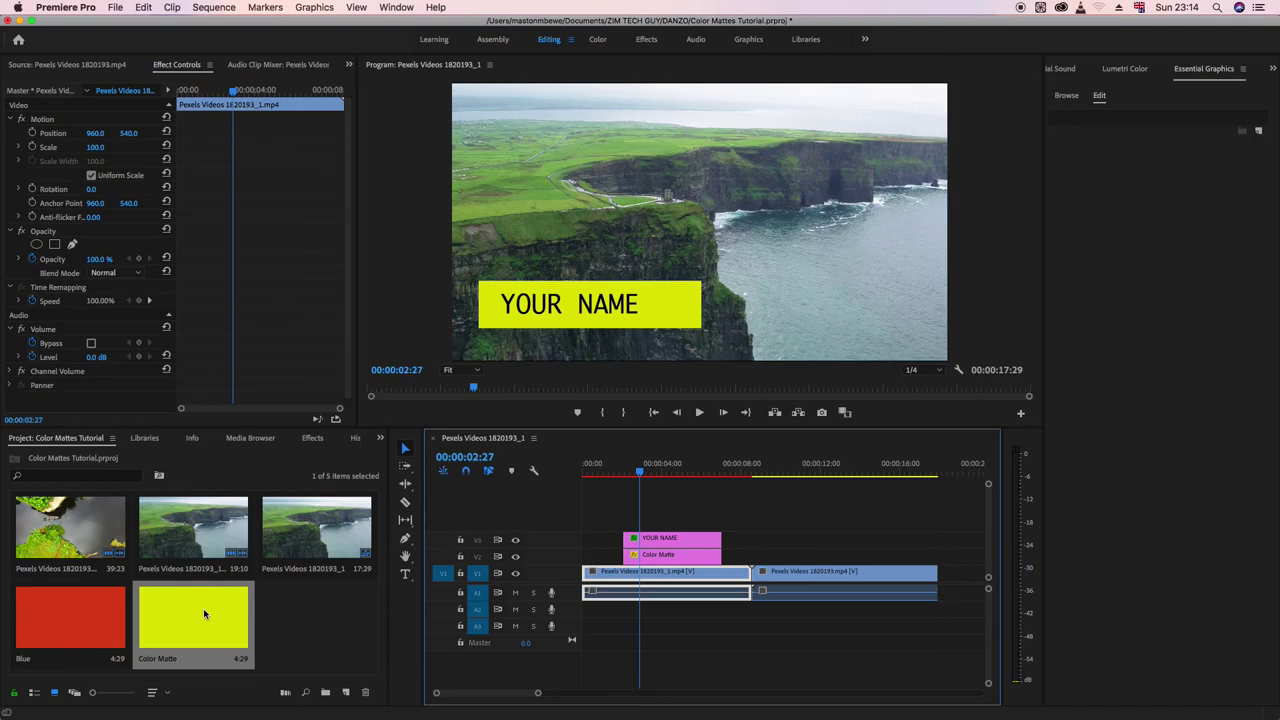
Change the yellow Color Matte's color to white (FFFFFF) in the project.
{"action": "double_click", "coordinate": [203, 608]}
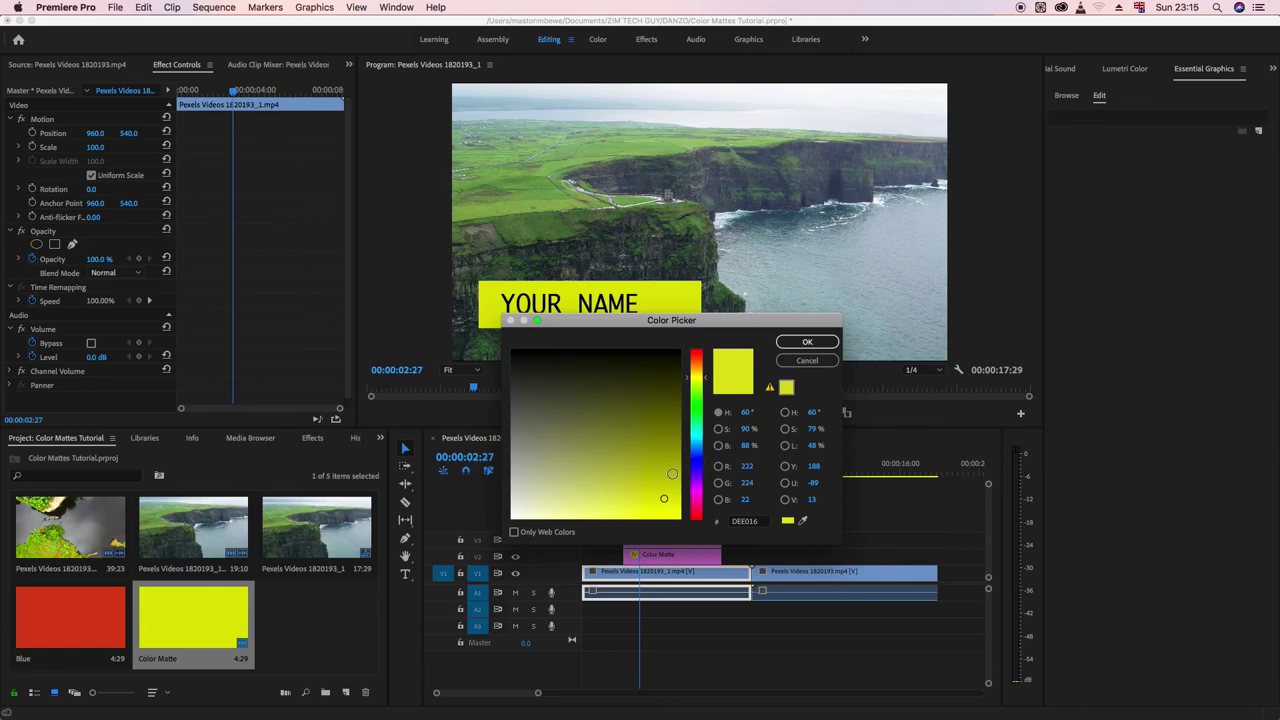
{"action": "left_click_drag", "start_coordinate": [604, 484], "coordinate": [470, 558]}
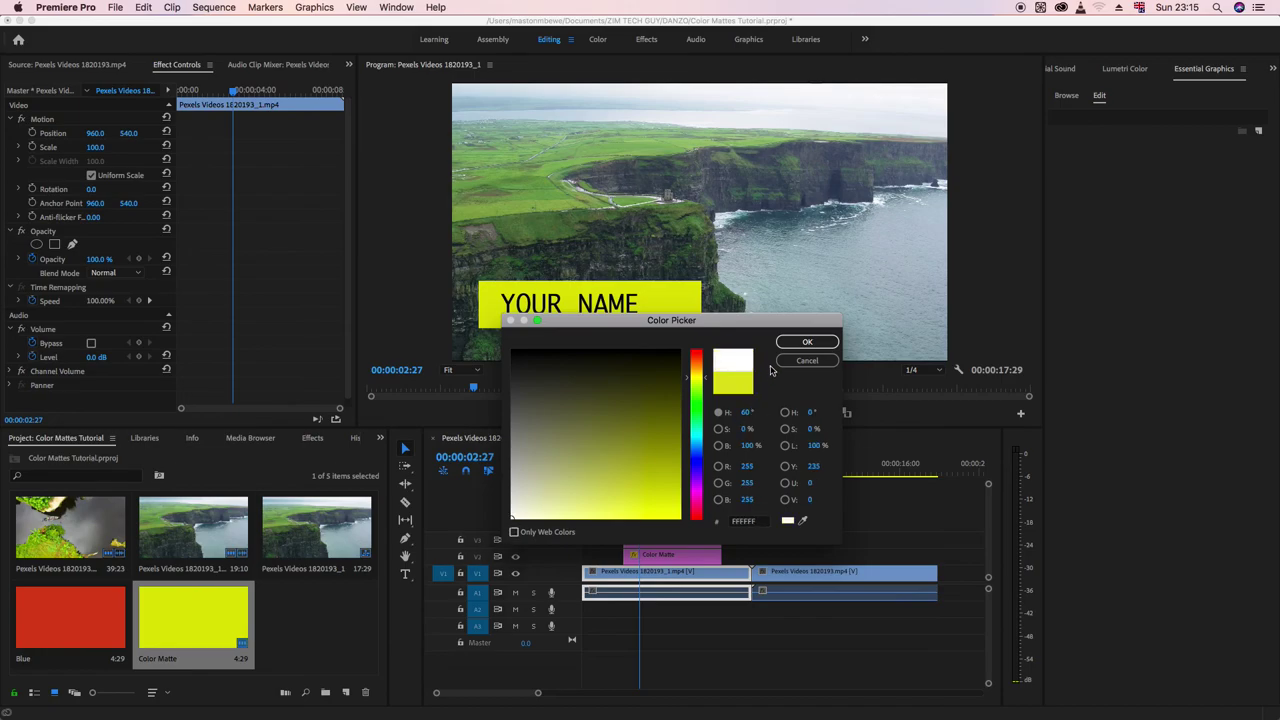
{"action": "left_click", "coordinate": [807, 343]}
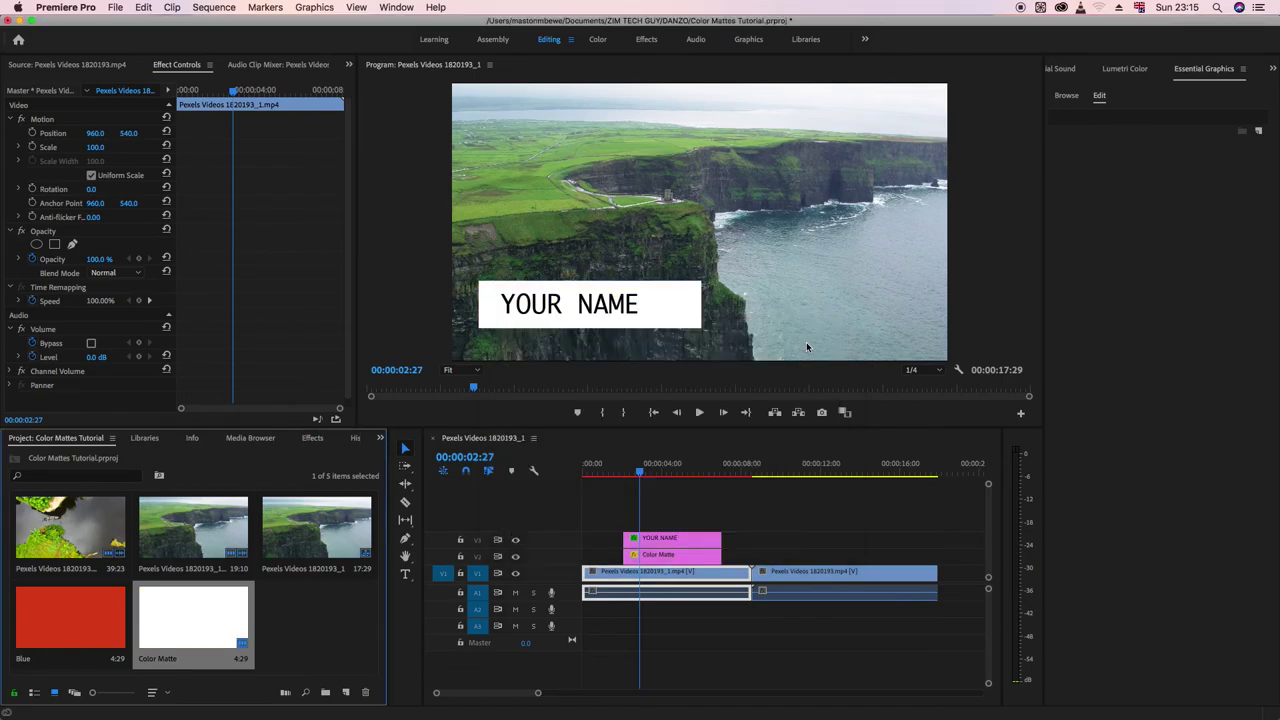